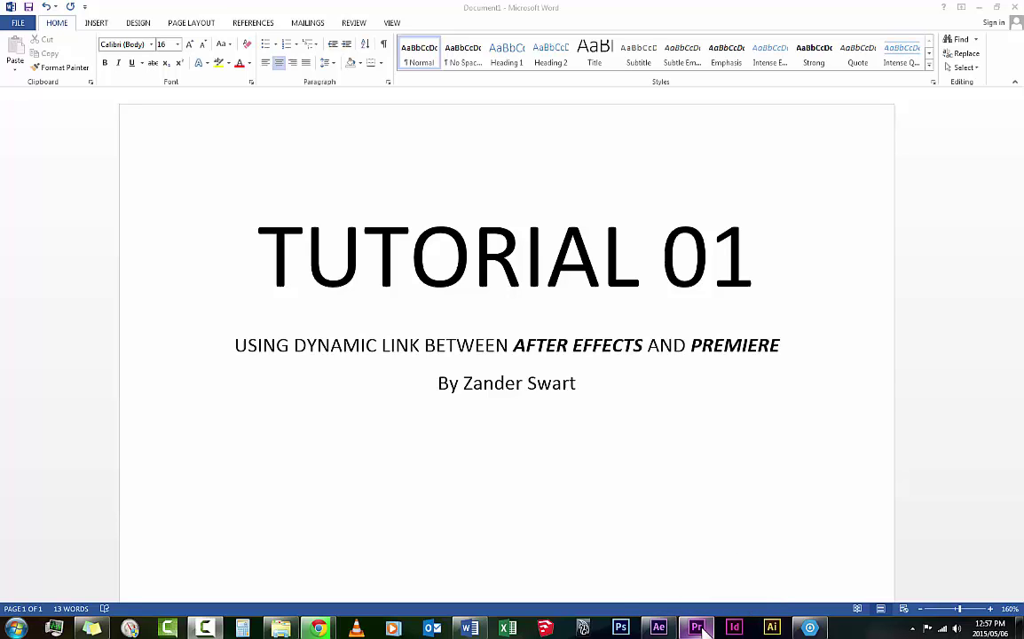
Step: Bring Premiere Pro to the front and start a new project
mouse_move(701, 629)
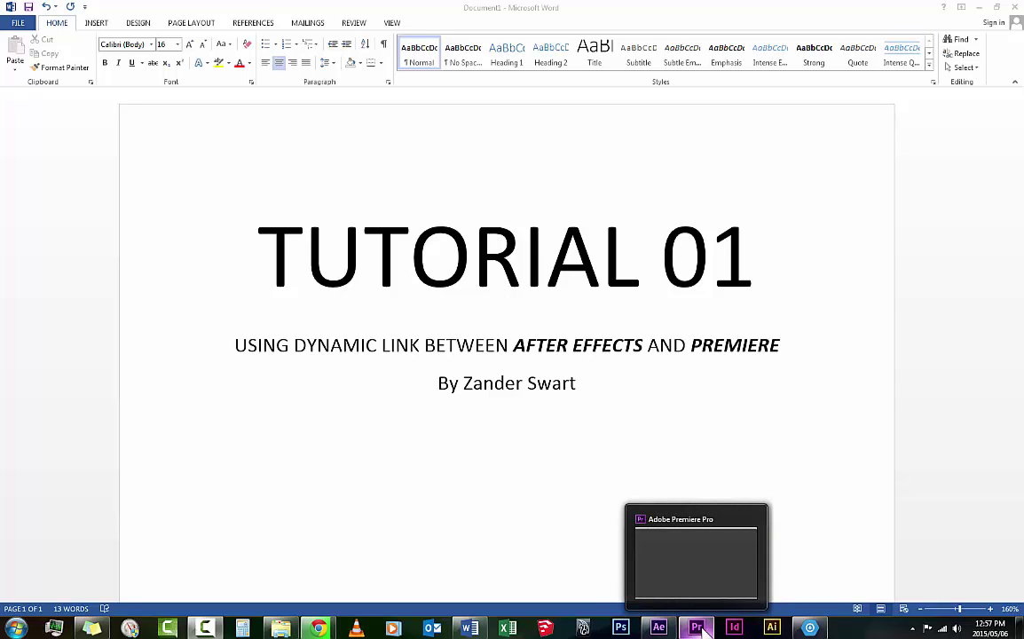
click(698, 576)
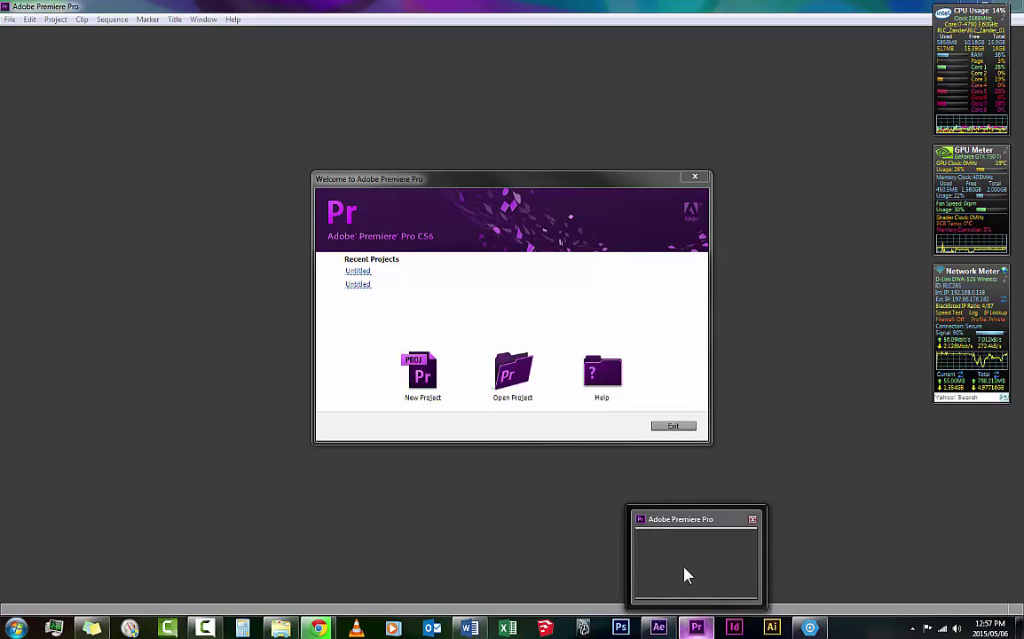
click(684, 570)
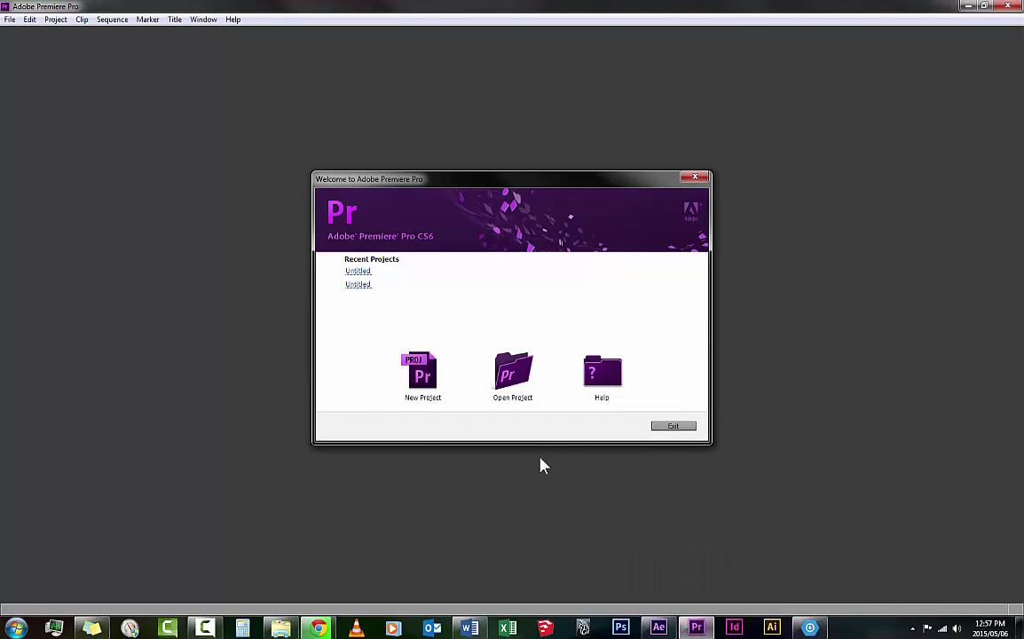
click(431, 380)
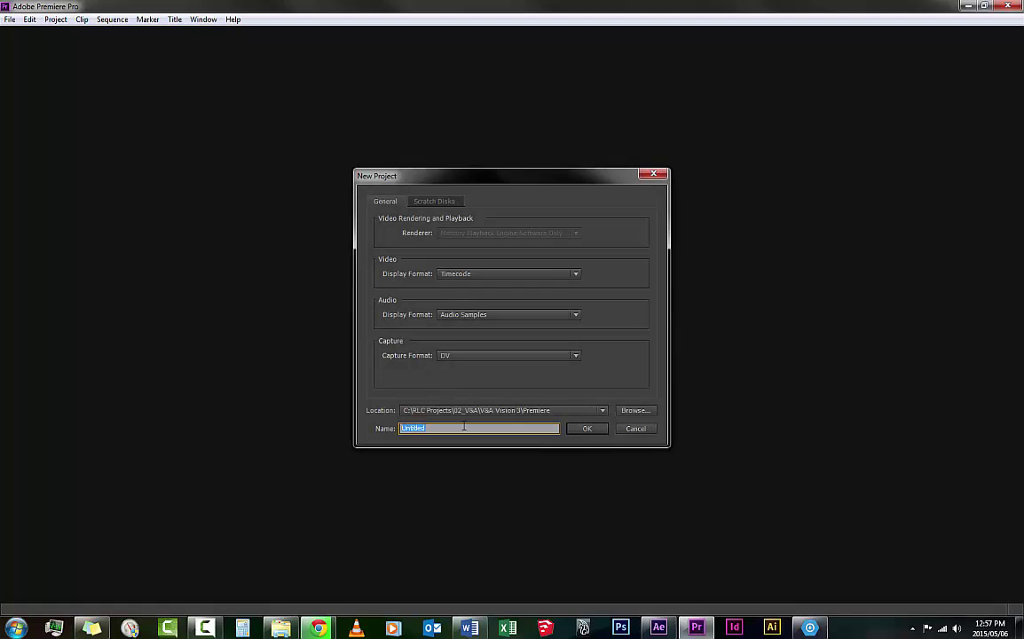
Step: Set the project location to Documents\Adobe\Premiere Pro
click(636, 410)
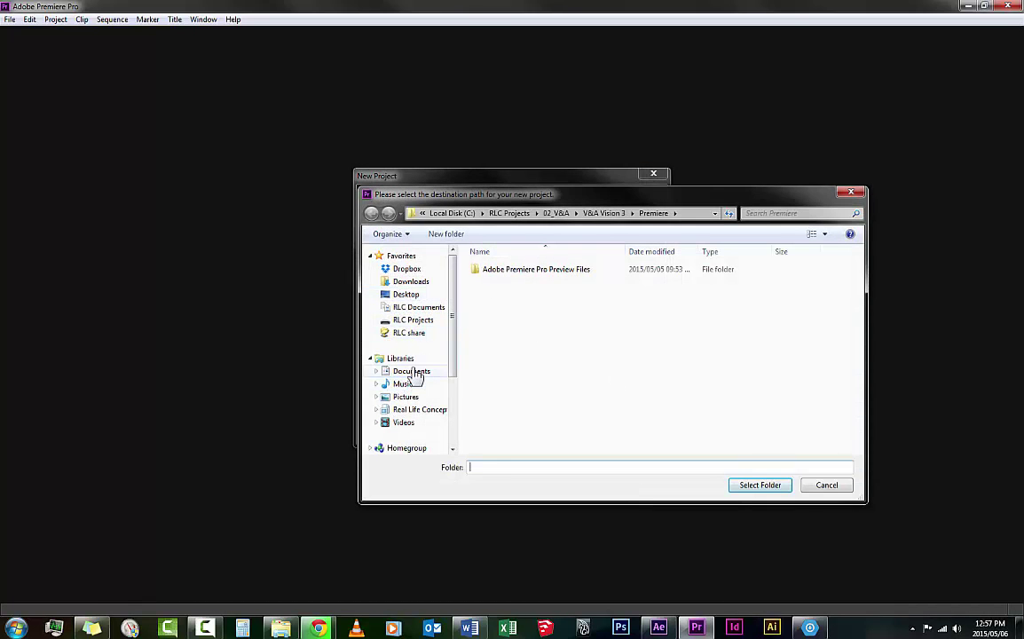
click(415, 371)
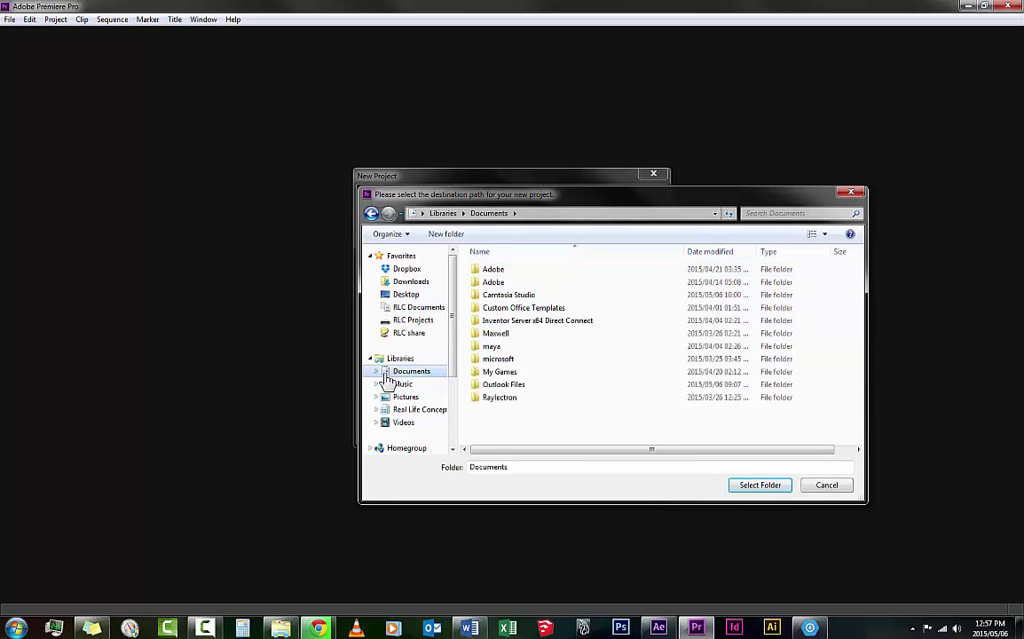
double_click(505, 282)
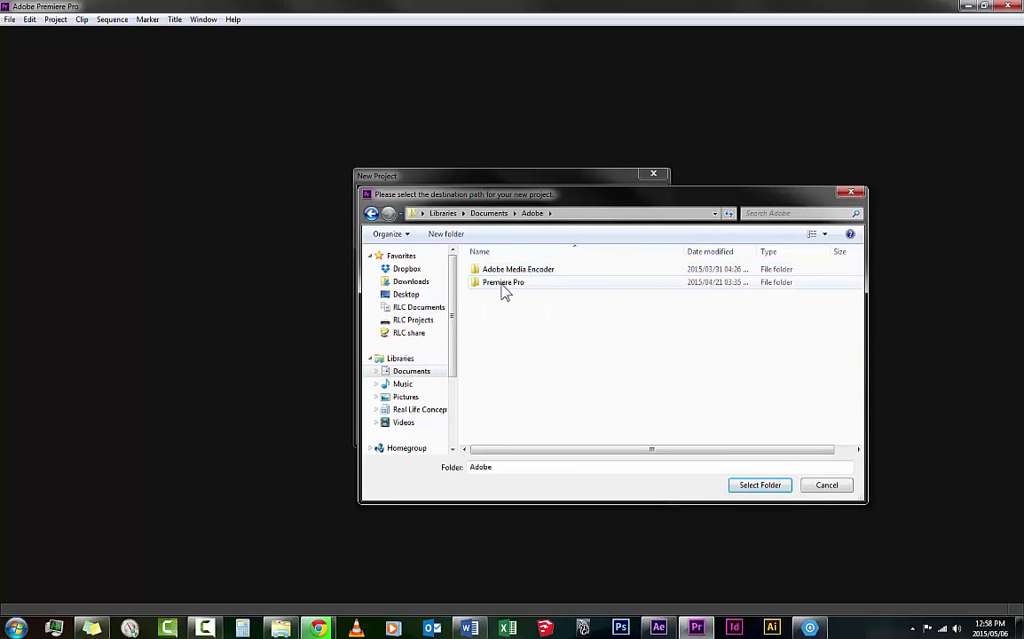
key(BackSpace)
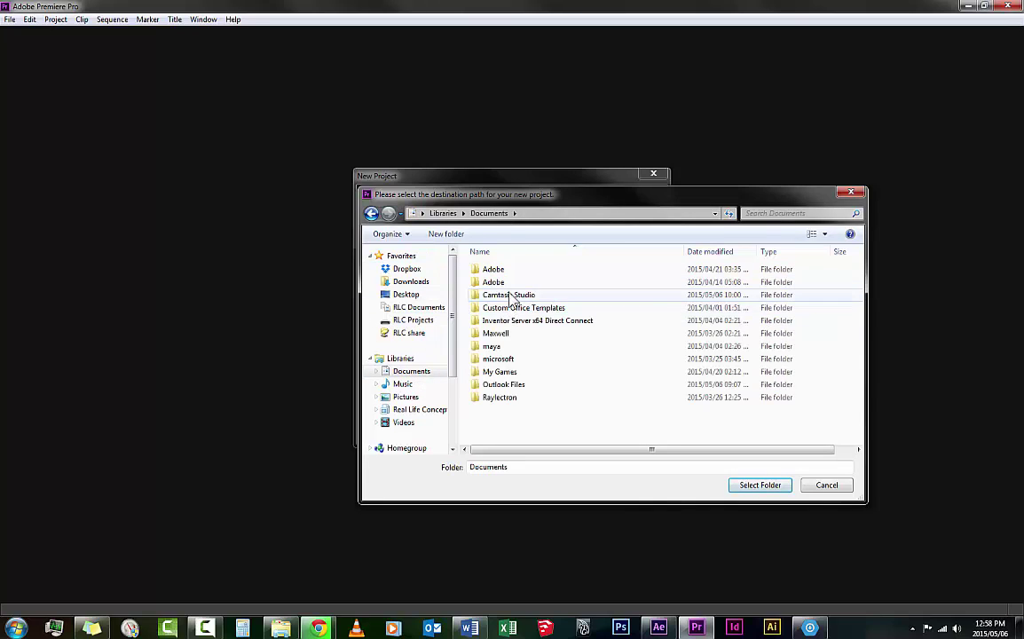
double_click(504, 271)
key(BackSpace)
double_click(504, 283)
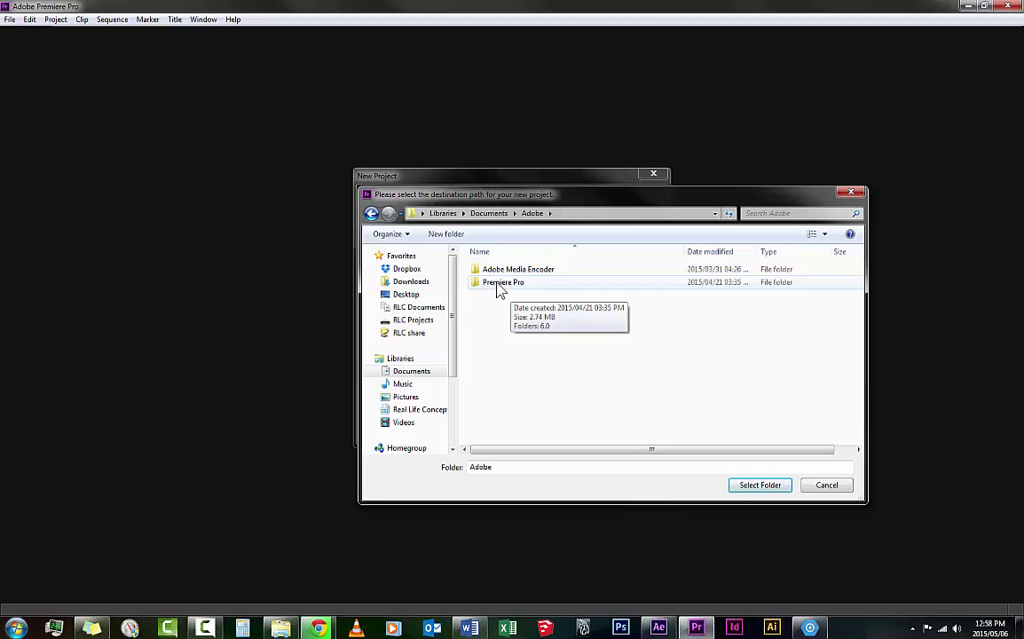
double_click(500, 284)
click(763, 487)
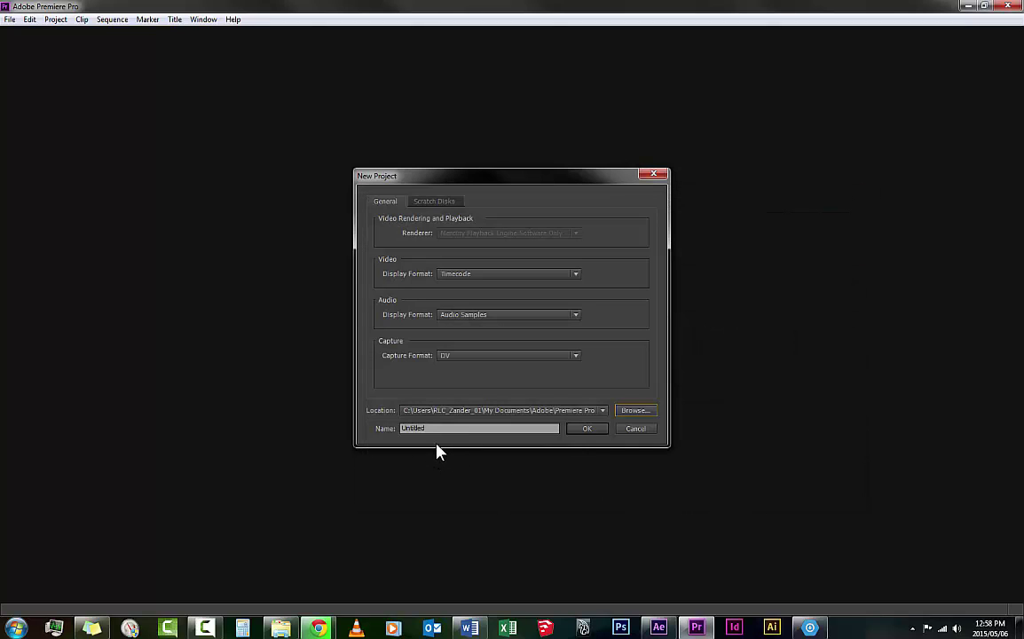
Step: Name the new project Test_Dynamic_link and confirm it
double_click(519, 429)
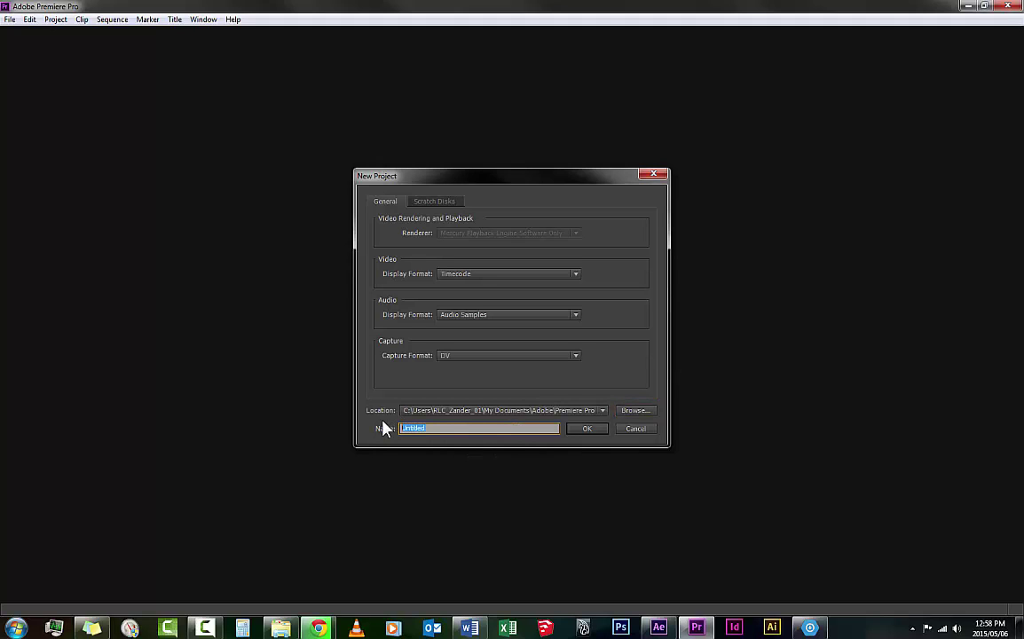
text(Test_Dynamic_link)
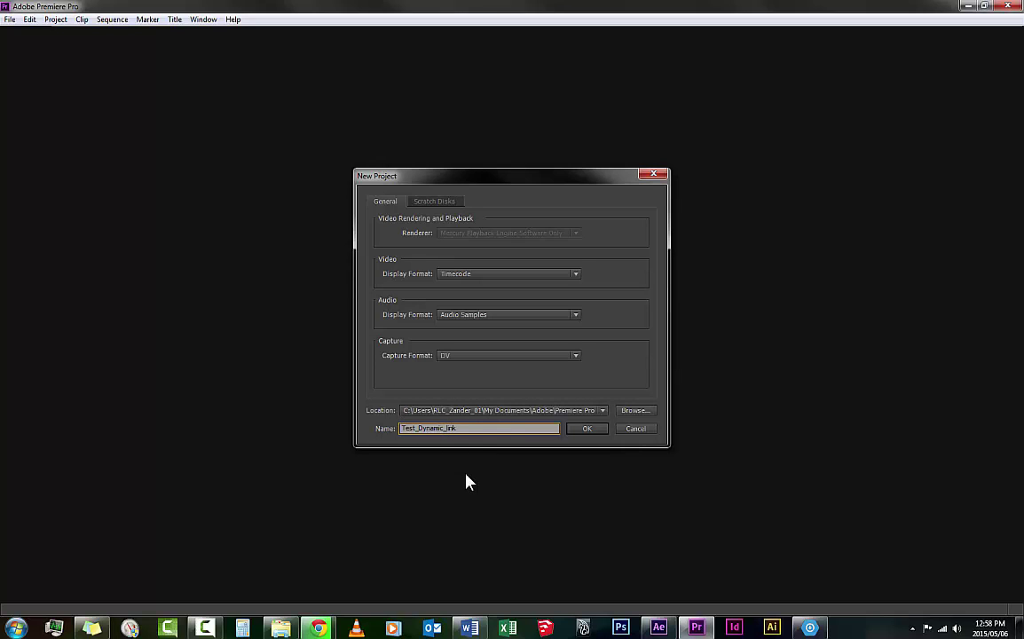
mouse_move(469, 627)
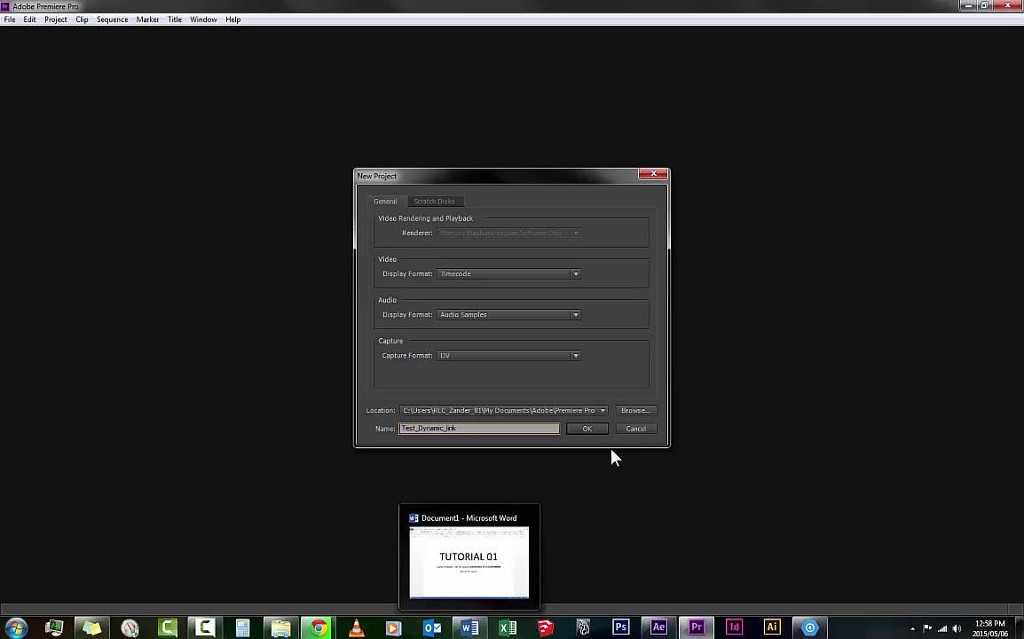
click(587, 430)
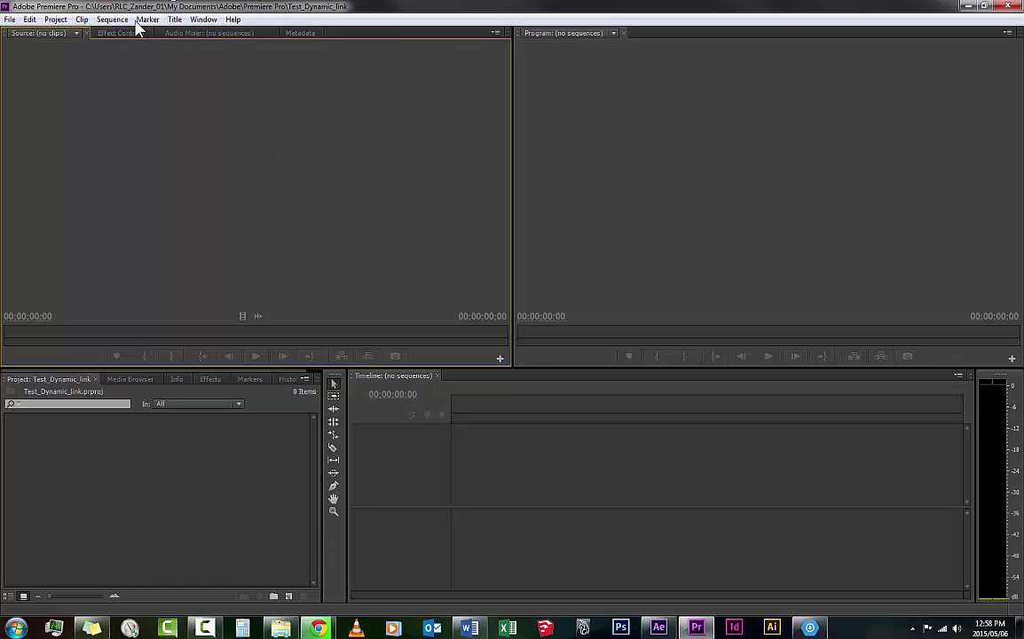
Step: Show the Effects panel, then open, reposition and resize the Title window before closing it
click(203, 21)
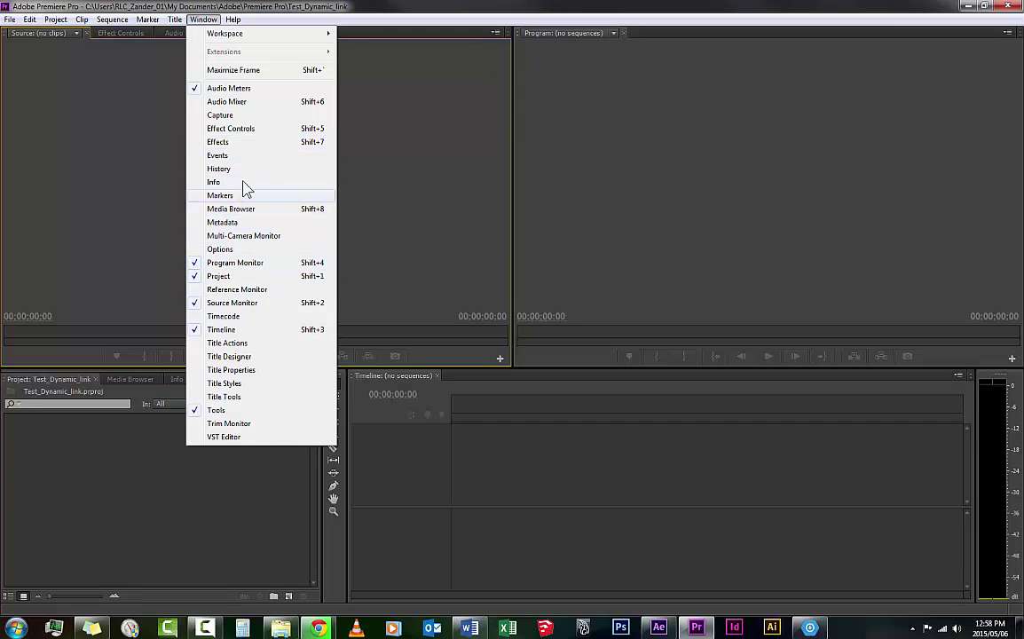
click(226, 141)
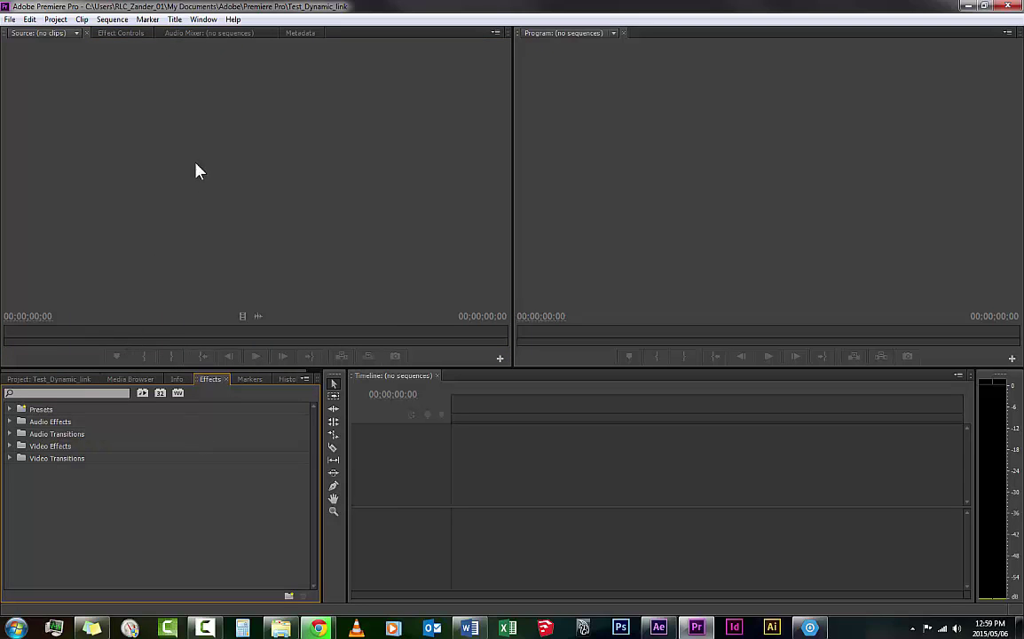
click(204, 20)
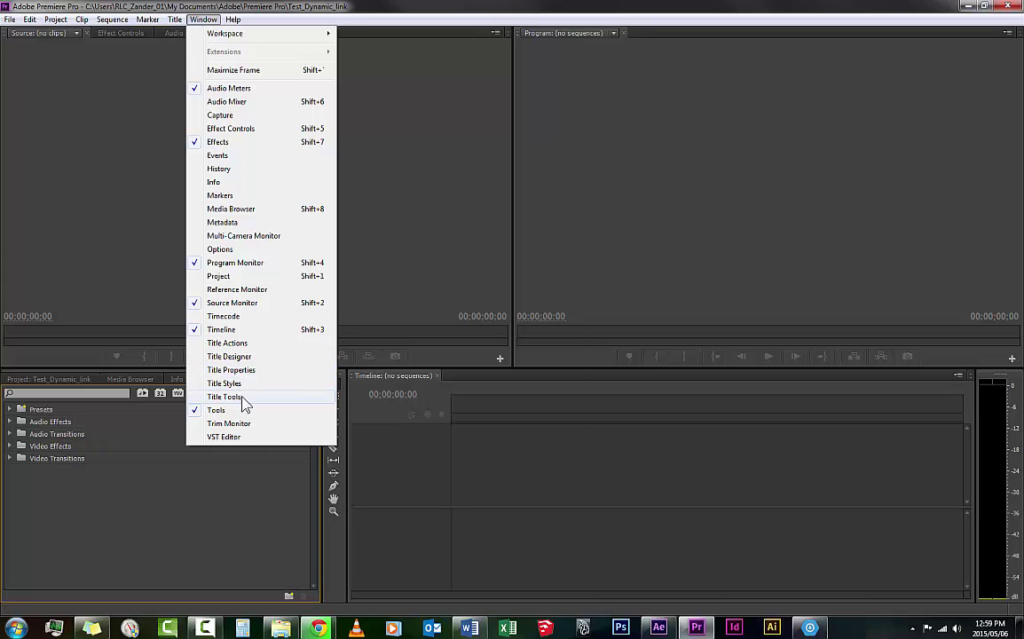
click(242, 397)
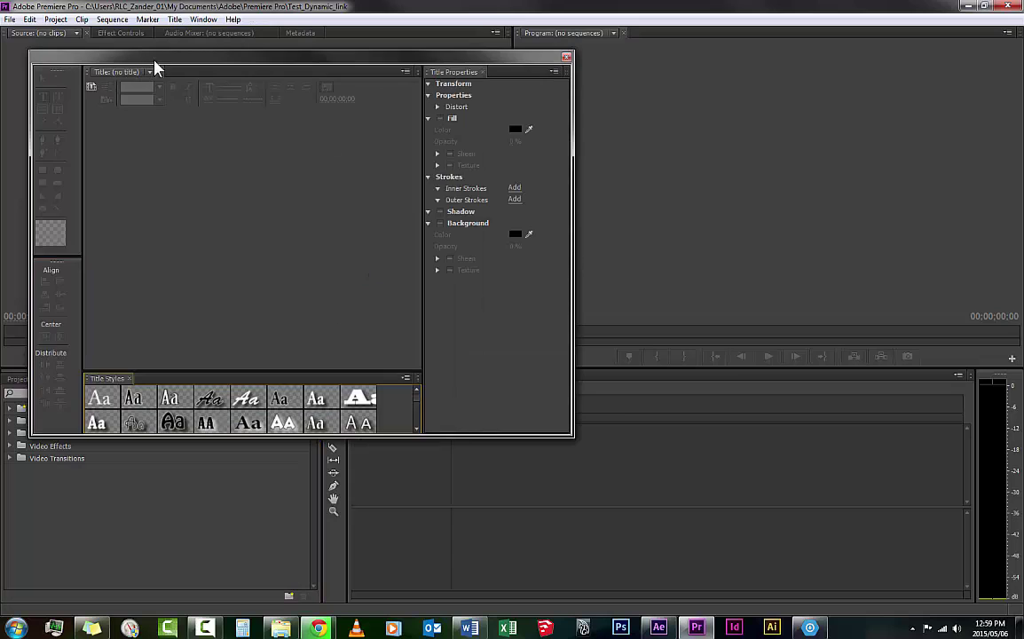
drag(155, 64, 314, 93)
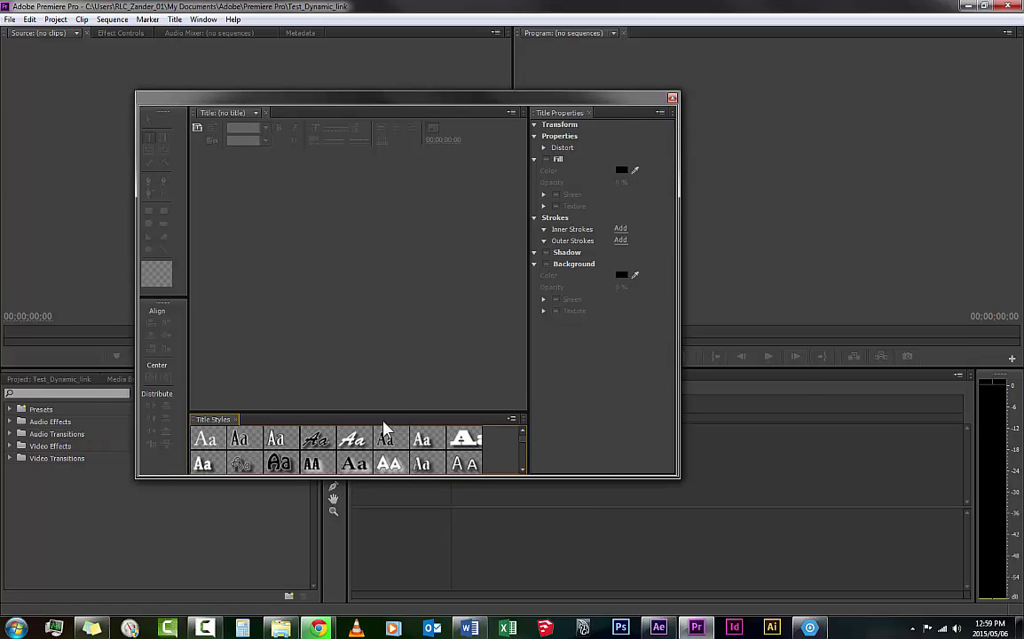
drag(384, 412, 381, 338)
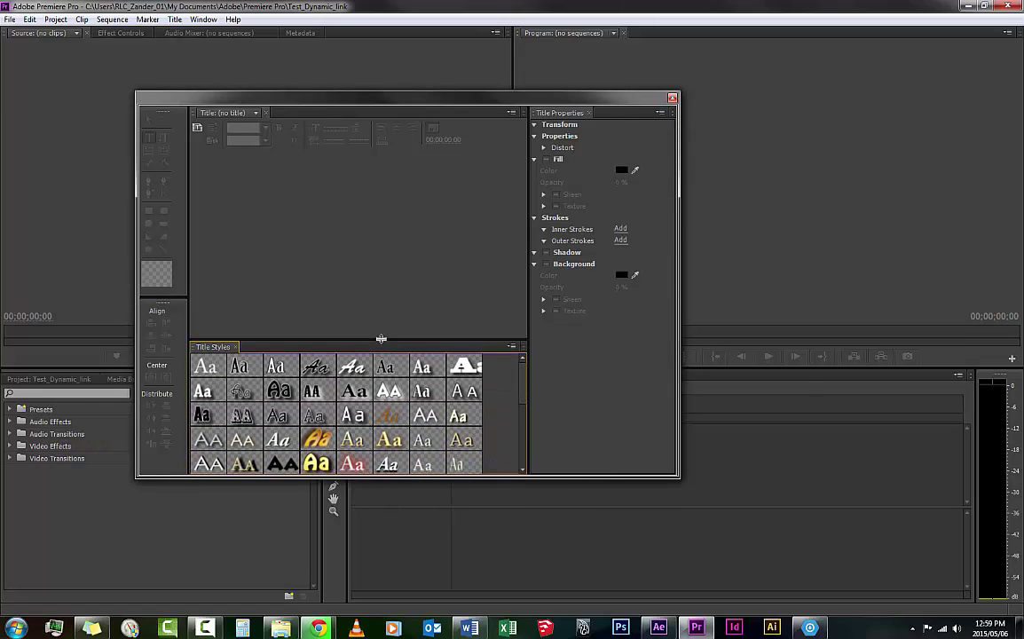
click(673, 98)
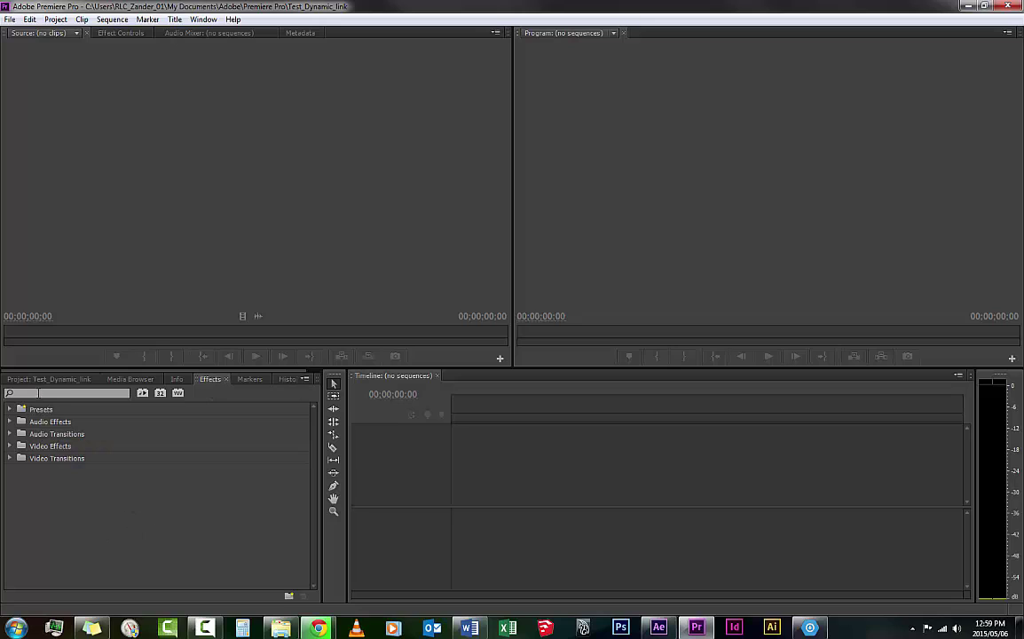
Step: Try the Color Correction workspace, then settle on the Editing workspace layout
click(43, 380)
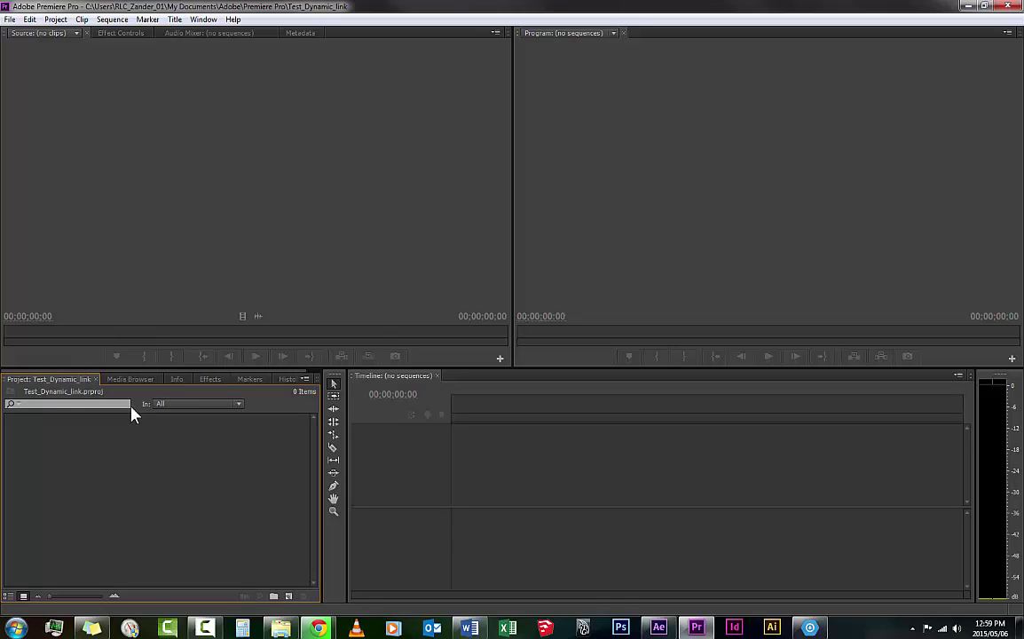
click(207, 20)
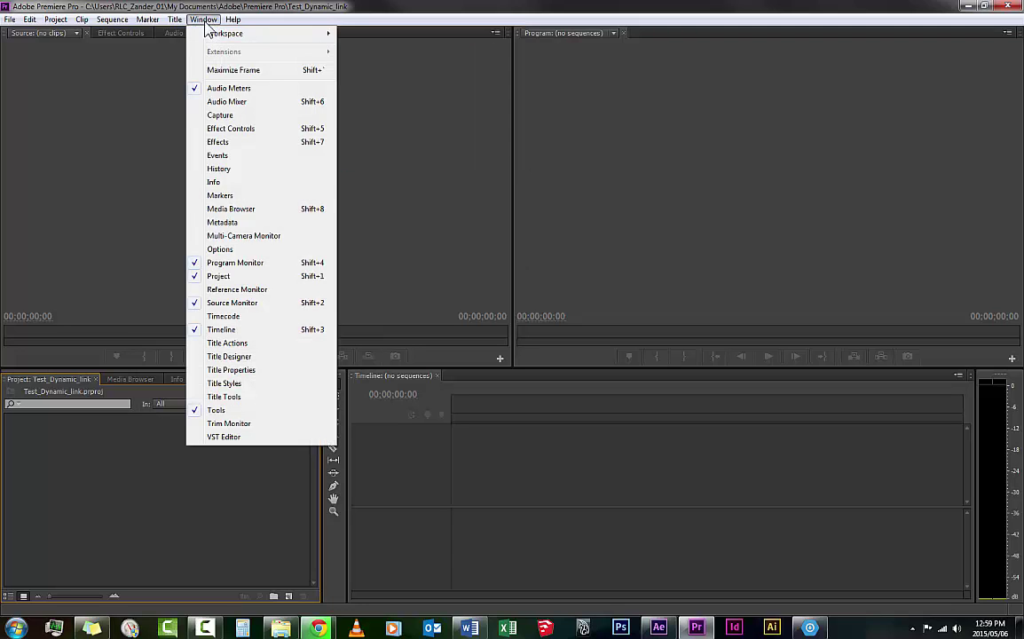
mouse_move(210, 37)
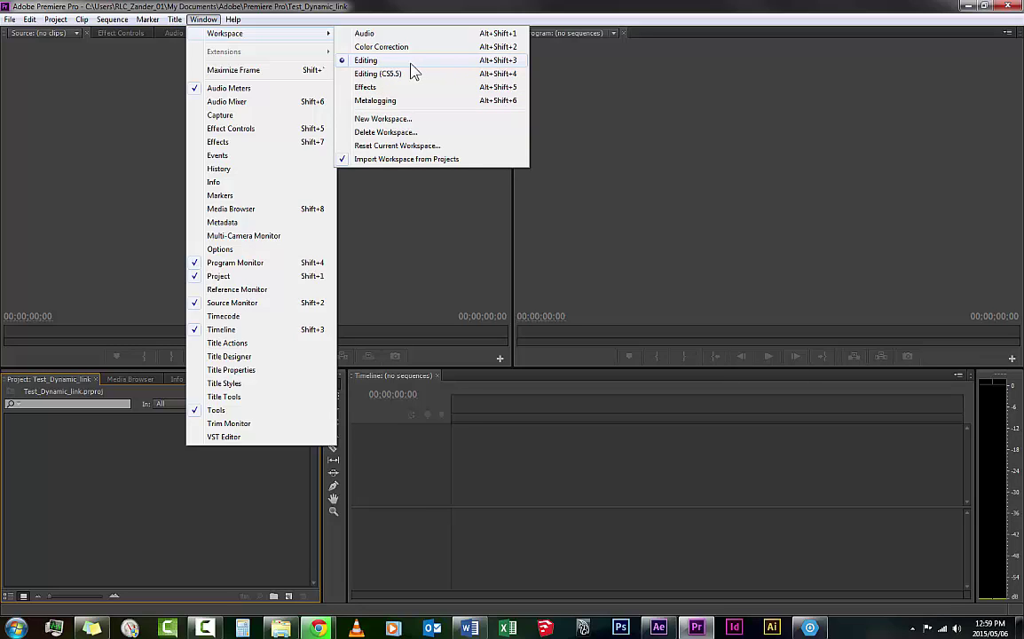
click(468, 62)
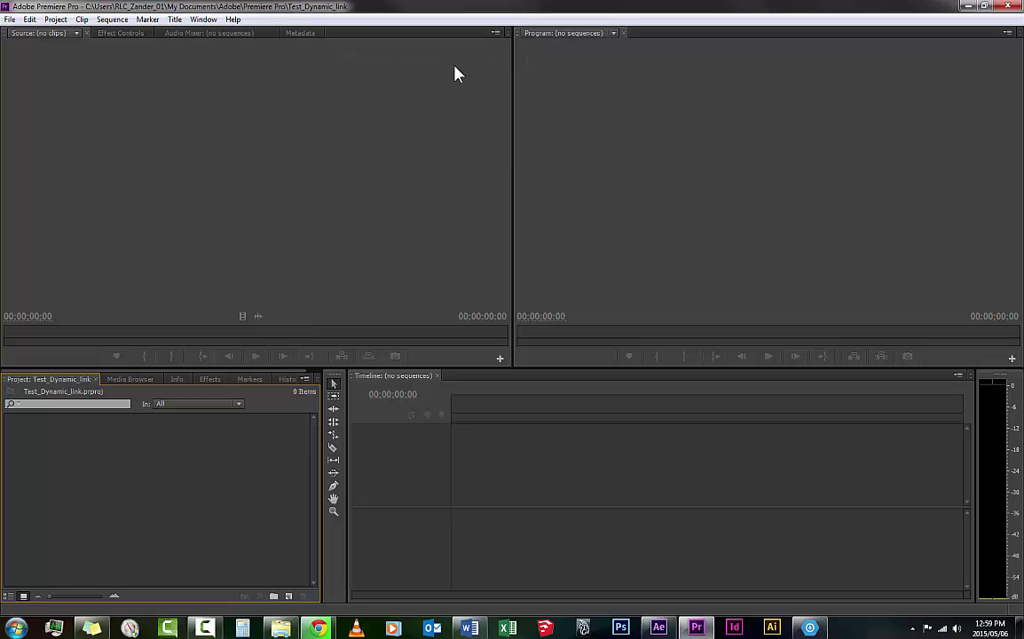
click(210, 20)
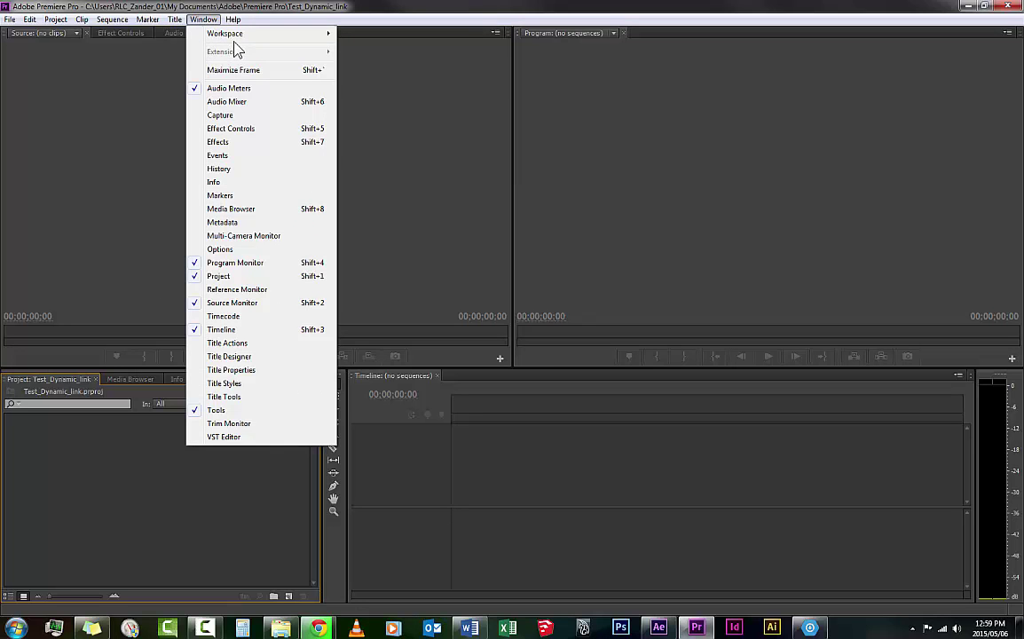
mouse_move(292, 35)
click(380, 46)
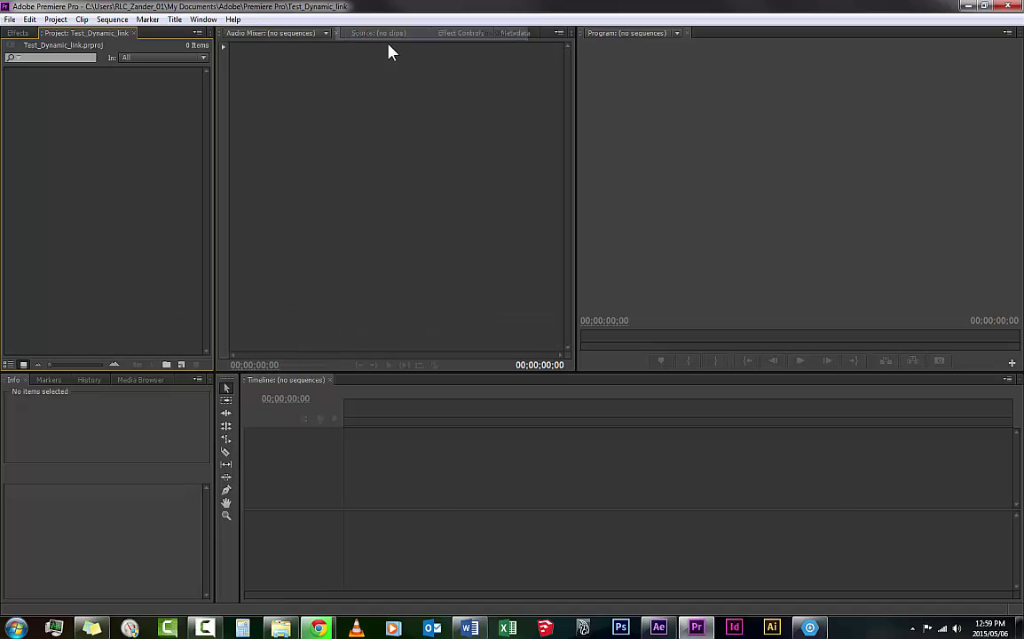
click(203, 19)
mouse_move(224, 34)
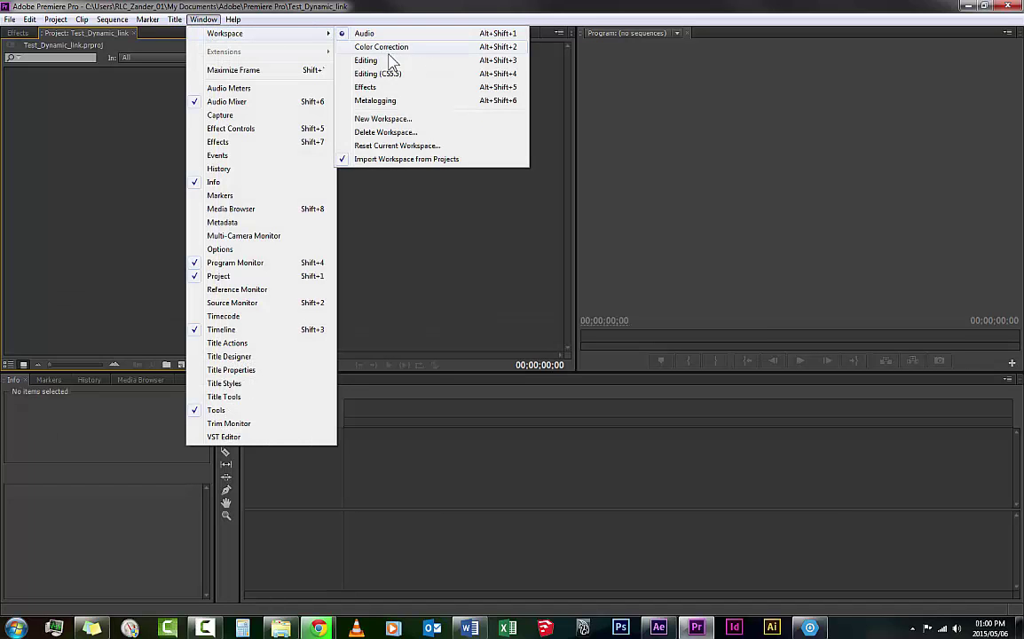
click(390, 63)
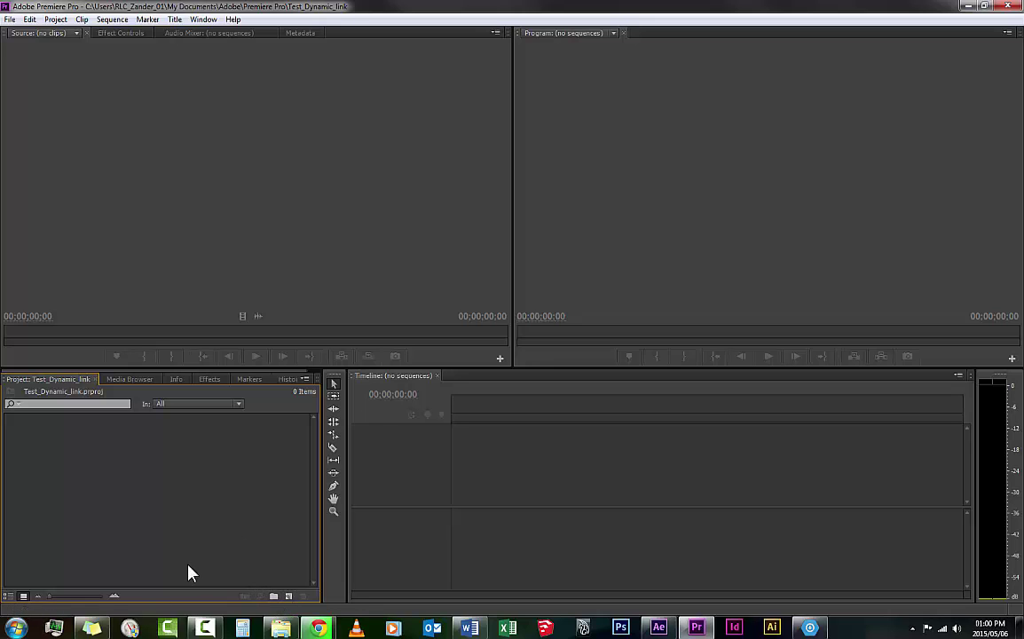
Step: Create a new sequence and expand the AVCHD 1080p preset group in the presets list
click(289, 597)
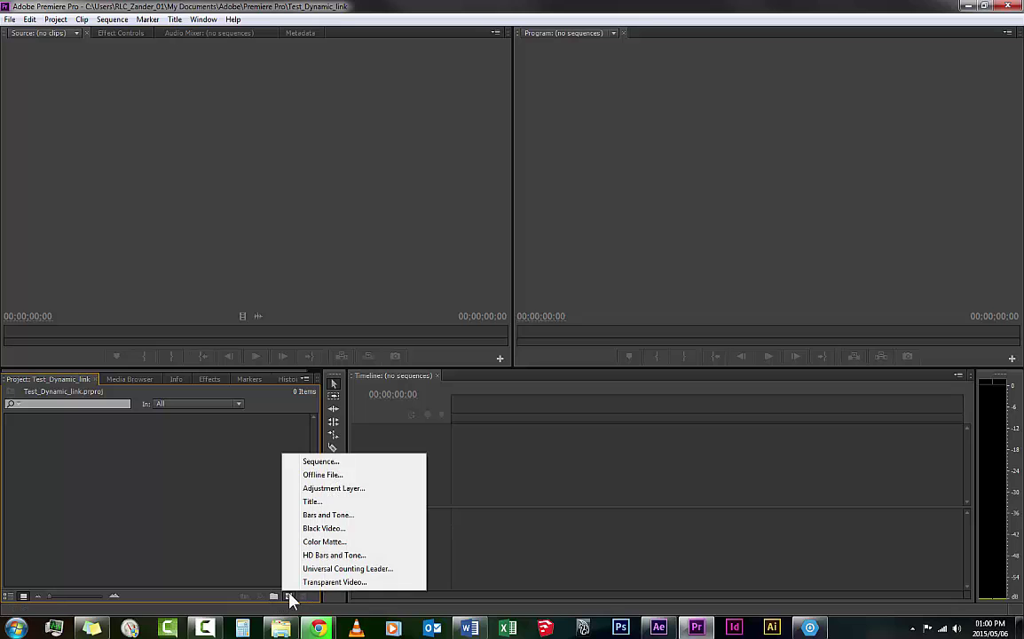
click(321, 463)
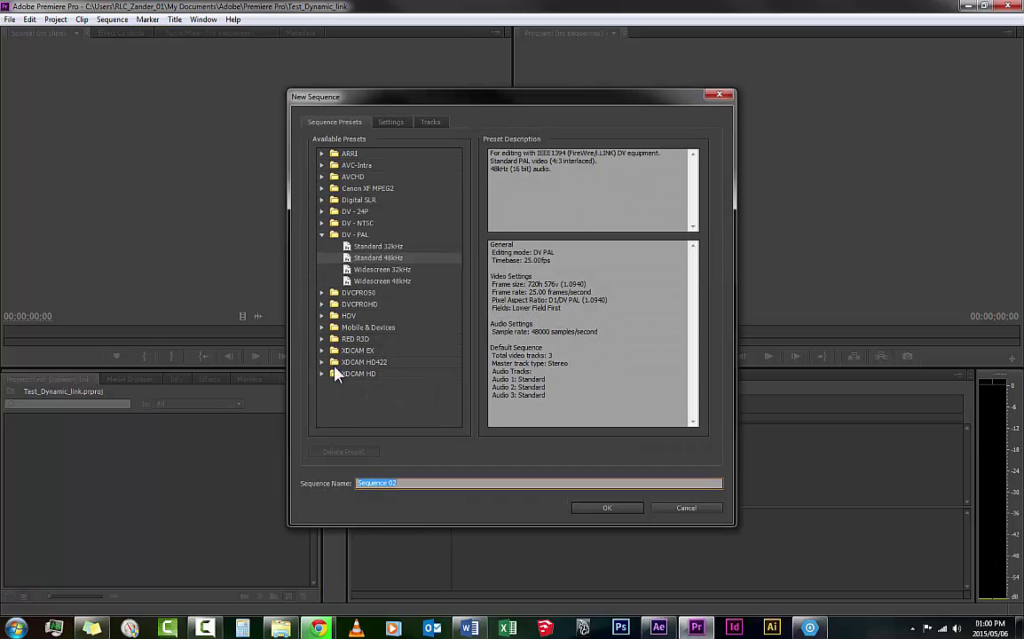
click(322, 234)
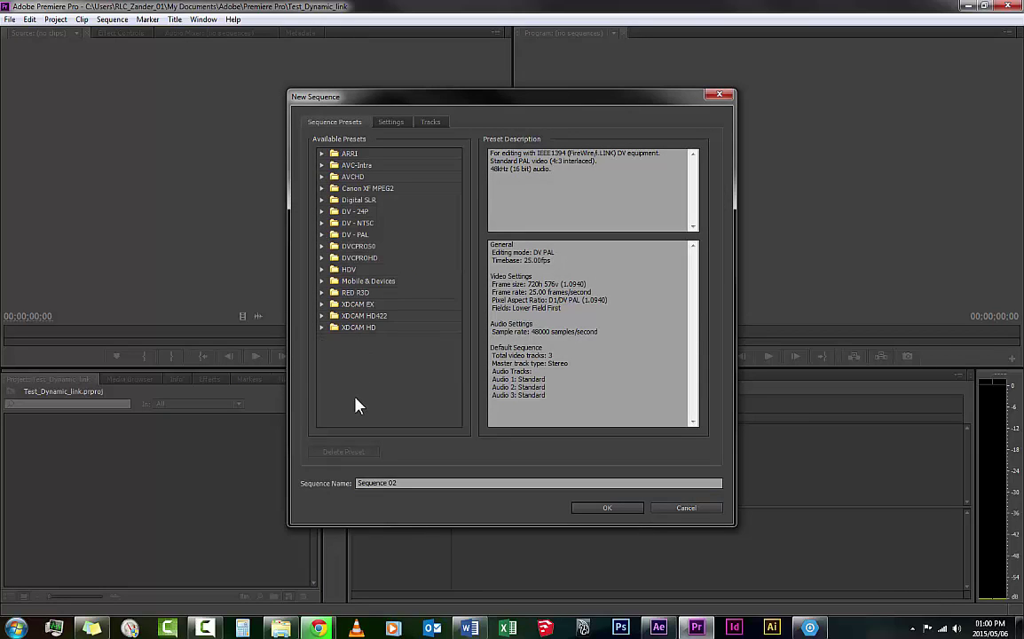
click(355, 327)
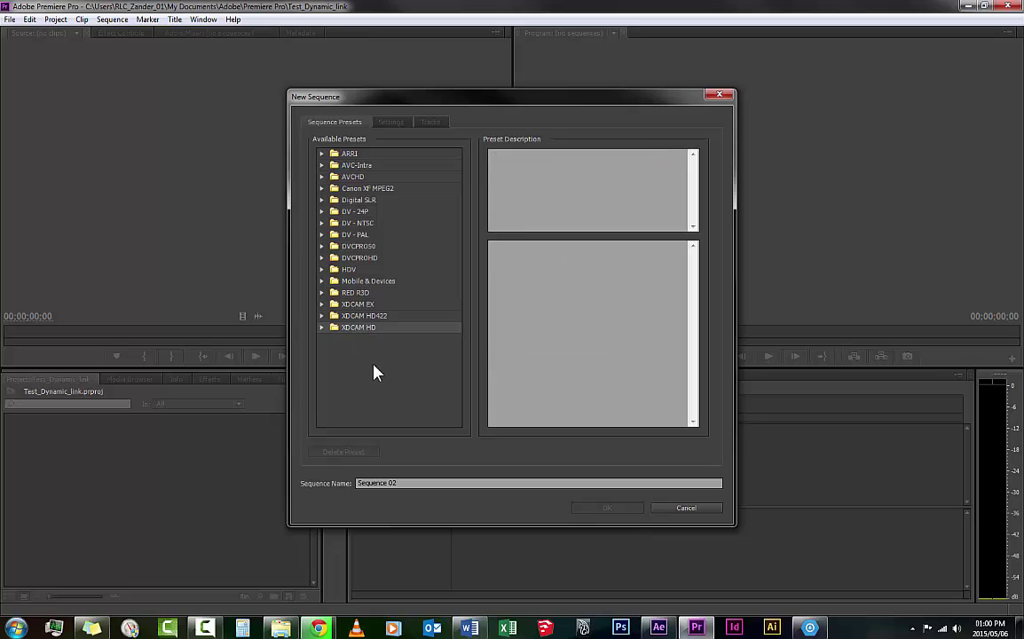
click(376, 372)
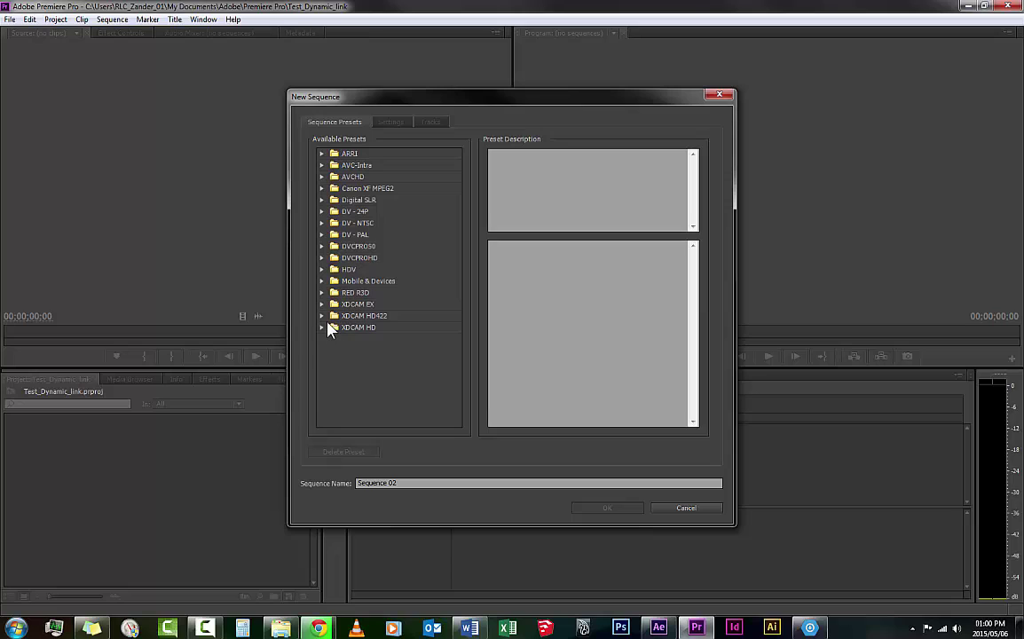
click(323, 176)
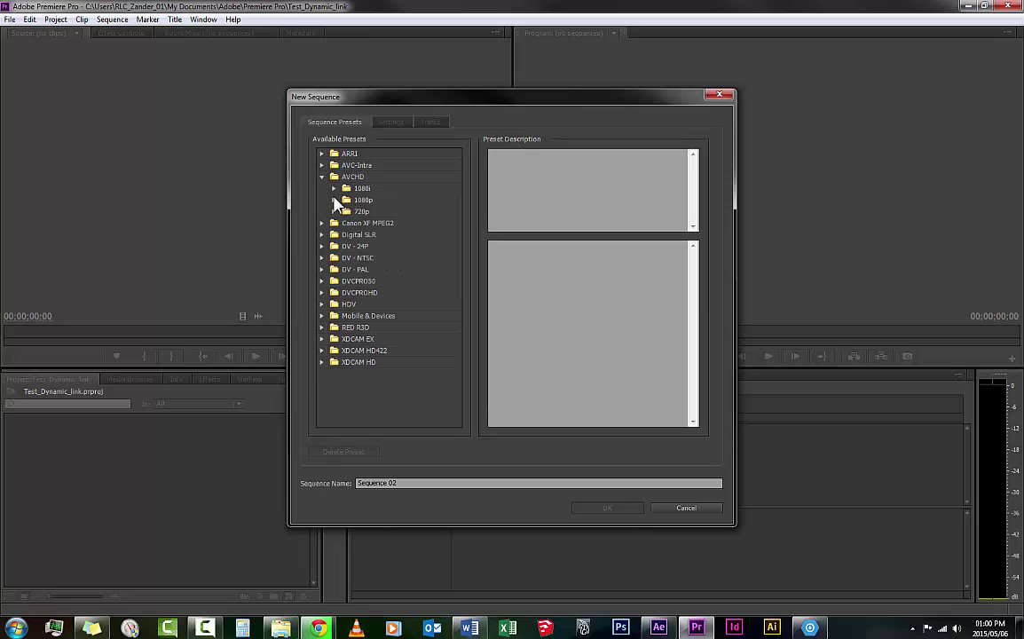
click(335, 200)
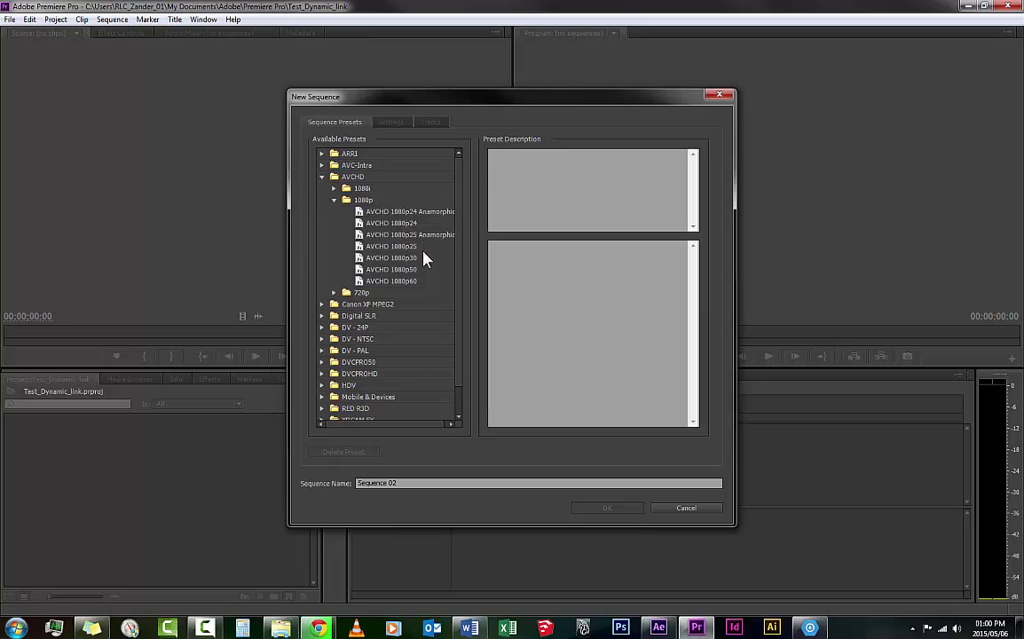
Step: Create Sequence 02 with the AVCHD 1080p25 square-pixel preset, then bring up Windows Explorer
click(415, 214)
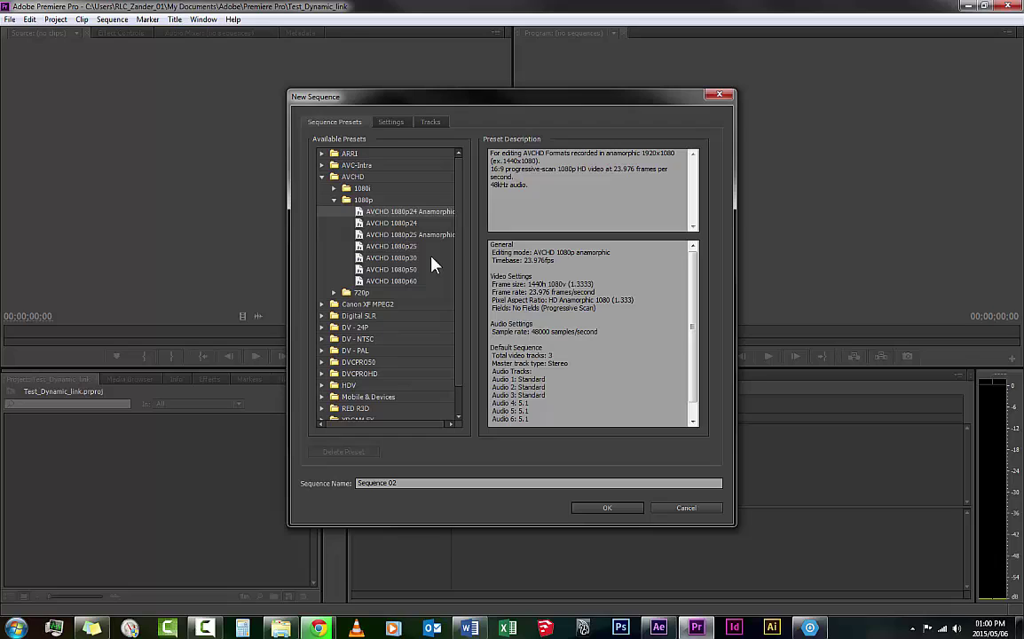
click(415, 249)
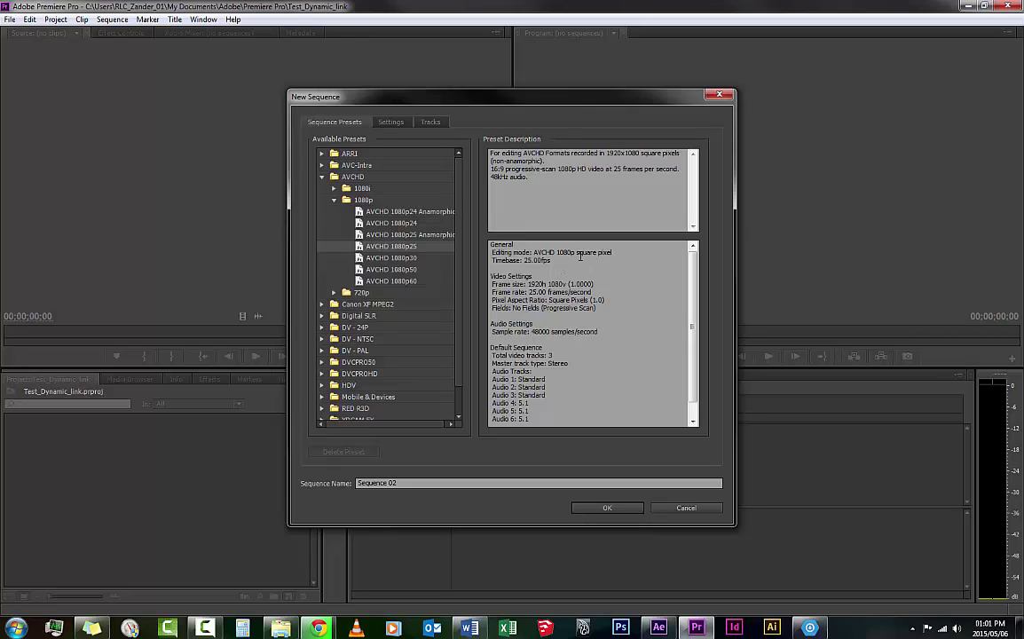
drag(576, 252, 612, 253)
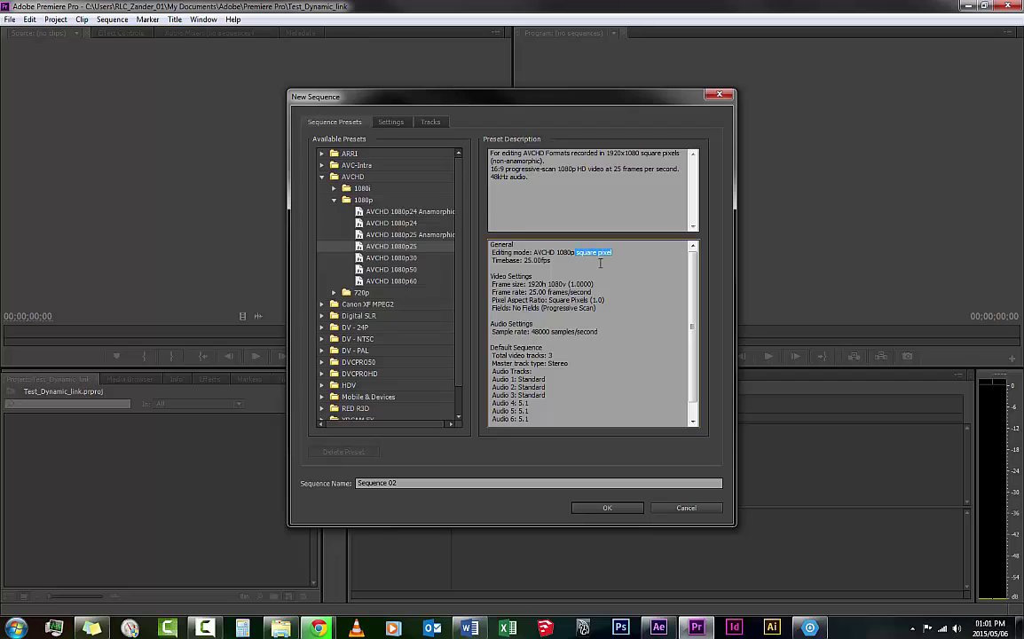
click(425, 248)
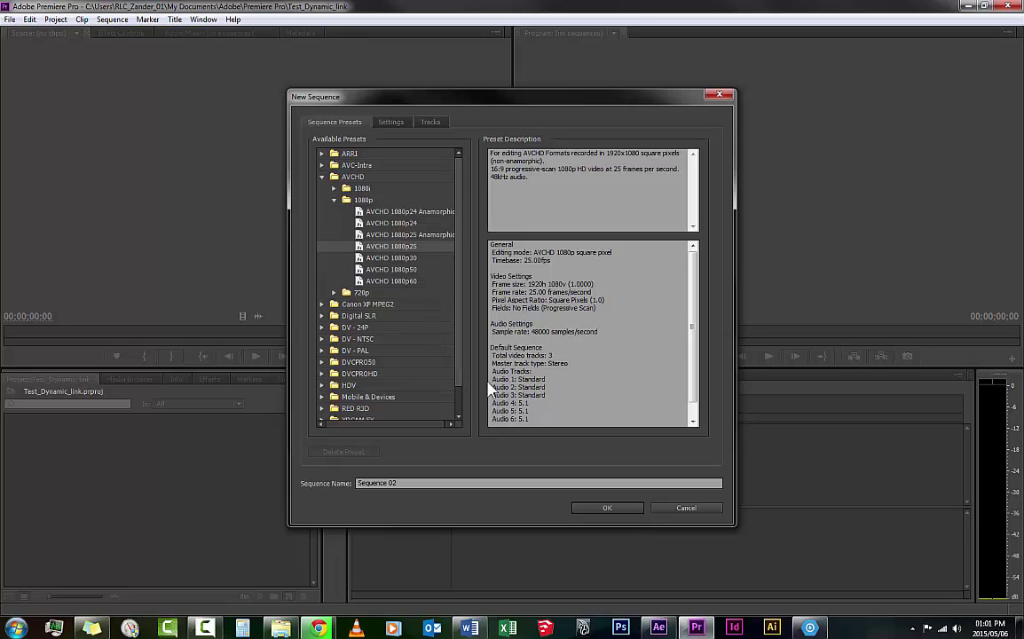
click(607, 507)
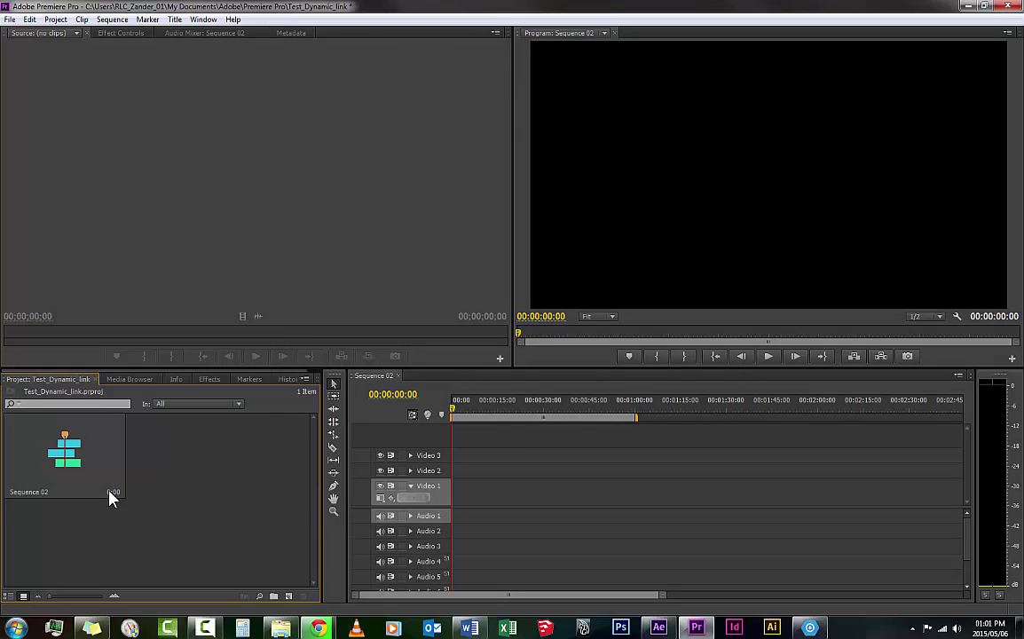
click(295, 618)
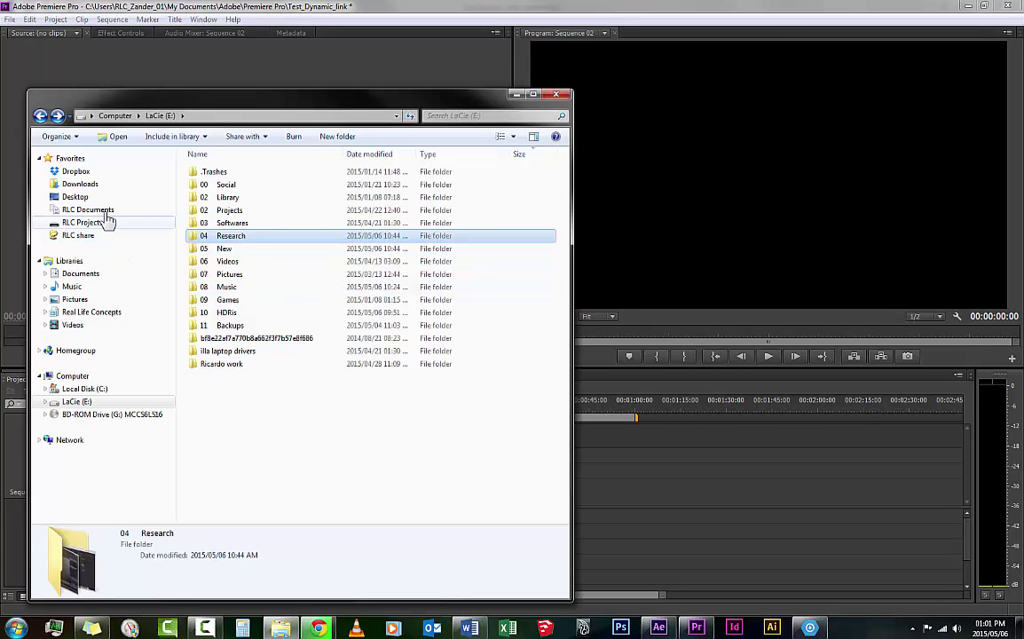
Step: Browse to the LaCie (E:) drive's 08 Music > 0 JUST PLAY folder
click(99, 209)
click(108, 221)
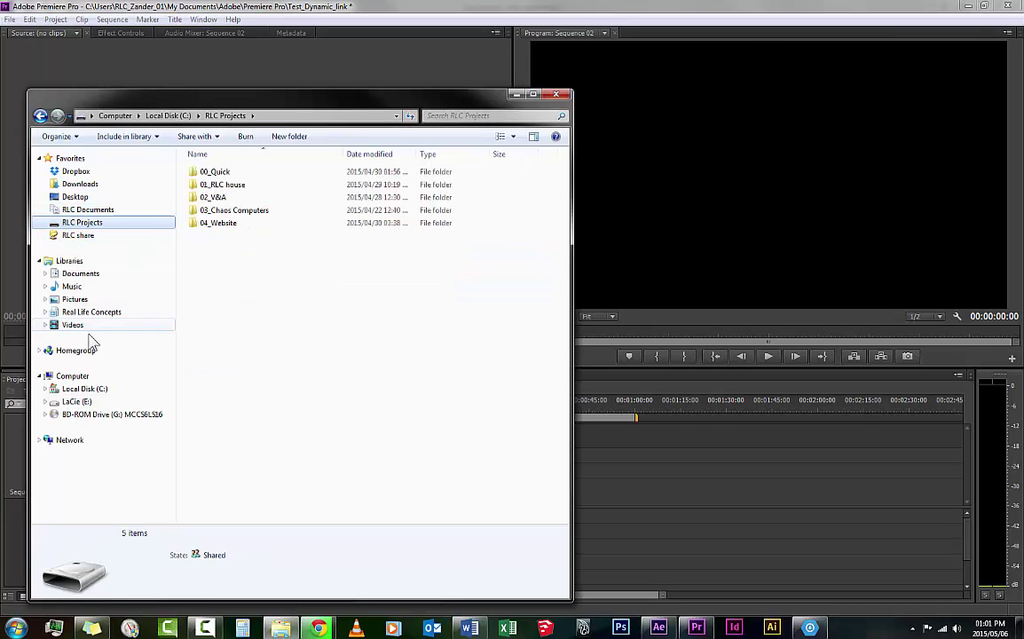
click(74, 298)
click(72, 287)
click(76, 401)
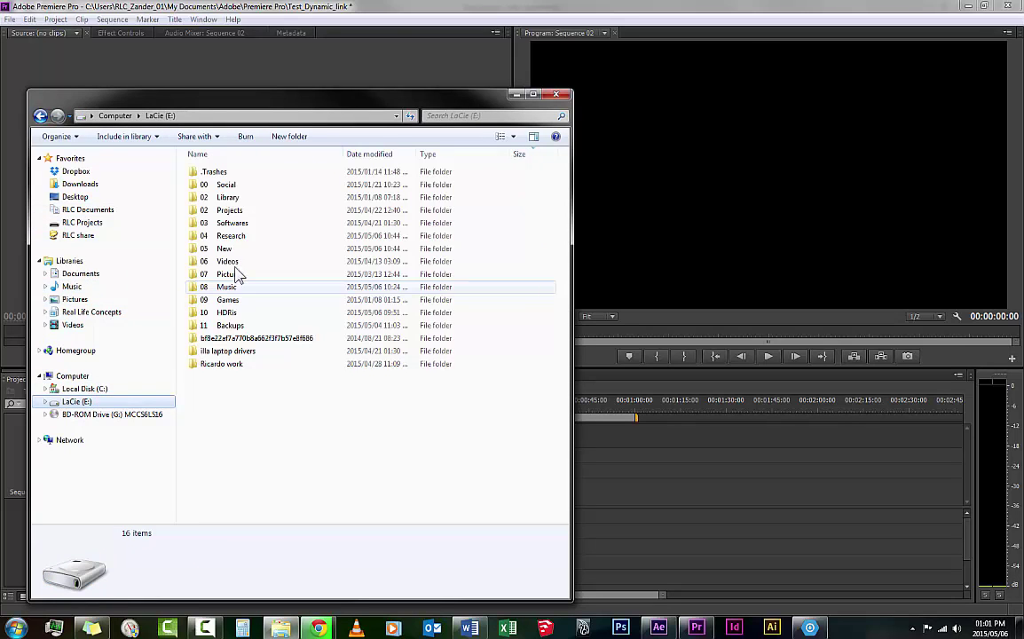
double_click(229, 289)
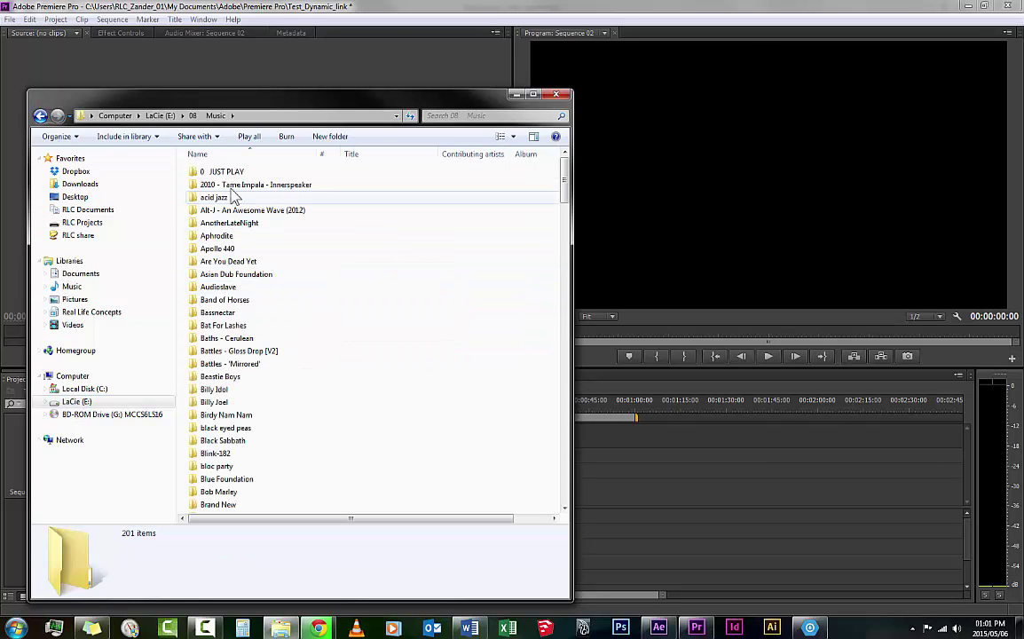
double_click(253, 169)
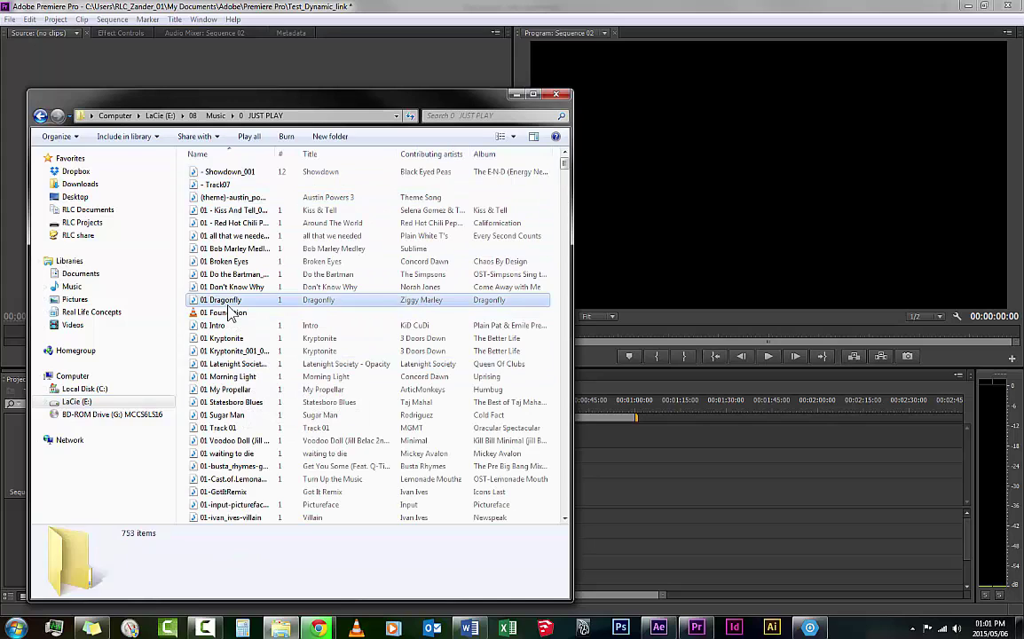
Step: Drag 01 Statesboro Blues.mp3 into Premiere's Project panel
click(259, 302)
scroll(253, 417, down, 2)
click(222, 349)
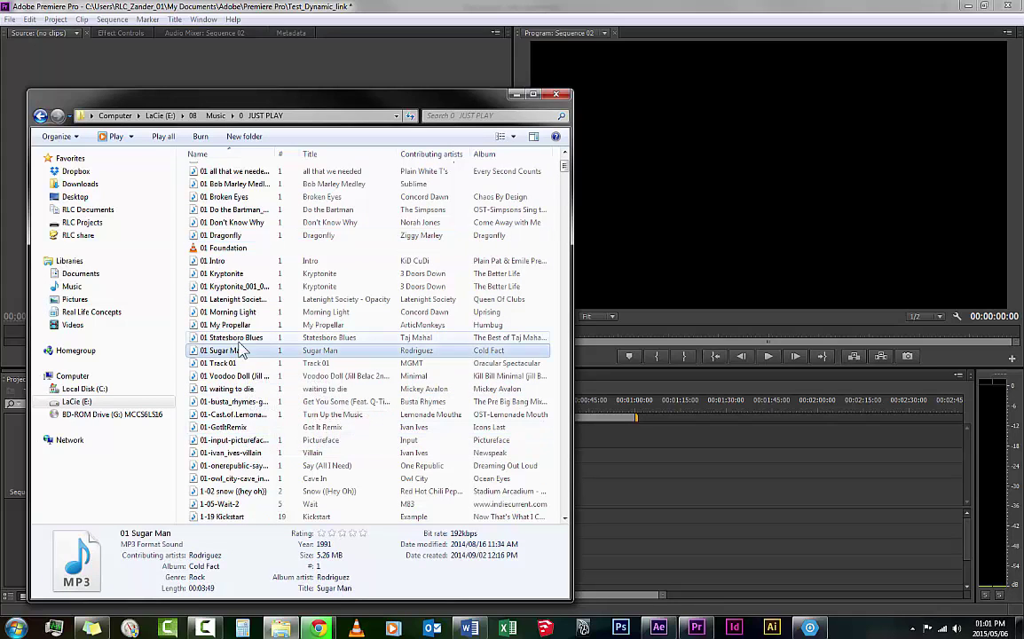
click(222, 337)
drag(346, 106, 707, 99)
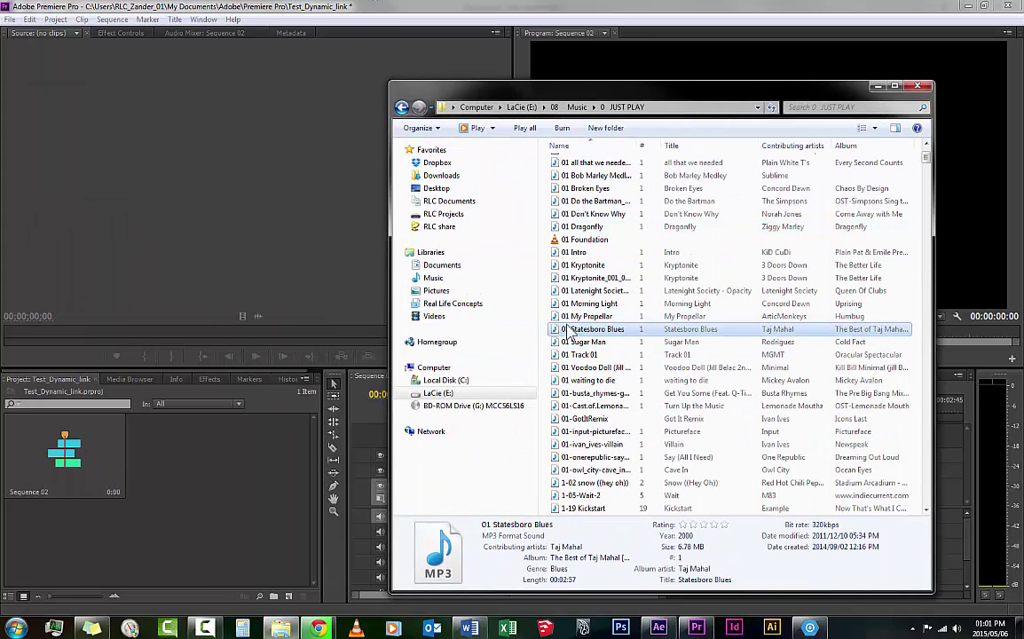
drag(191, 482, 204, 480)
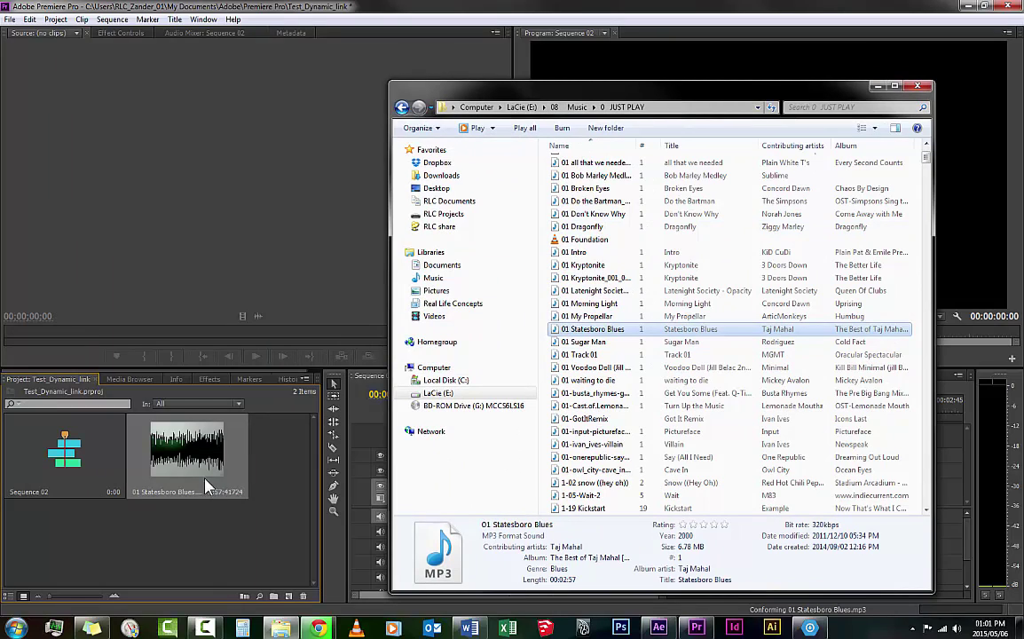
click(879, 87)
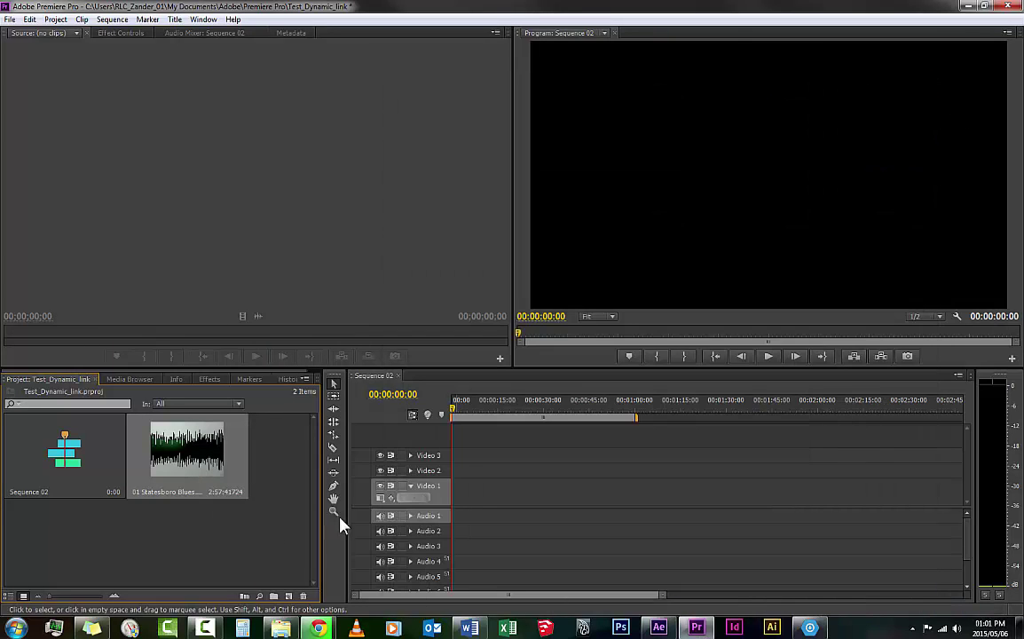
click(57, 475)
click(478, 425)
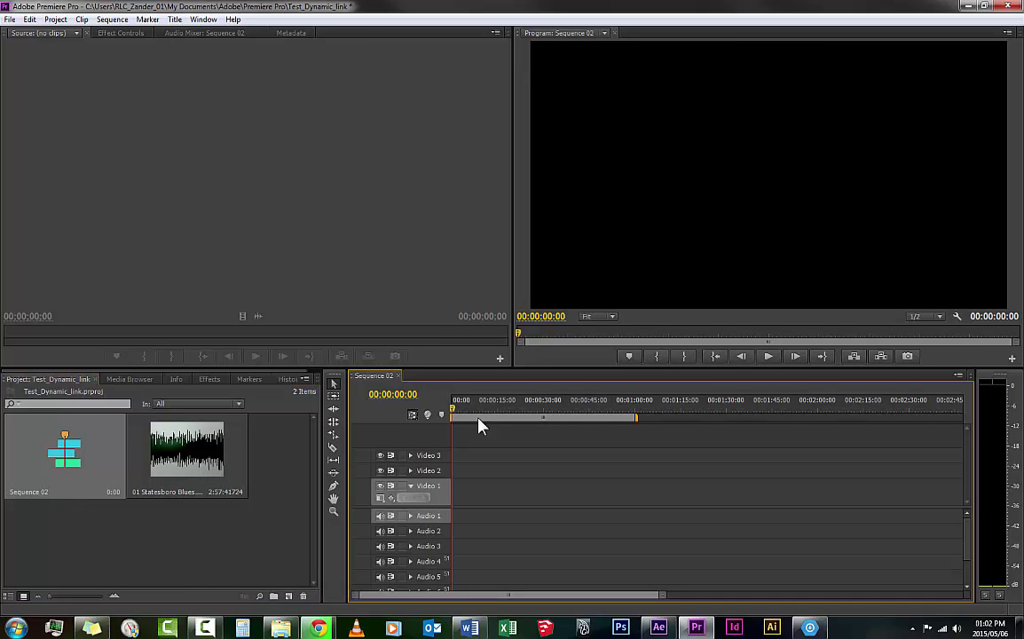
drag(522, 407, 452, 412)
click(176, 444)
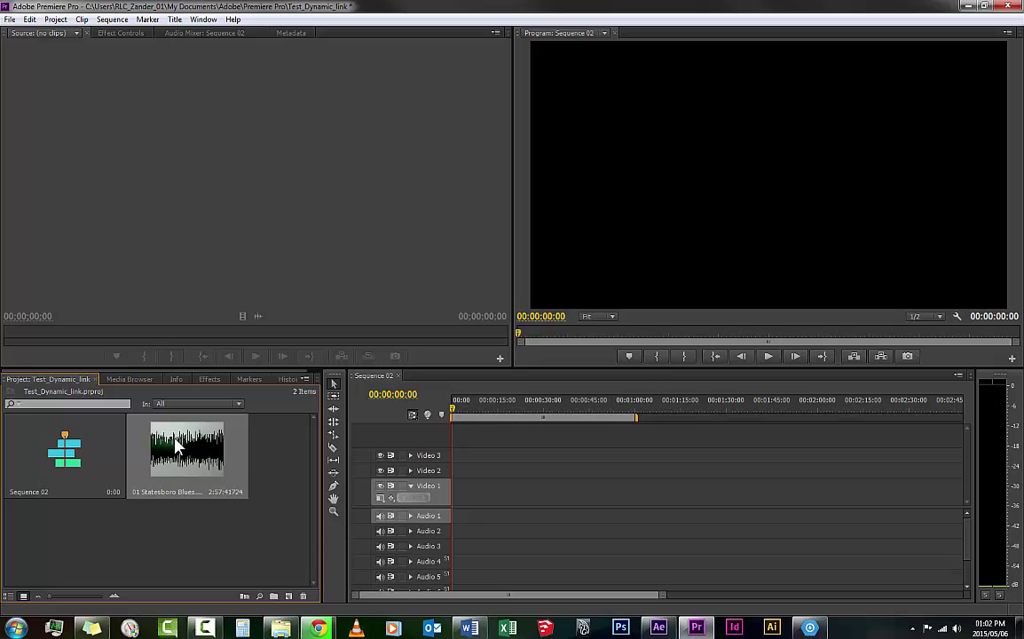
drag(180, 452, 451, 519)
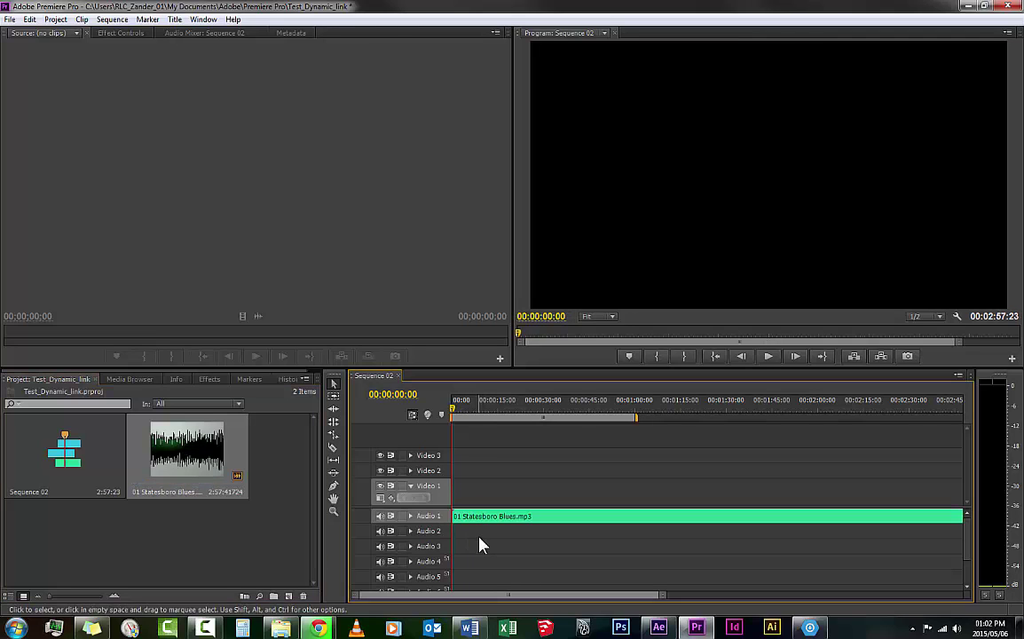
click(409, 516)
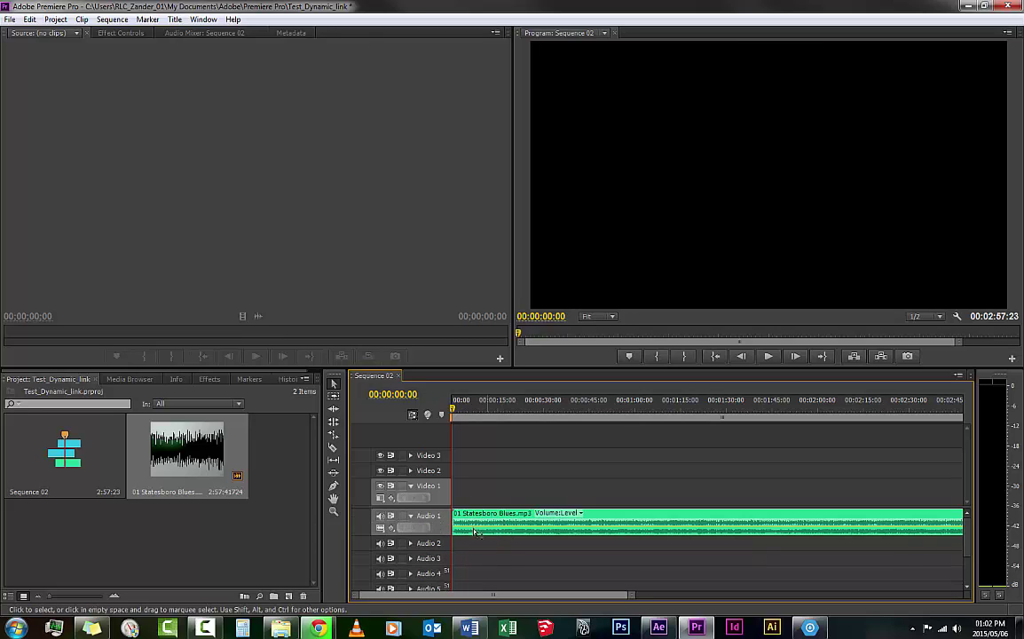
drag(445, 538, 470, 553)
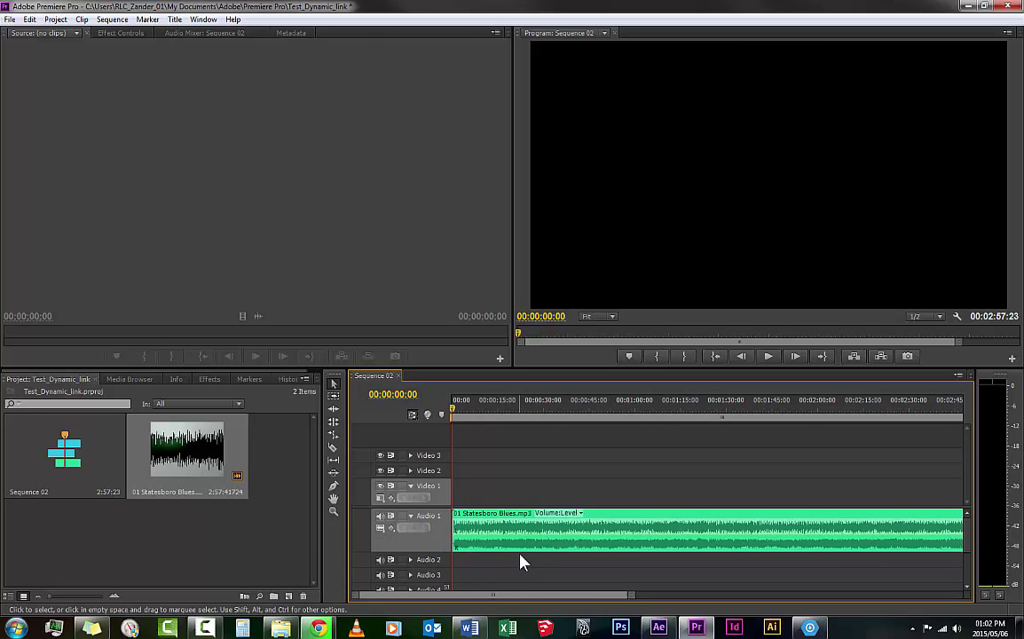
drag(632, 594, 756, 597)
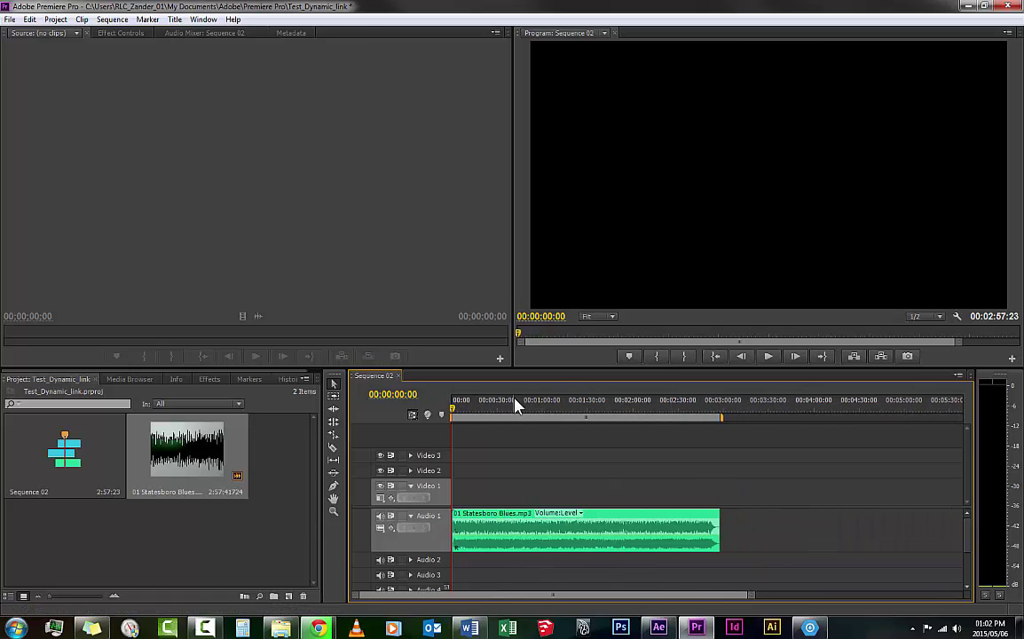
click(768, 356)
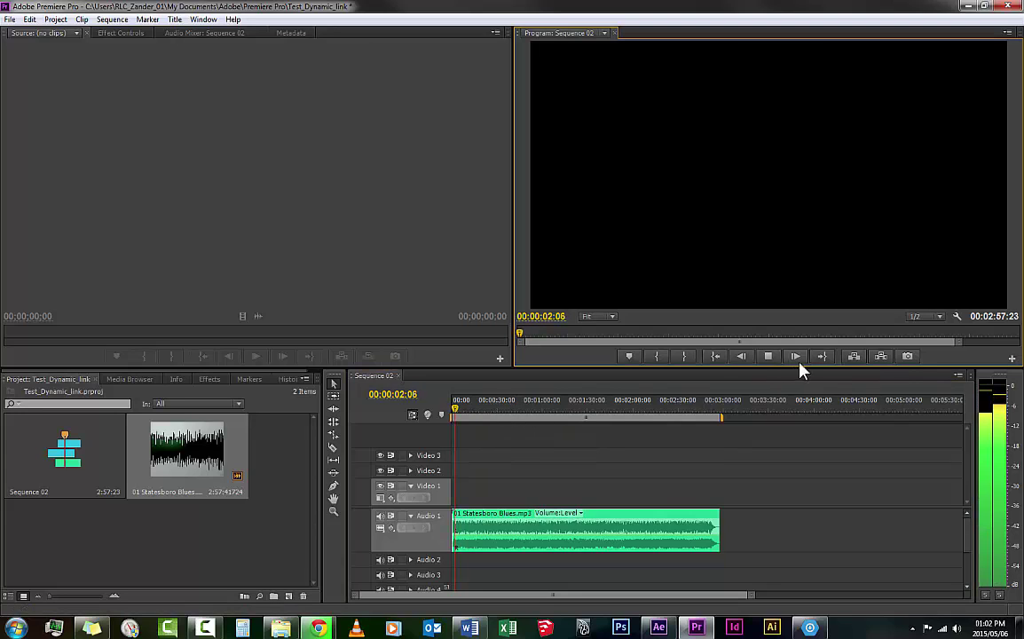
click(768, 356)
drag(463, 410, 451, 413)
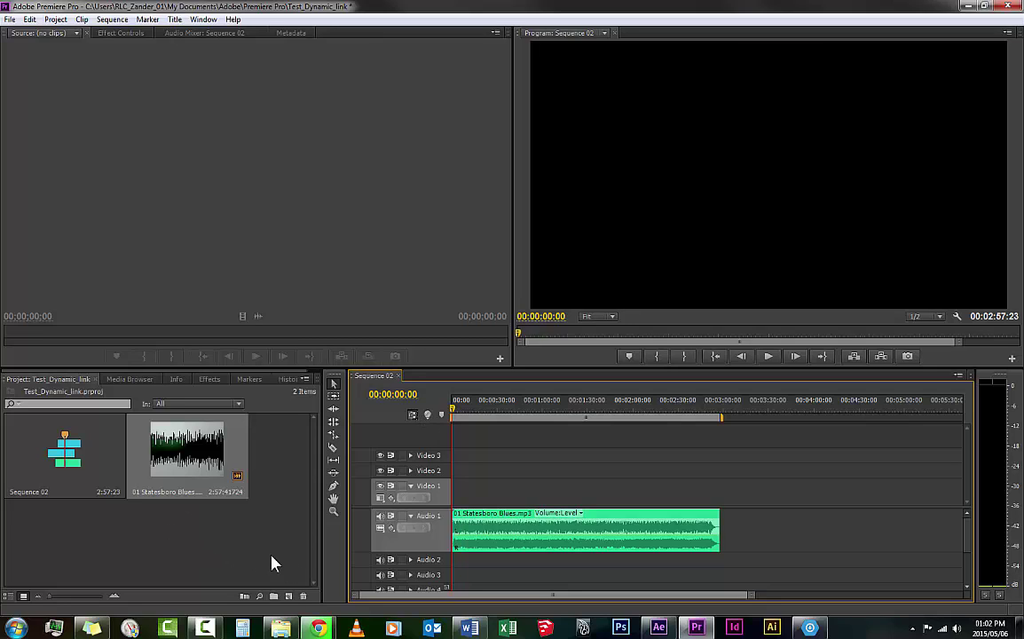
Step: Add a 1920×1080, 25 fps Black Video item via the Project panel's New Item menu
click(199, 550)
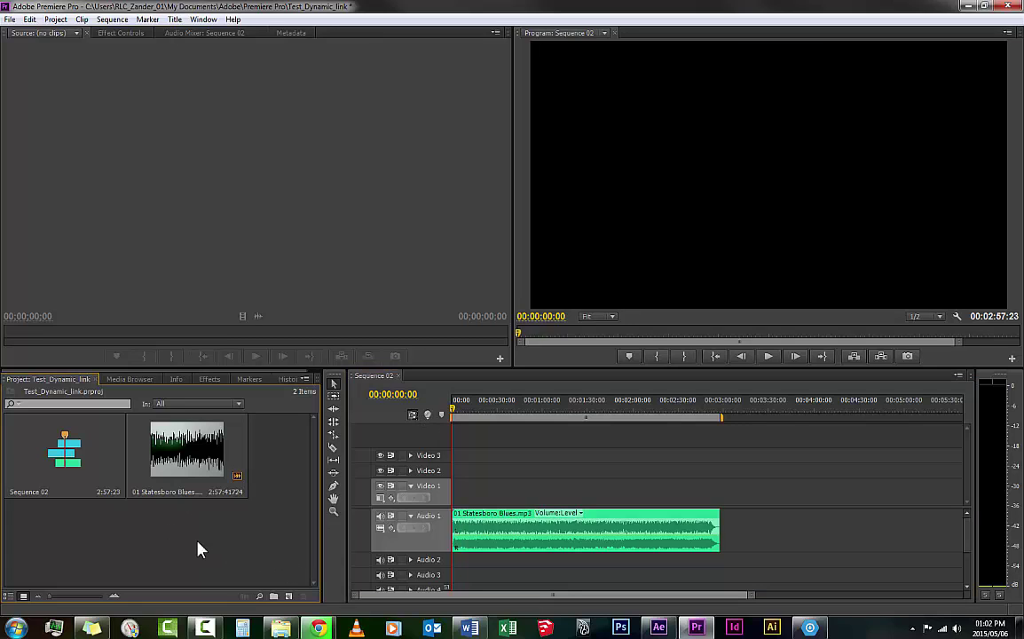
click(287, 598)
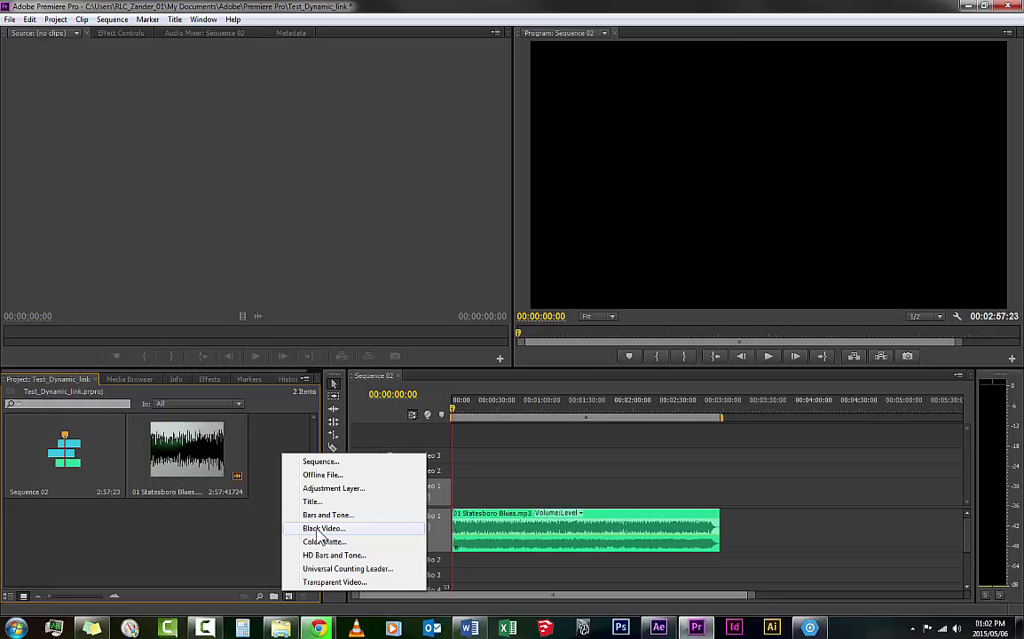
click(305, 530)
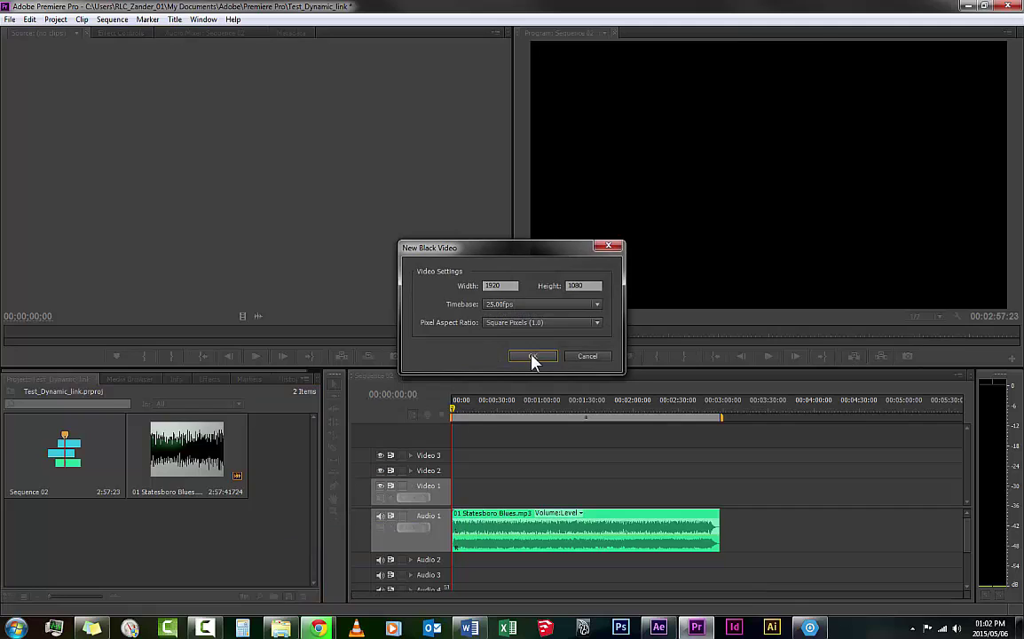
click(533, 357)
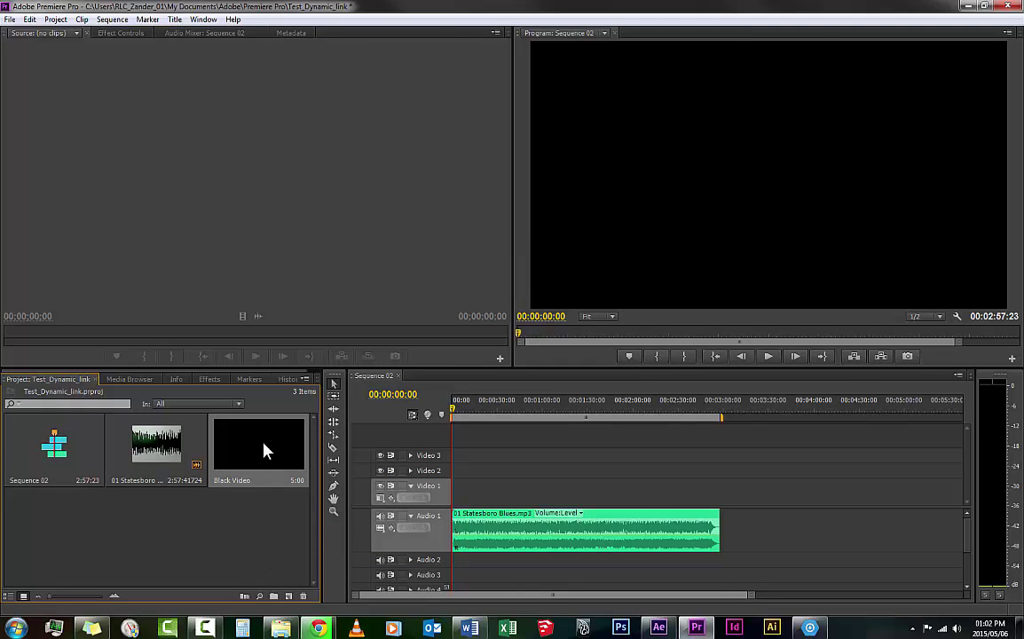
Step: Put Black Video on Video 1, trim it to the song's end, and replace it with an After Effects composition
drag(255, 450, 722, 496)
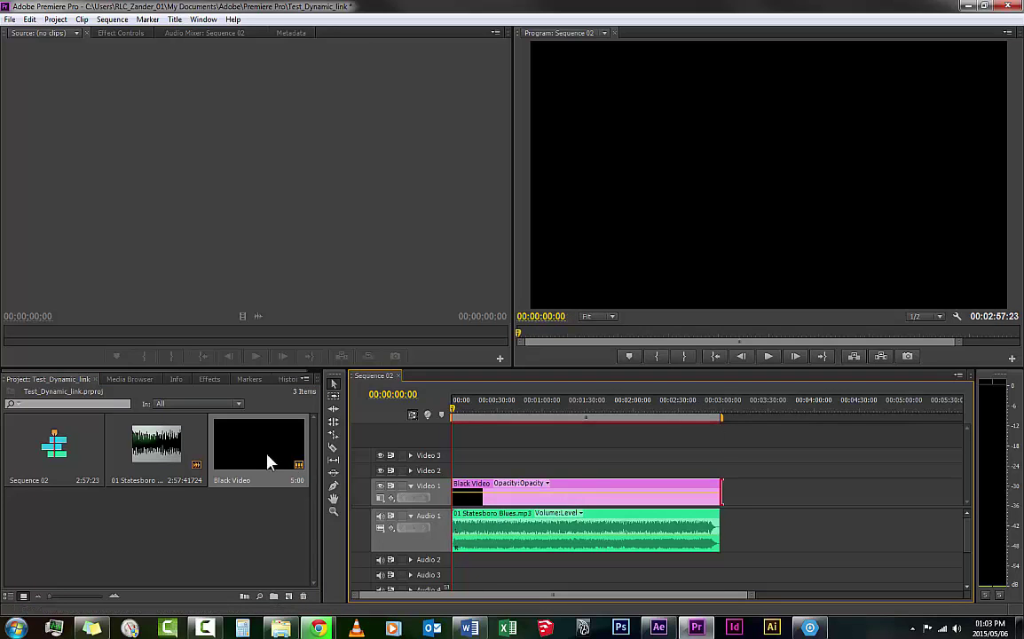
click(608, 486)
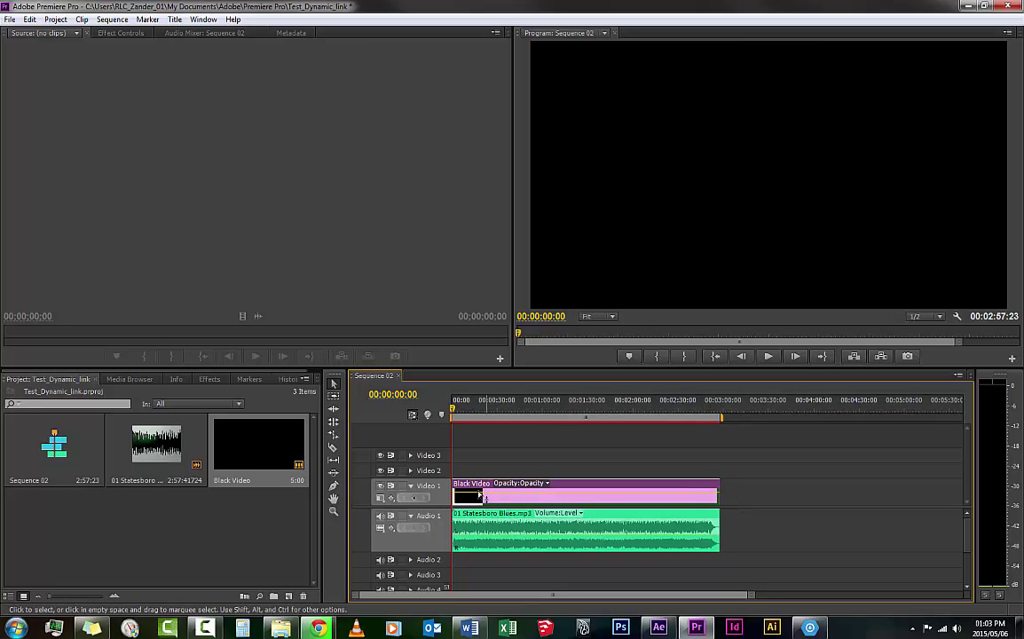
mouse_move(725, 486)
mouse_down()
mouse_move(723, 476)
mouse_move(734, 489)
mouse_move(724, 485)
mouse_up()
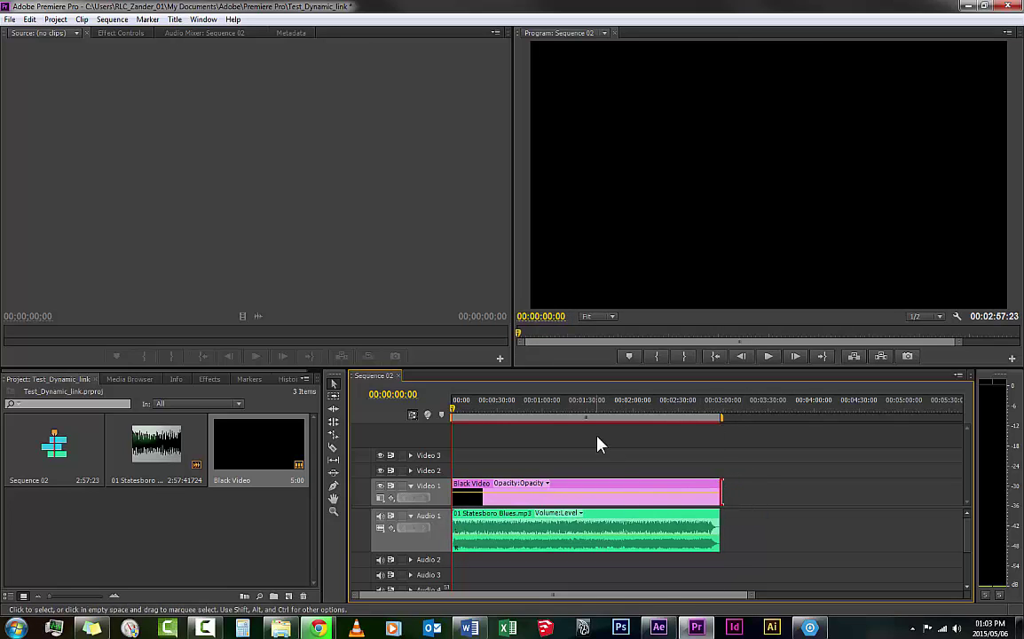
drag(464, 410, 417, 414)
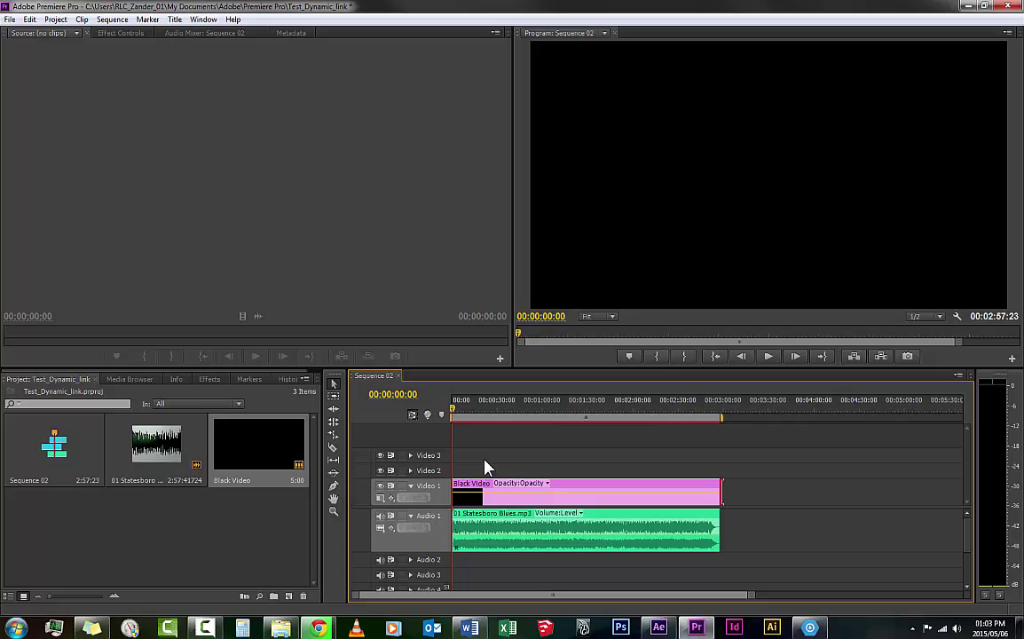
click(568, 497)
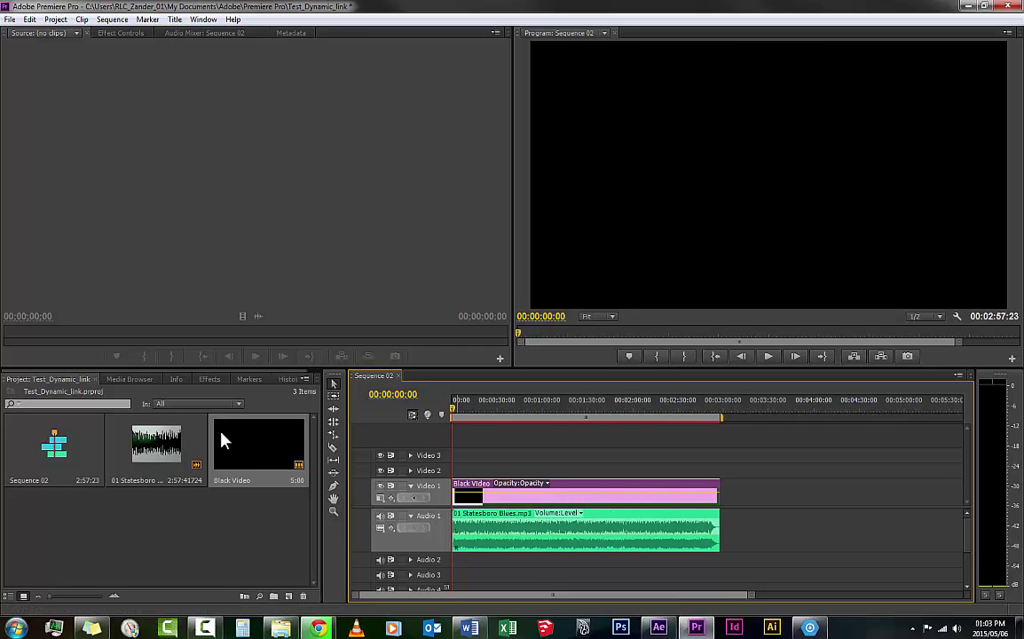
right_click(578, 504)
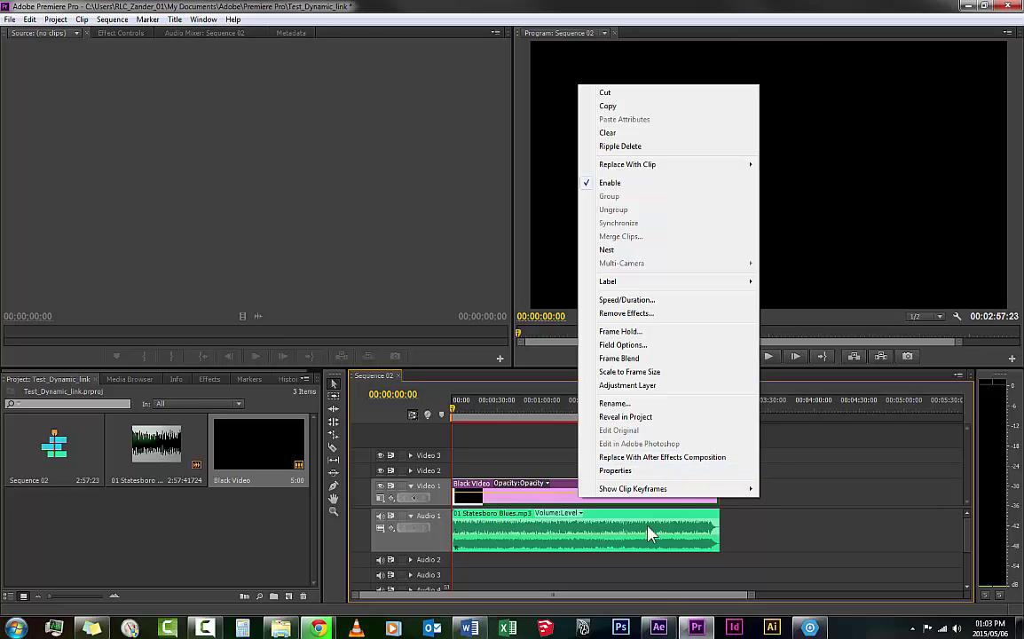
click(659, 627)
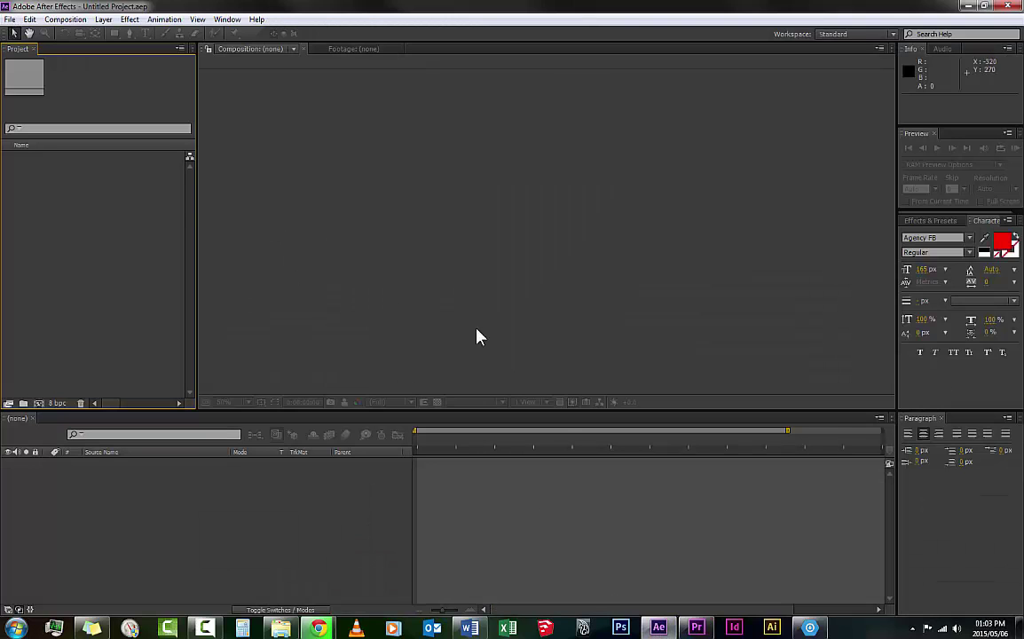
Step: Save the After Effects project to the Desktop as test_text.aep
click(13, 25)
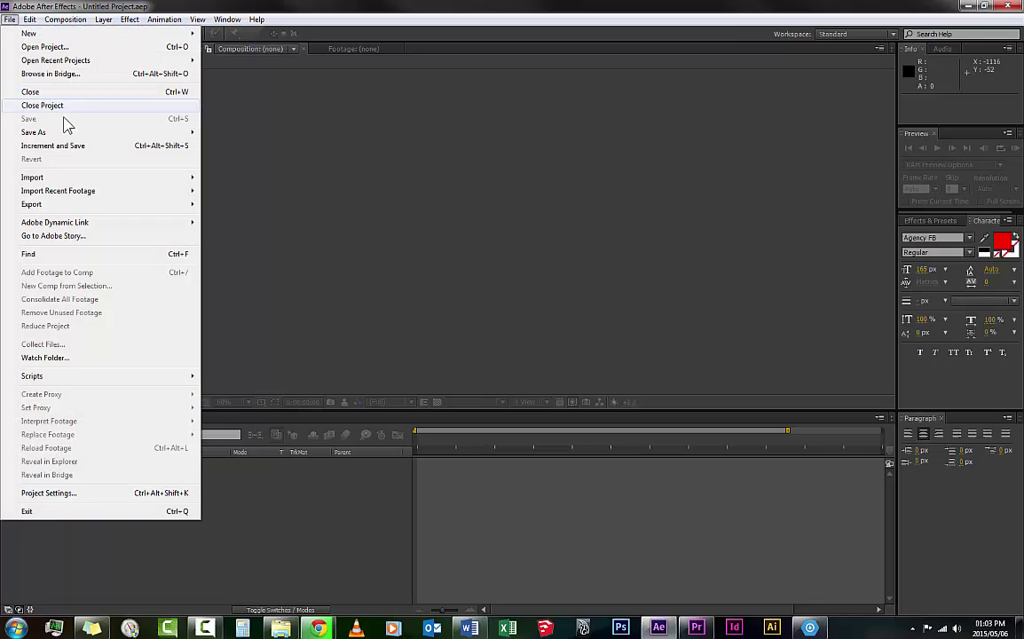
mouse_move(50, 133)
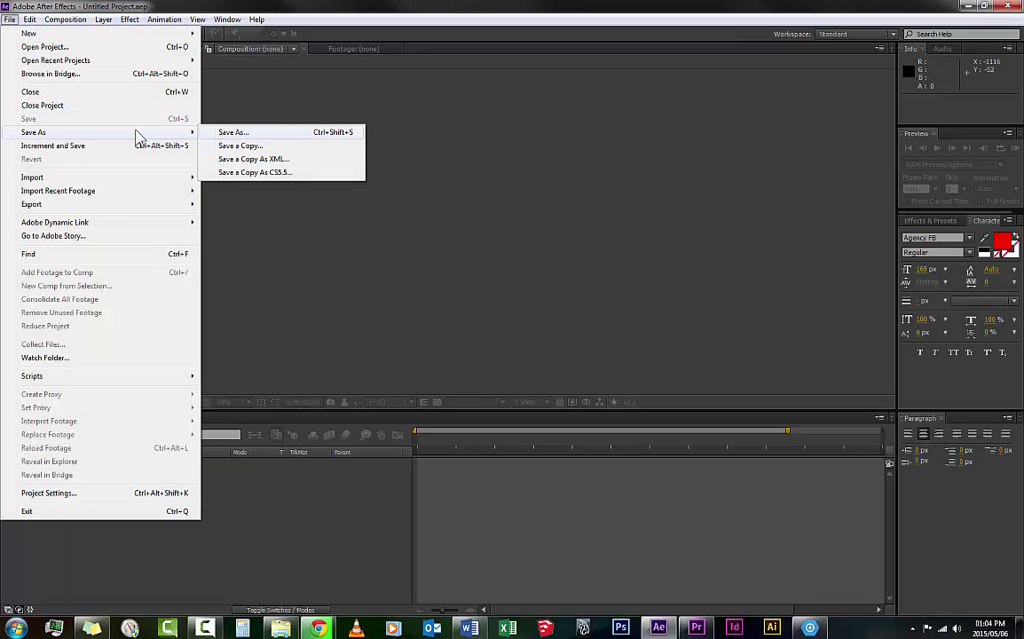
click(236, 132)
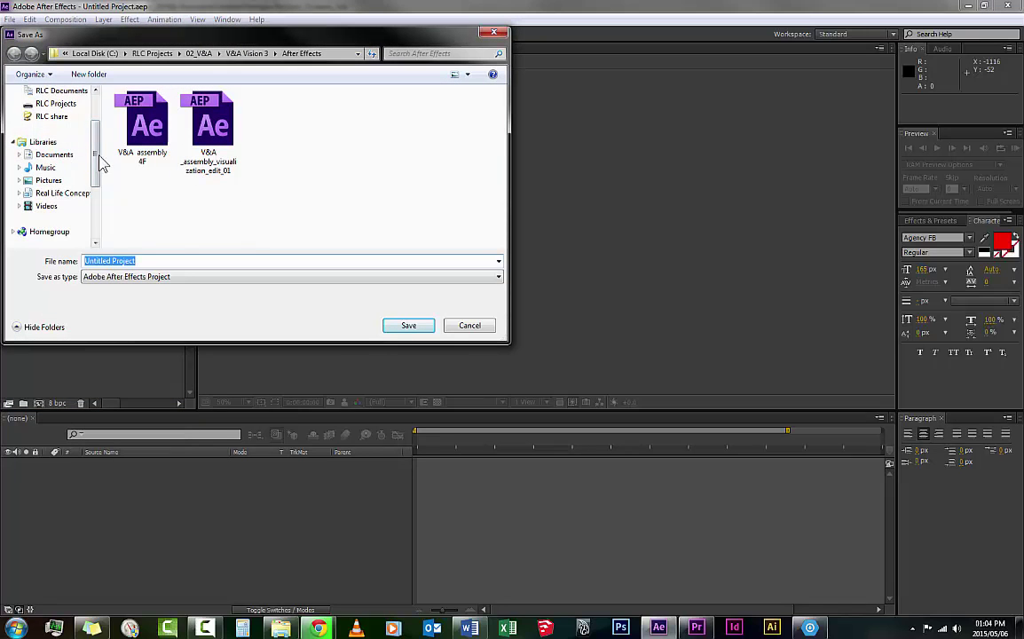
scroll(93, 155, up, 2)
click(62, 134)
click(155, 276)
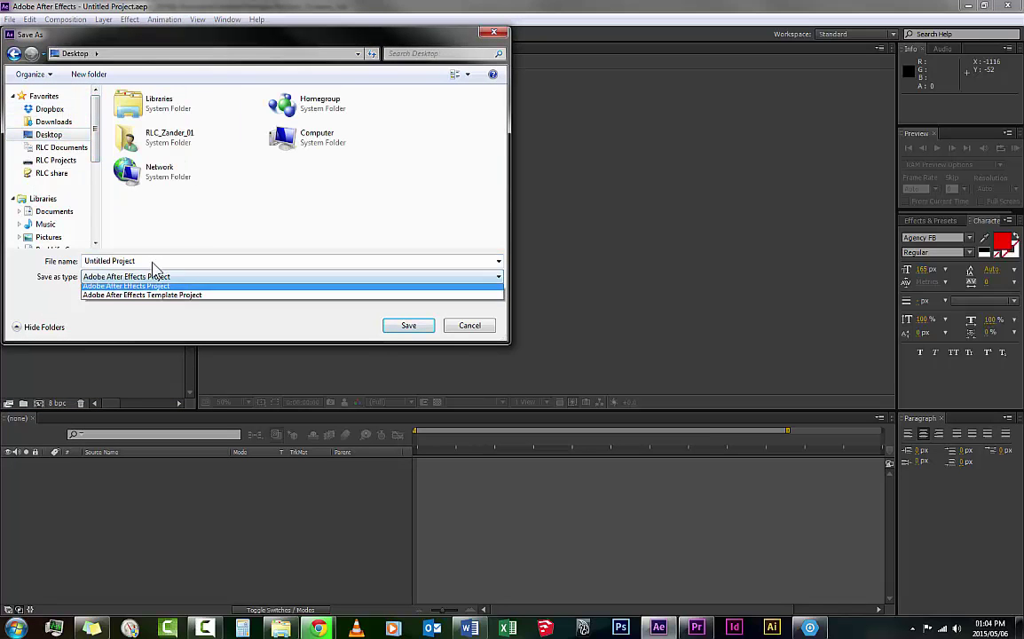
click(152, 260)
text(test_te)
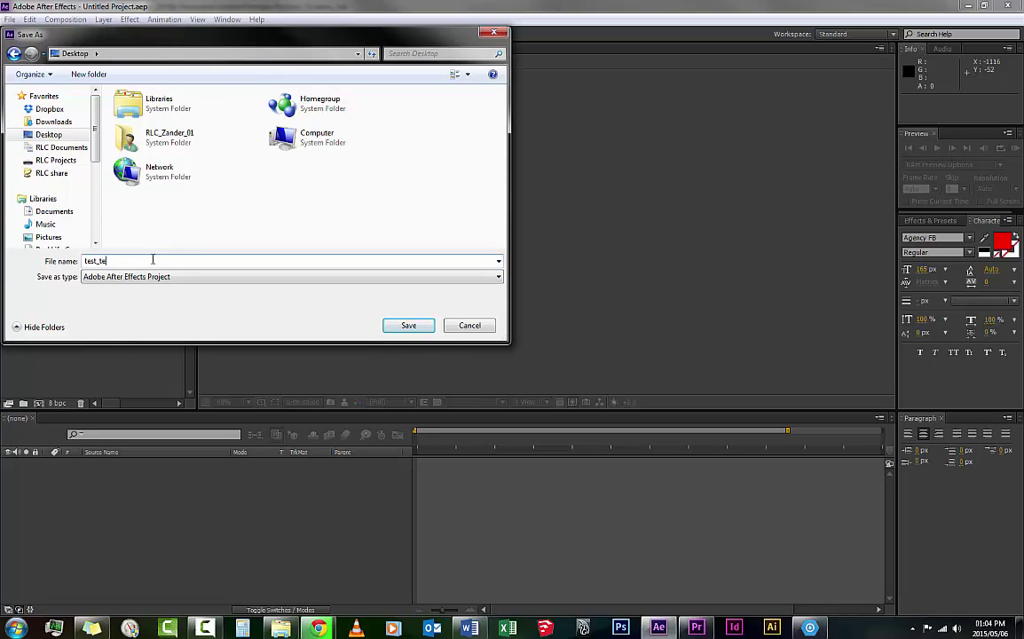
text(xt)
click(390, 328)
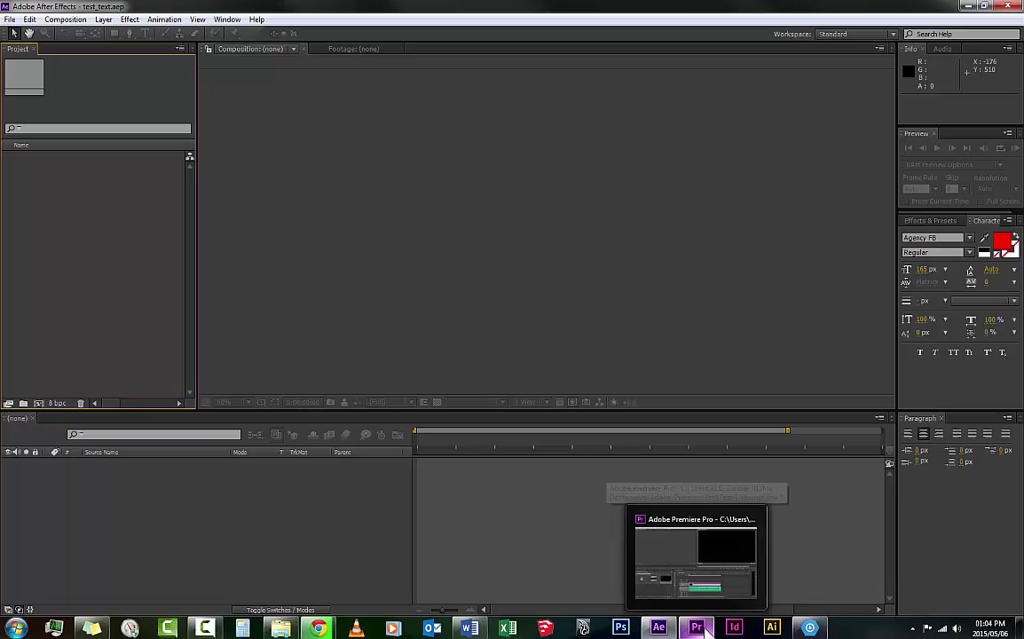
Step: Replace the Black Video clip with the After Effects composition Test_Dynamic_link Linked Comp 01
click(701, 629)
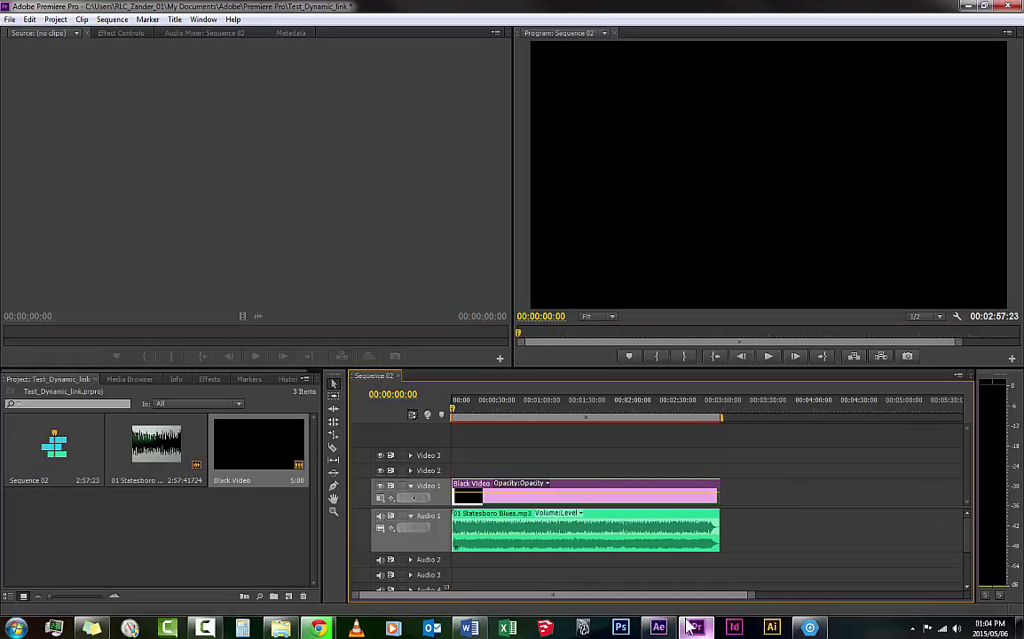
right_click(518, 504)
click(559, 458)
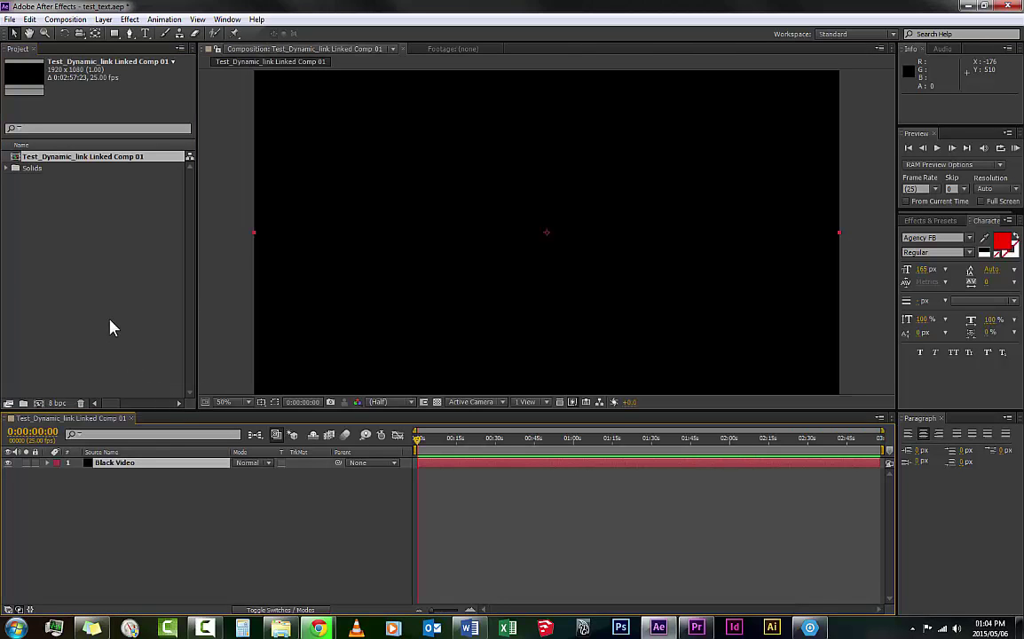
click(110, 329)
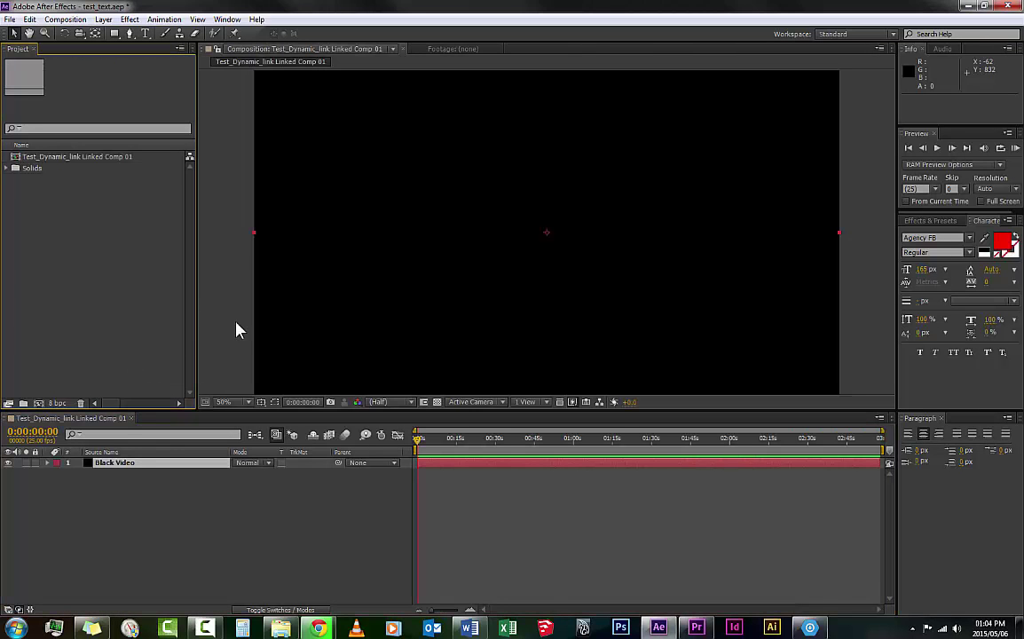
click(696, 627)
click(662, 627)
click(130, 464)
click(444, 439)
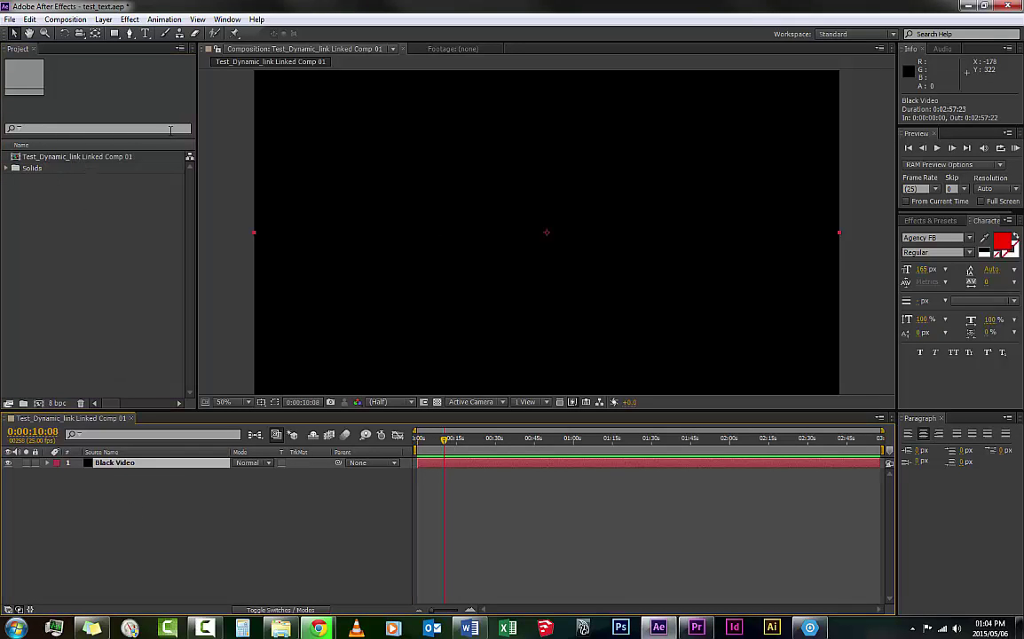
click(103, 157)
click(417, 441)
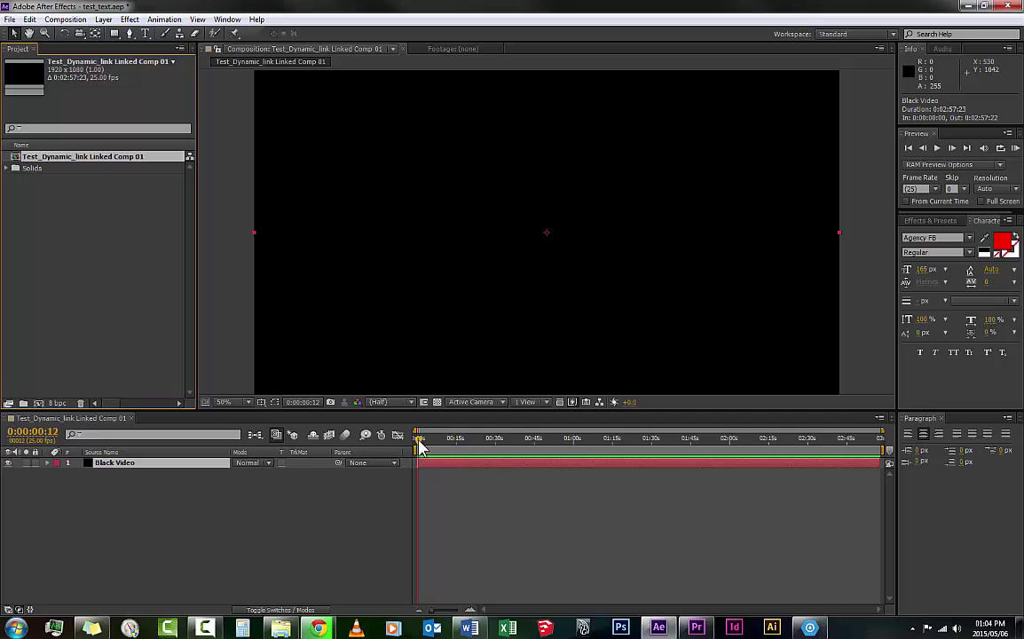
scroll(503, 322, down, 2)
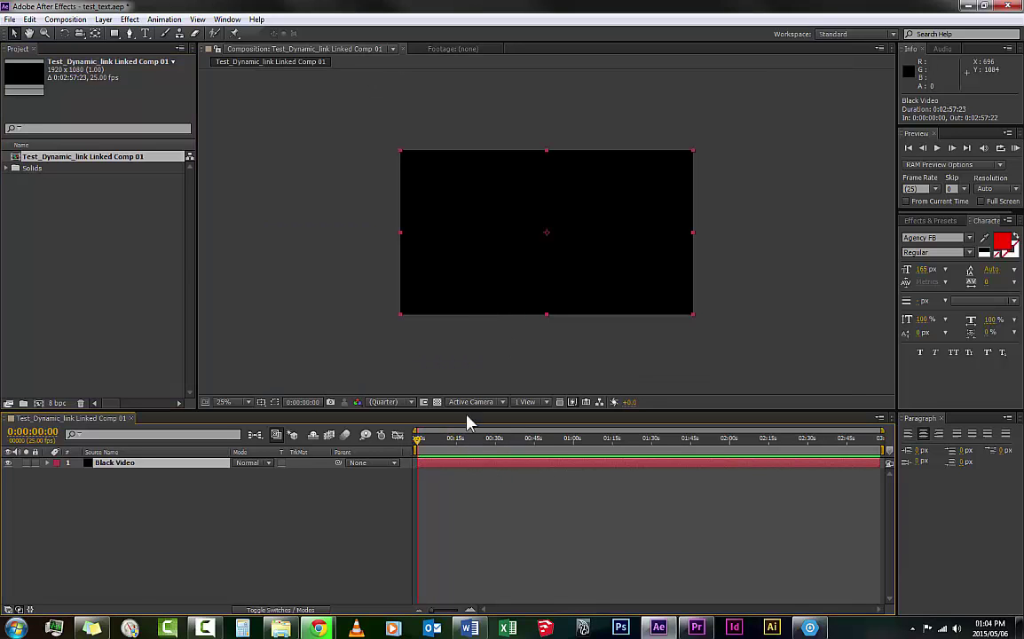
drag(457, 438, 418, 452)
click(266, 267)
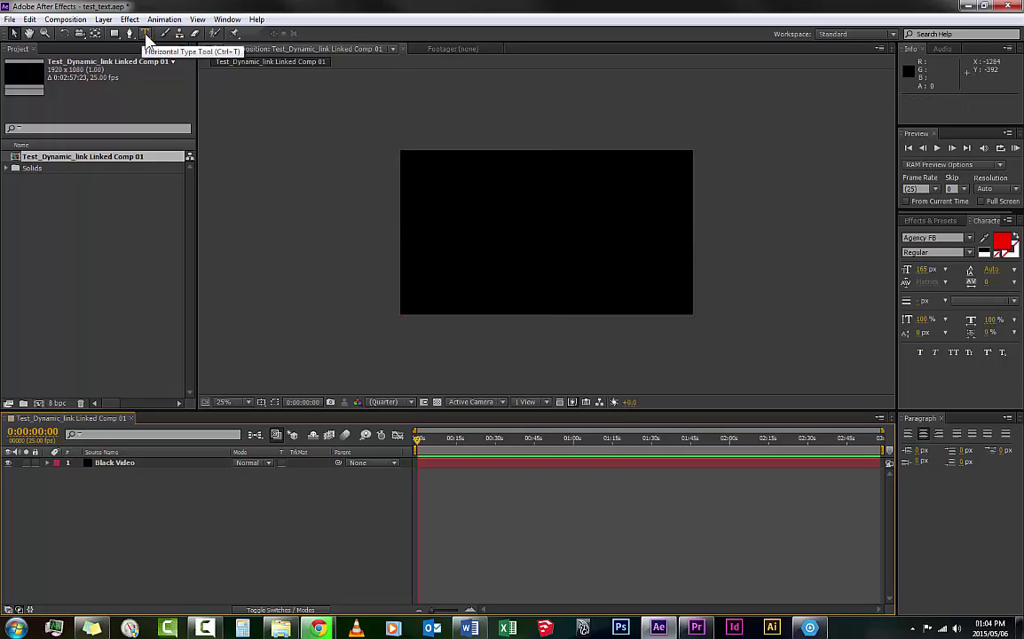
Step: Create a SHAZAAM! text layer in the comp and set its fill colour to white
click(147, 34)
click(466, 226)
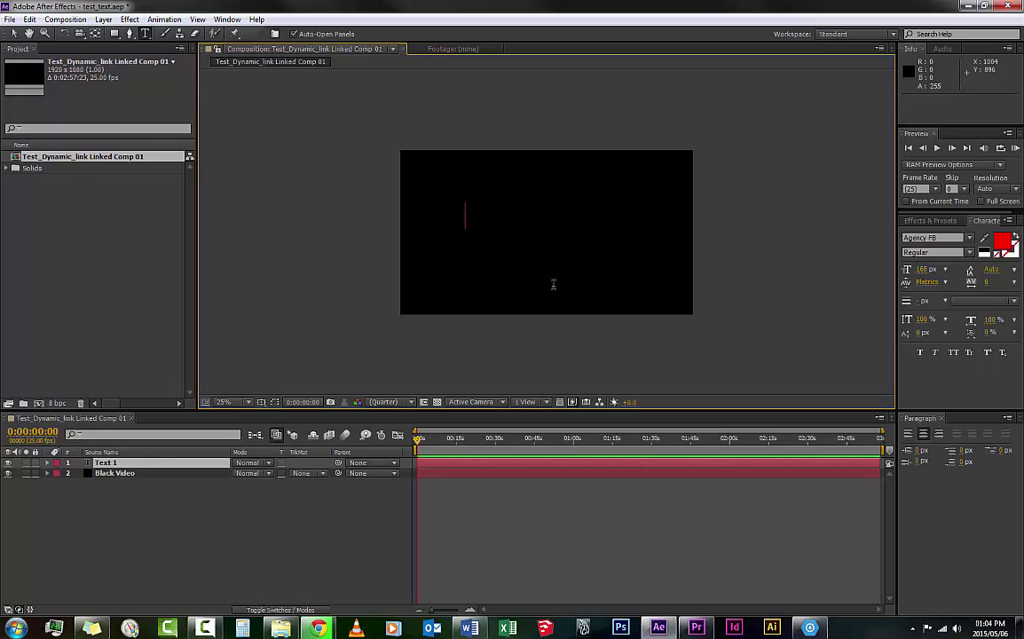
text(SHAZAA)
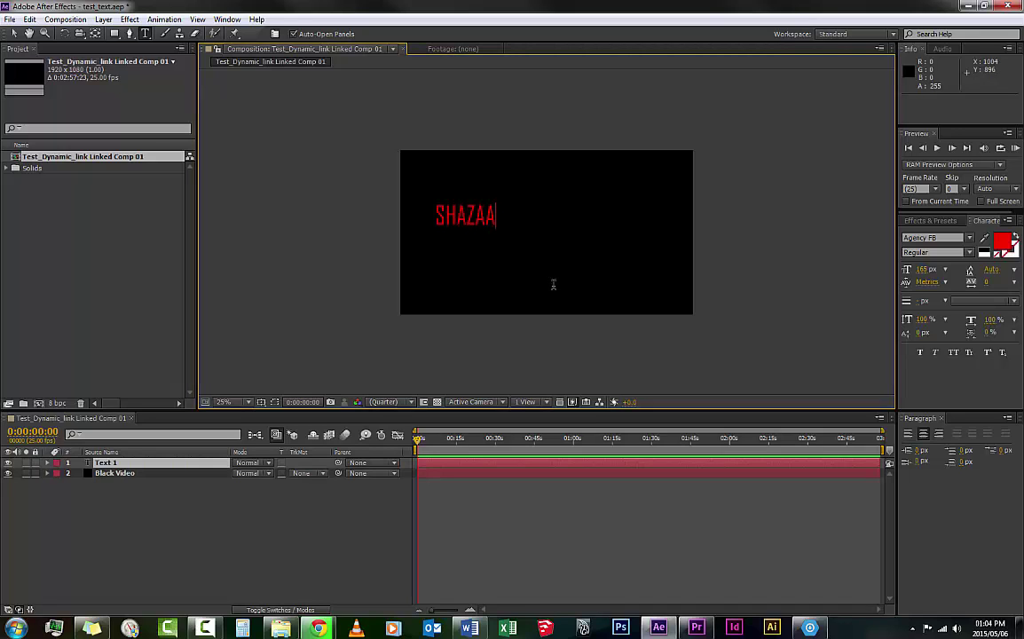
text(M!)
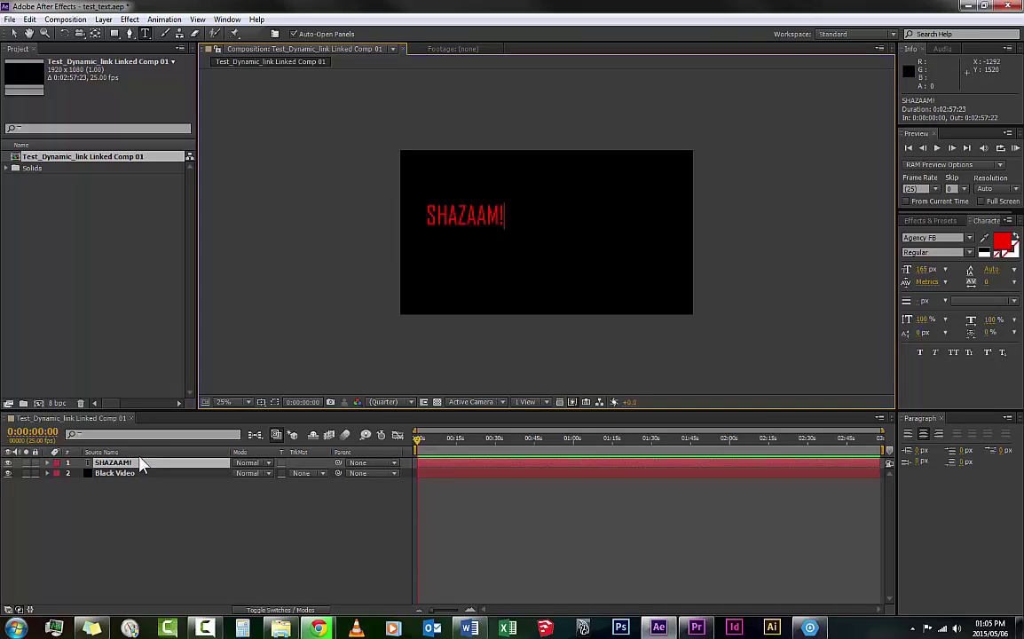
click(133, 462)
click(1001, 241)
drag(355, 201, 324, 181)
click(591, 181)
Step: Move the SHAZAAM! title to the centre of the comp
drag(448, 222, 667, 193)
drag(624, 232, 614, 240)
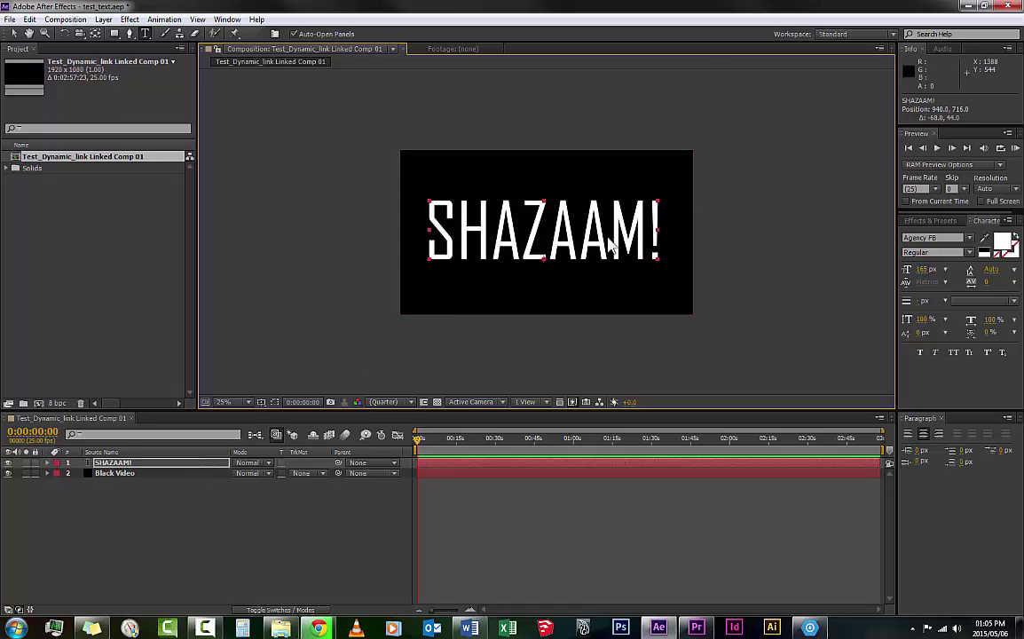
click(222, 483)
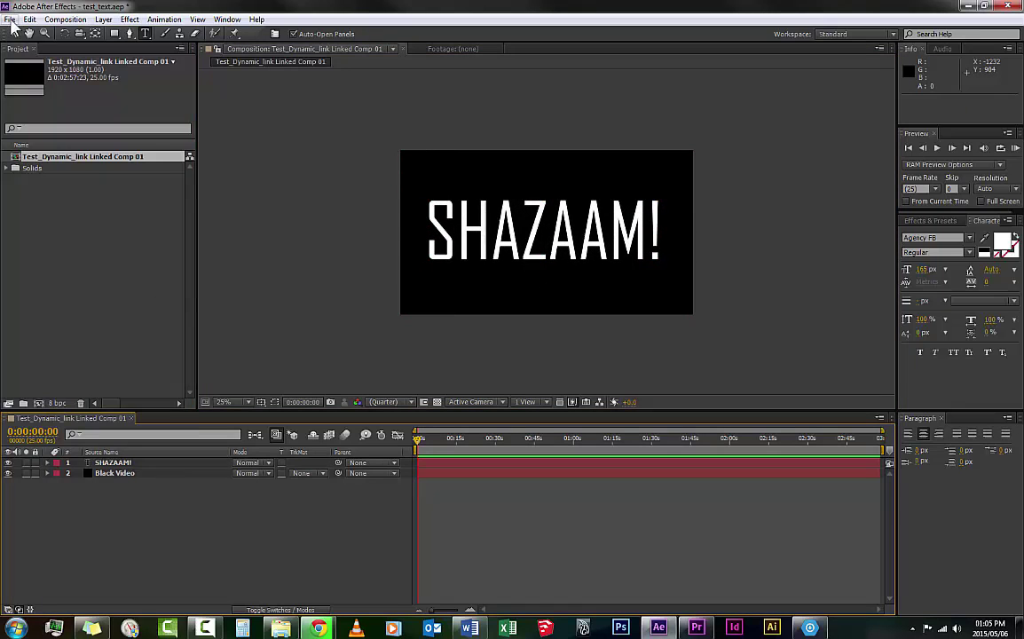
click(11, 22)
Step: Save the After Effects project and preview the new title in the Premiere sequence
click(36, 117)
click(696, 628)
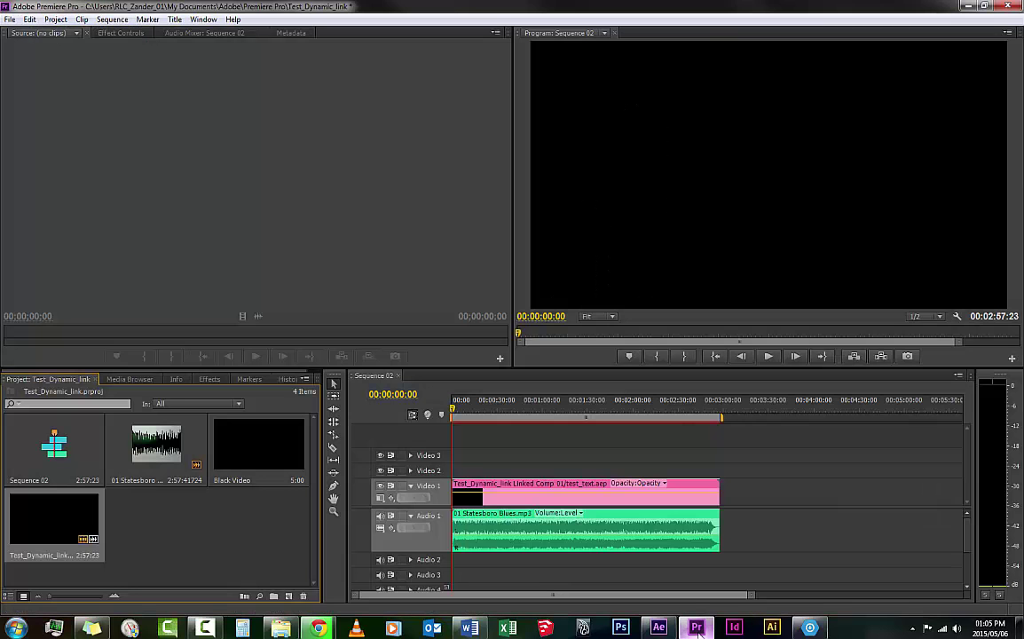
mouse_move(490, 410)
mouse_down()
mouse_move(520, 414)
mouse_move(494, 413)
mouse_up()
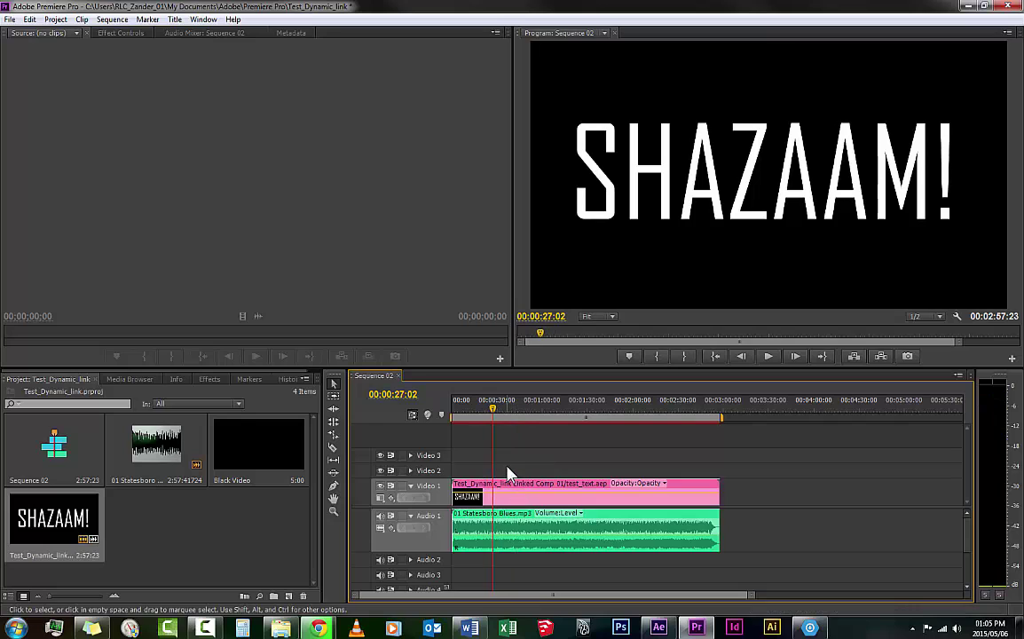
Step: Cut the linked comp clip on Video 1 at three points with the Razor tool
key(c)
click(512, 492)
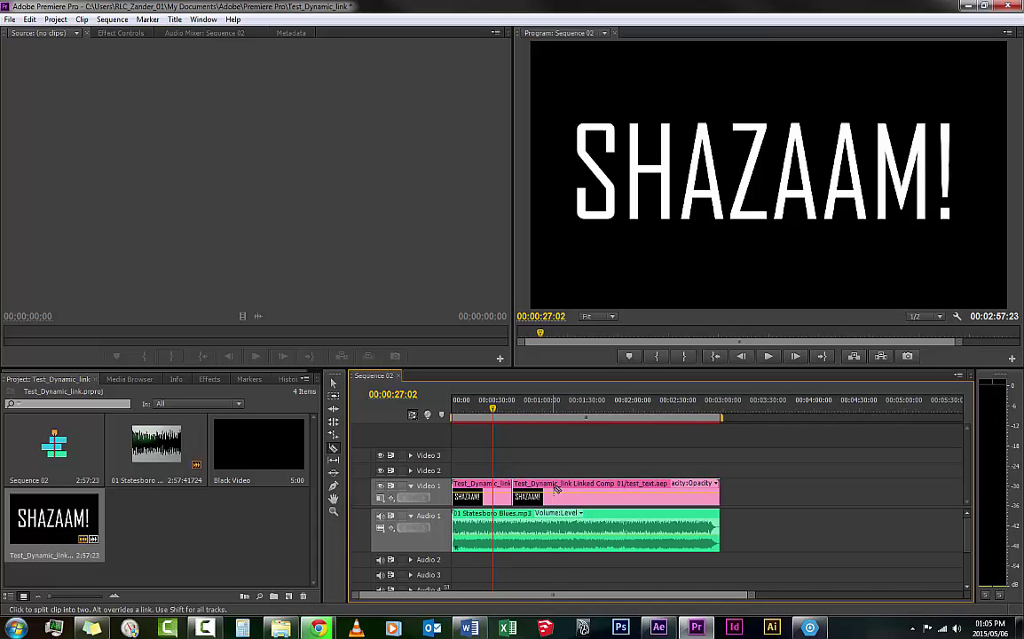
click(554, 491)
click(617, 489)
Step: Delete the second and third clip pieces and slide the last piece left to close the gap
key(v)
click(568, 493)
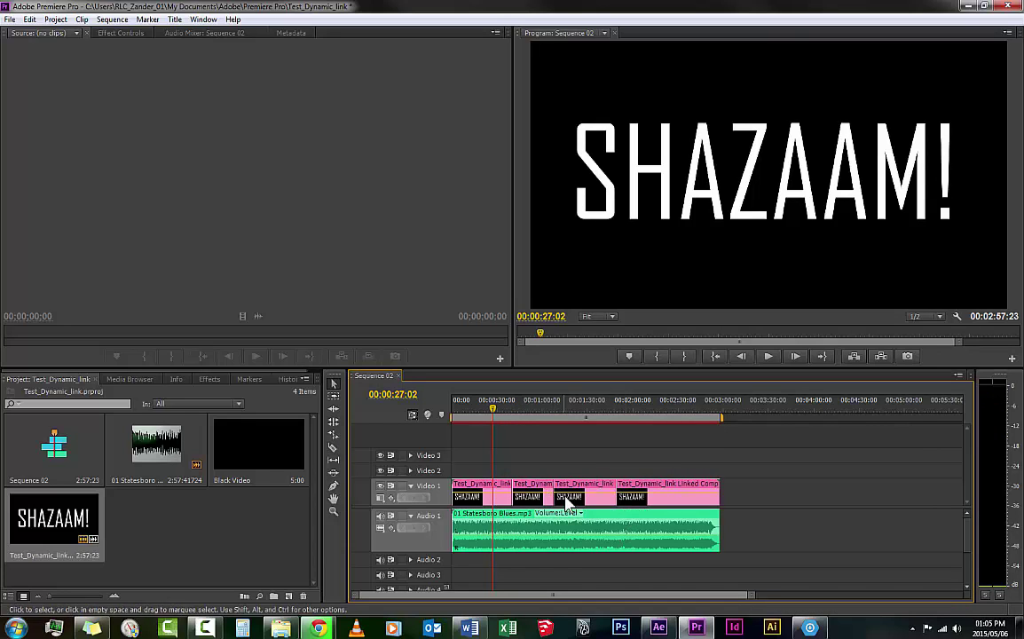
key(Delete)
click(527, 497)
key(Delete)
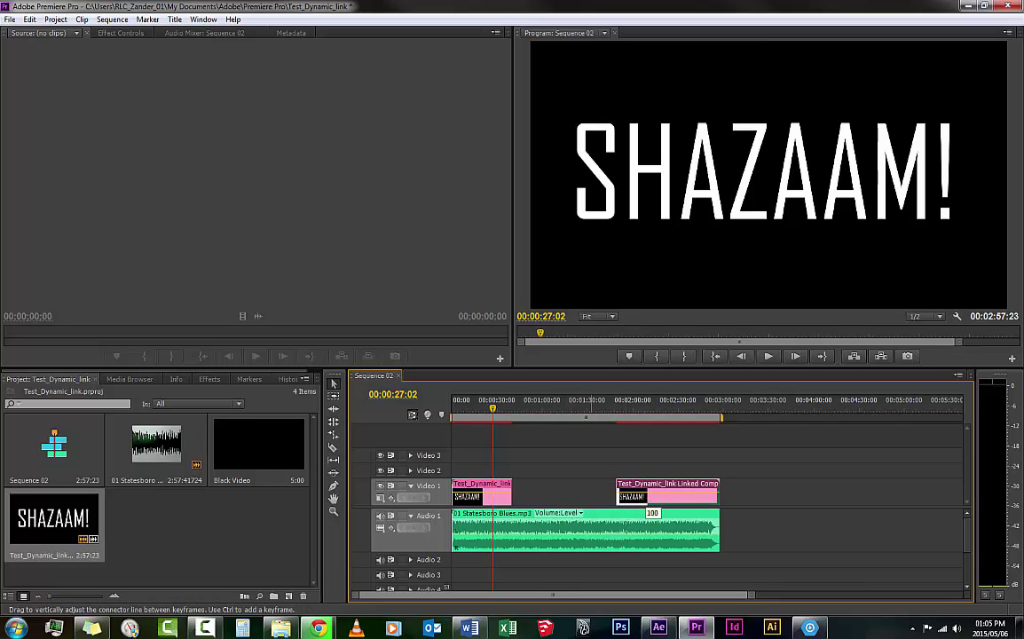
drag(618, 493, 515, 493)
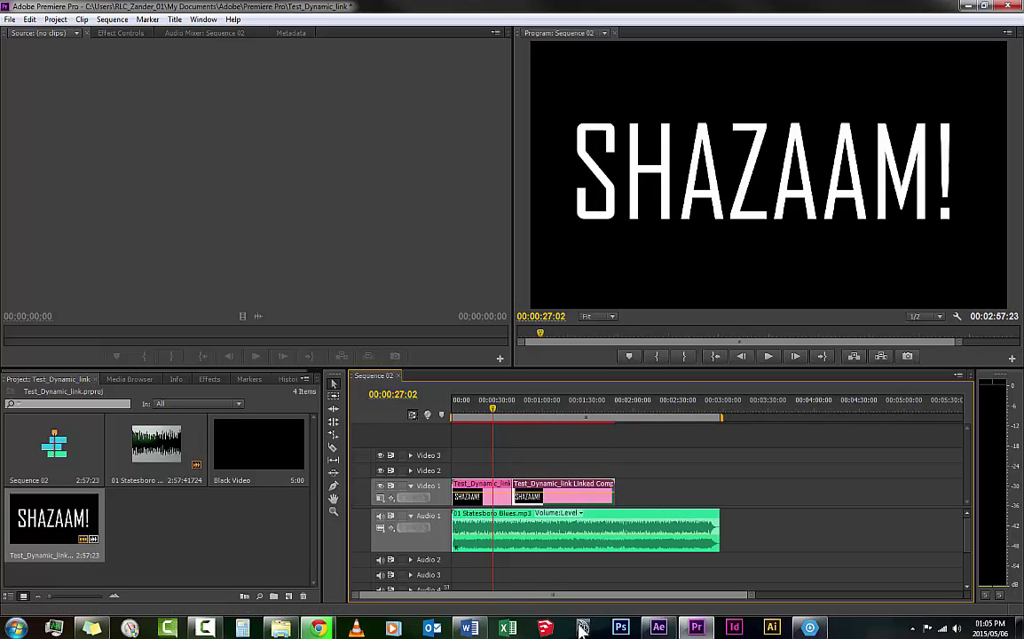
Step: Trim the SHAZAAM! layer's out-point back to 0:01:12:07 in After Effects
click(659, 629)
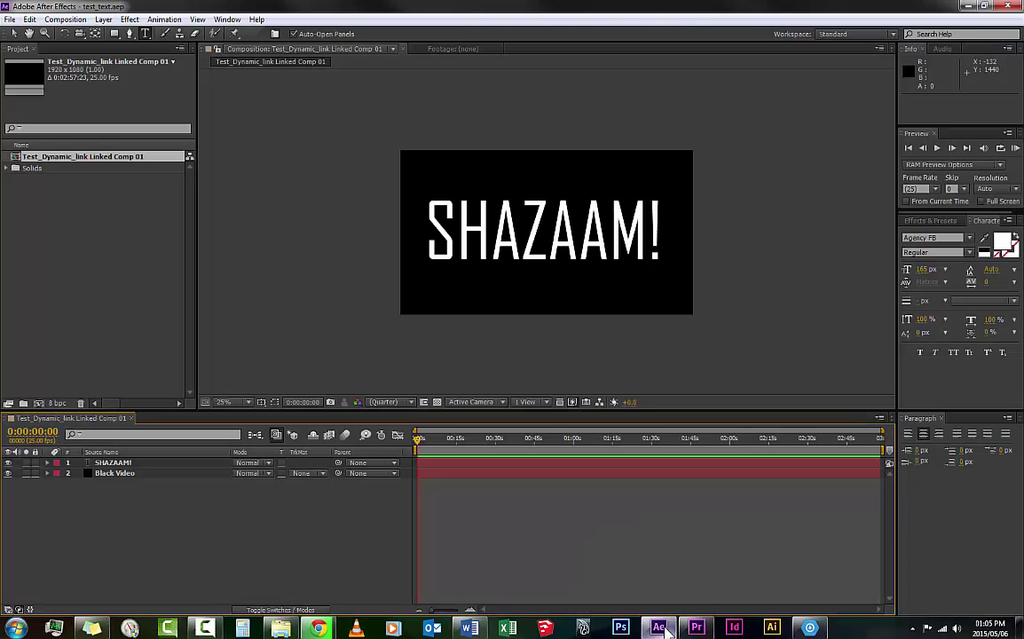
drag(436, 449, 538, 448)
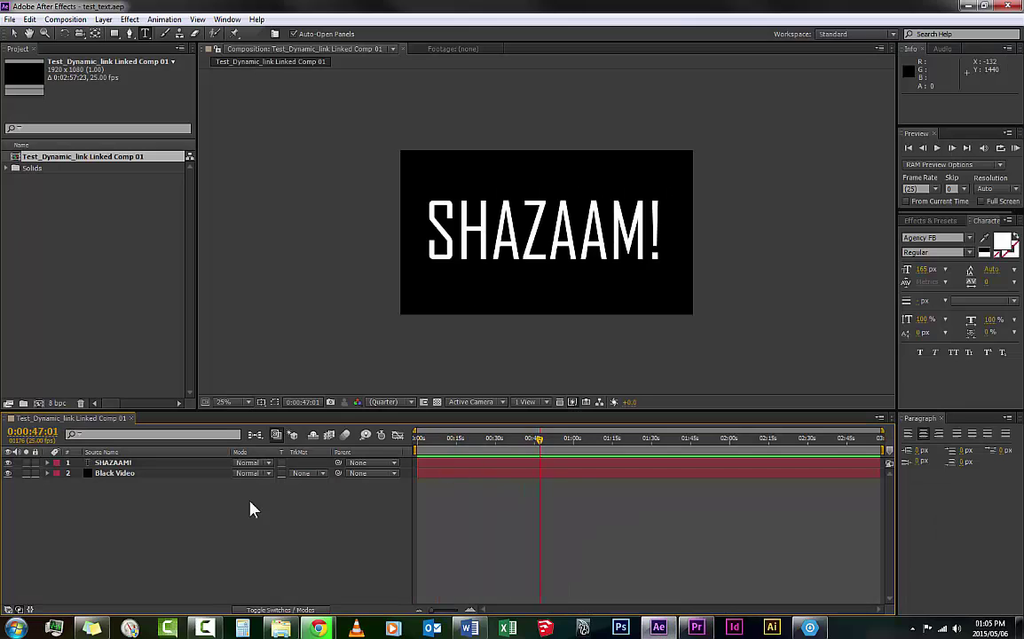
drag(881, 462, 633, 454)
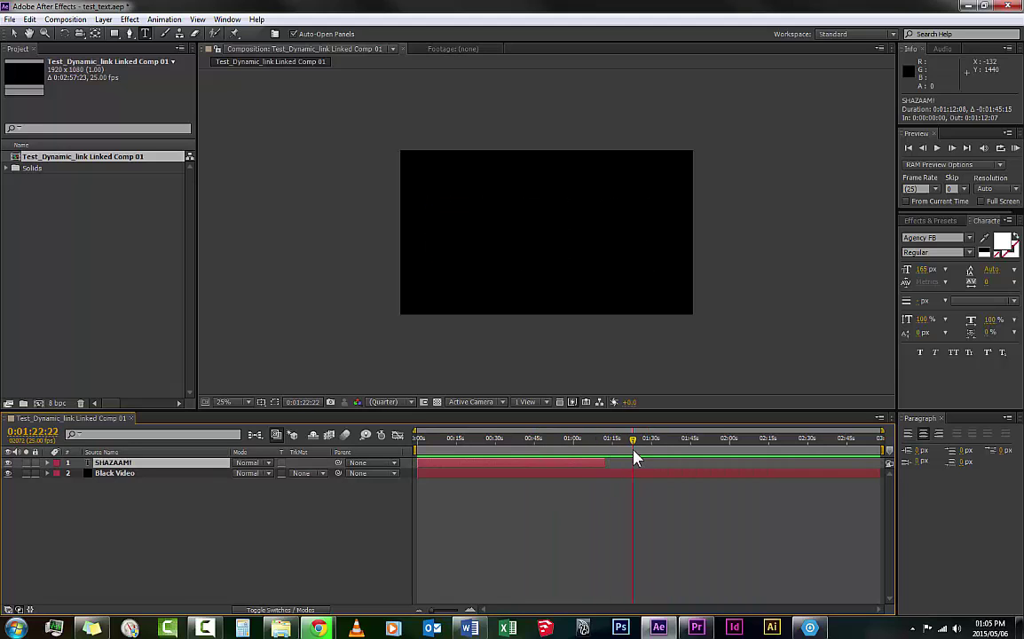
click(706, 630)
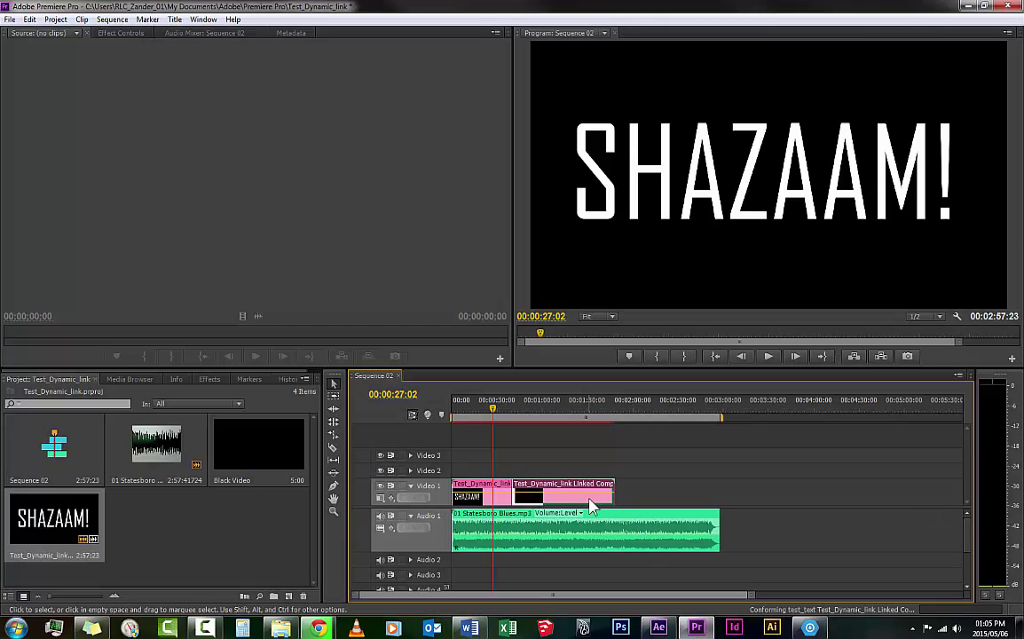
Step: Extend the Video 1 comp clip to the song's end and check where the title ends
drag(512, 490, 718, 490)
click(573, 410)
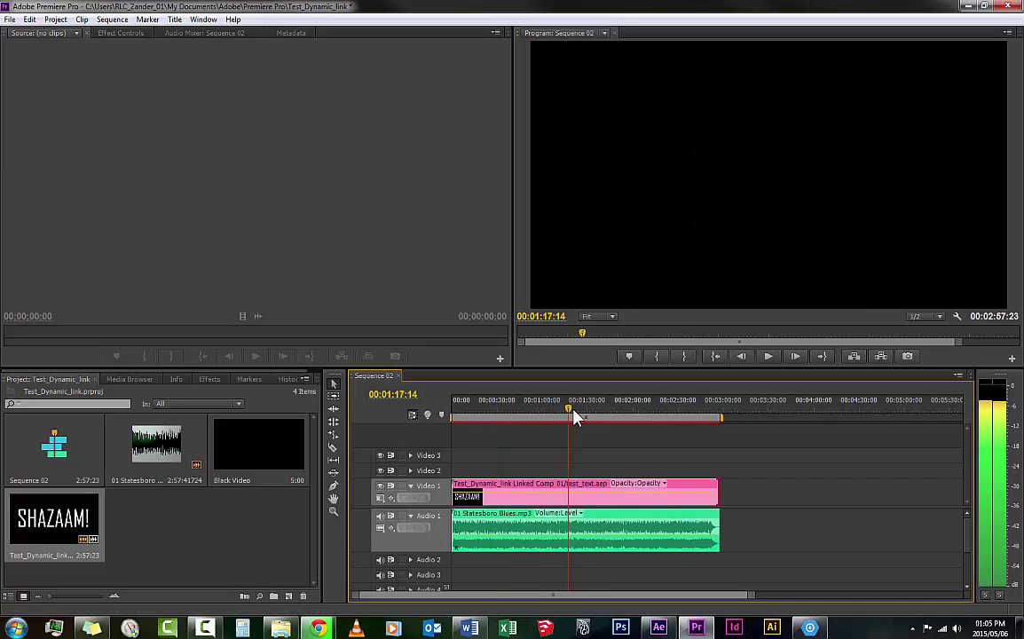
mouse_move(573, 415)
mouse_down()
mouse_move(583, 414)
mouse_move(493, 420)
mouse_move(559, 421)
mouse_up()
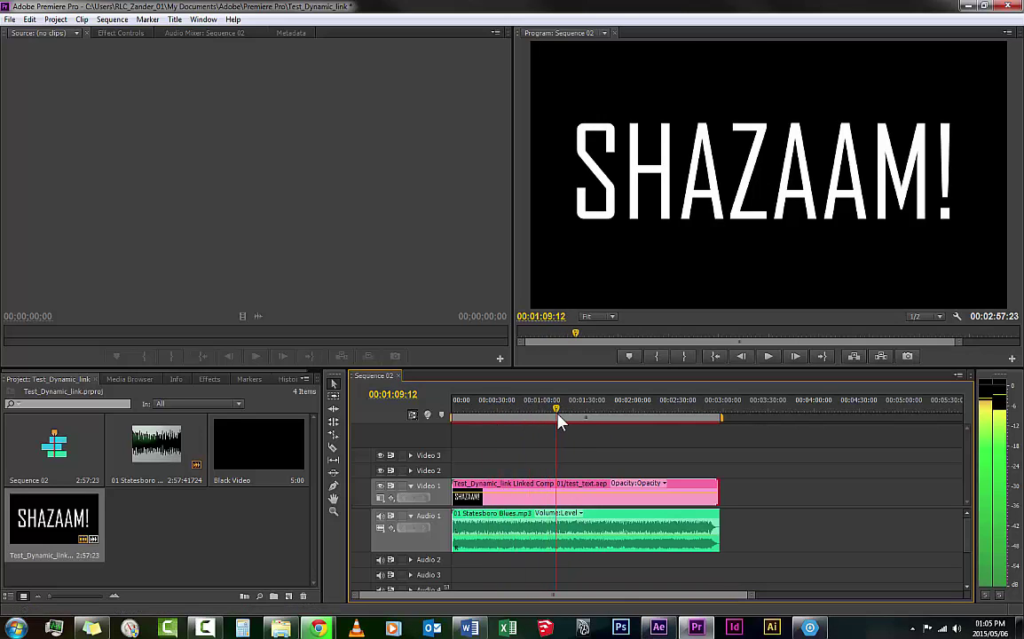
double_click(499, 490)
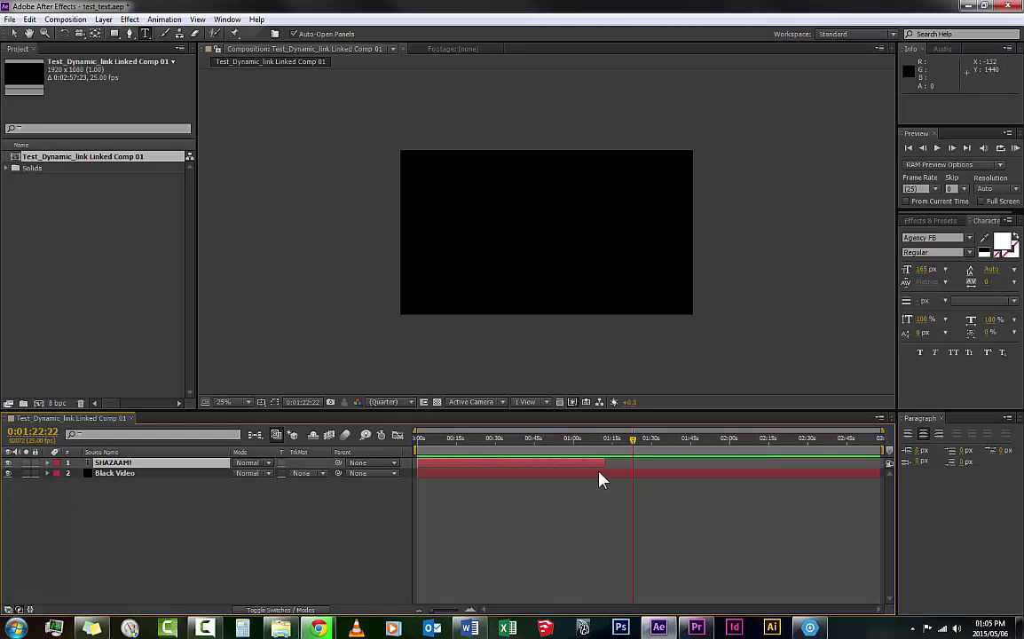
Step: Stretch the SHAZAAM! layer to the comp end (0:02:57:23) and set current time to 0:00:02:03
drag(601, 463, 870, 463)
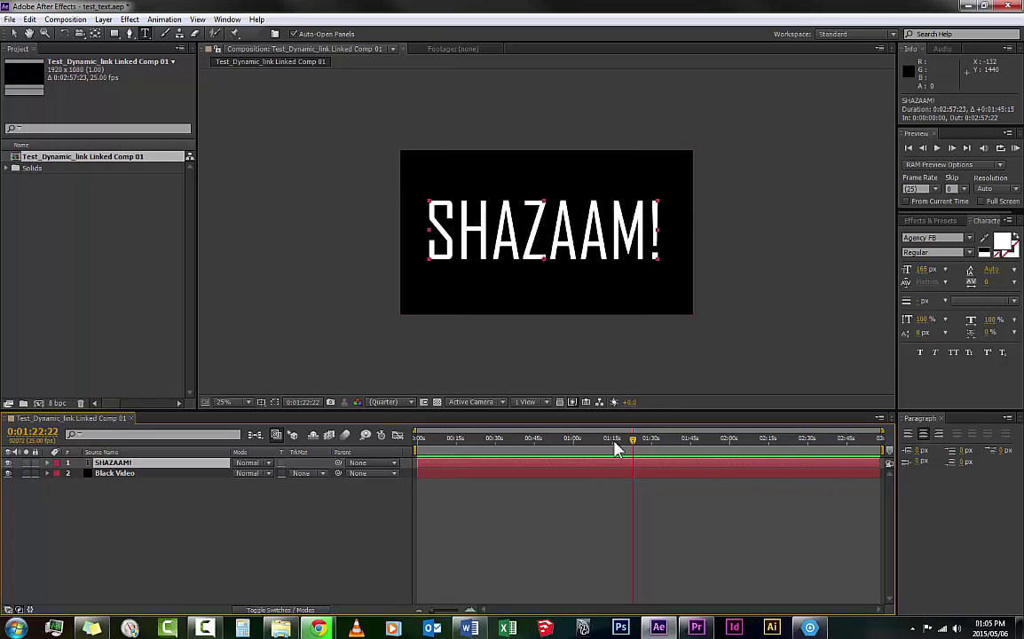
drag(617, 446, 529, 446)
drag(433, 454, 423, 457)
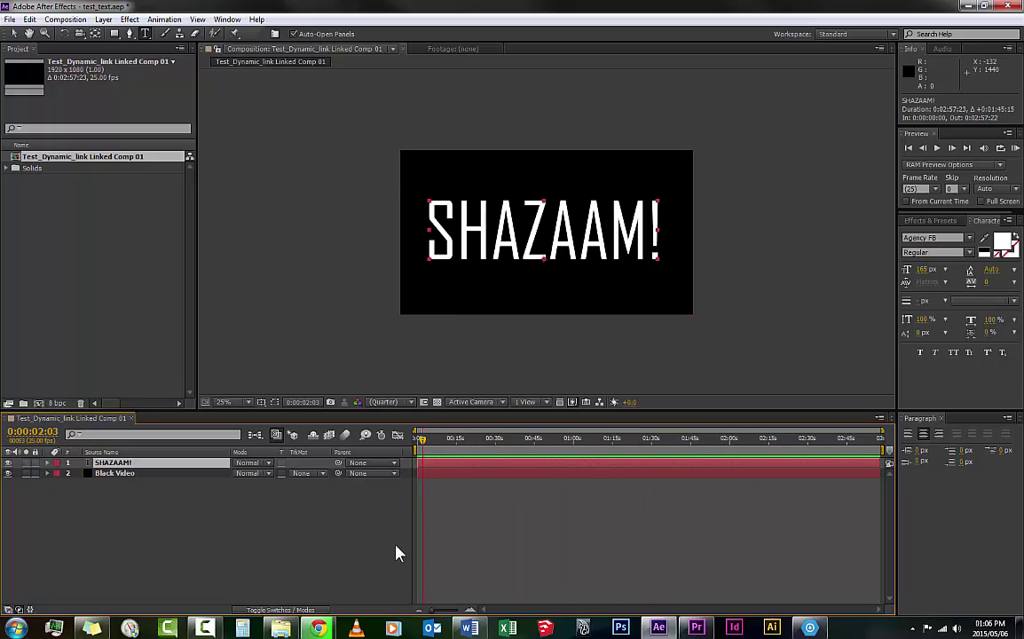
click(211, 532)
Step: Apply the CC Bend It distort effect to the SHAZAAM! layer
key(ctrl+Down)
click(931, 220)
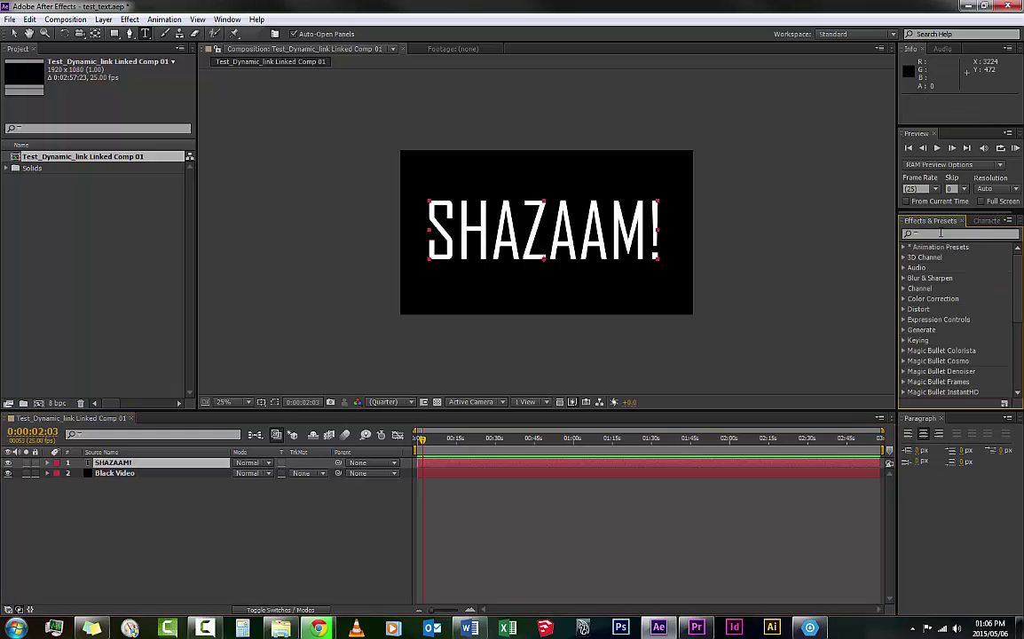
click(941, 233)
click(903, 309)
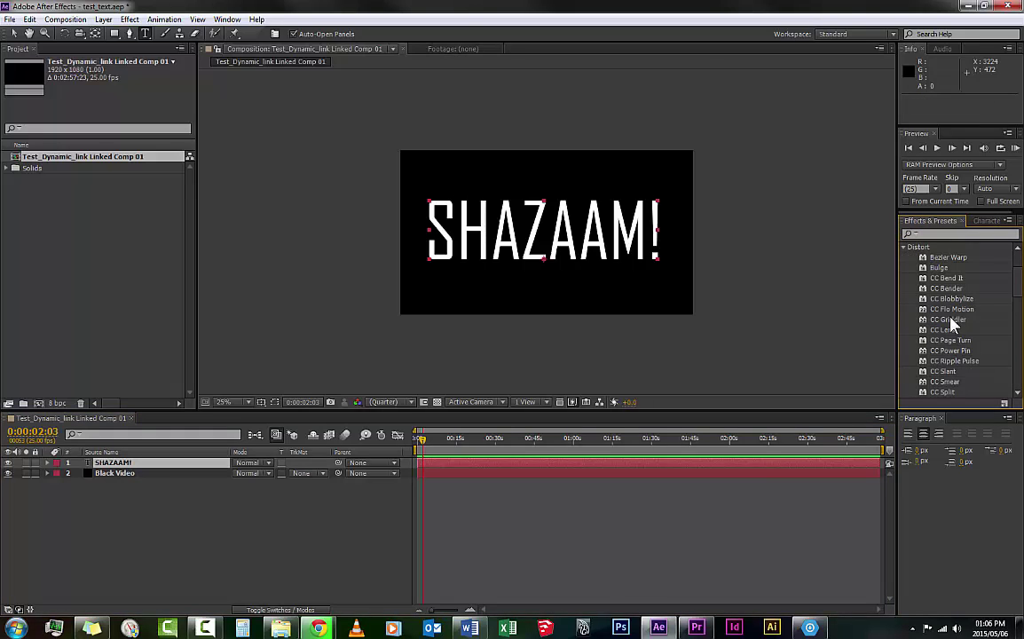
click(947, 279)
drag(610, 455, 588, 465)
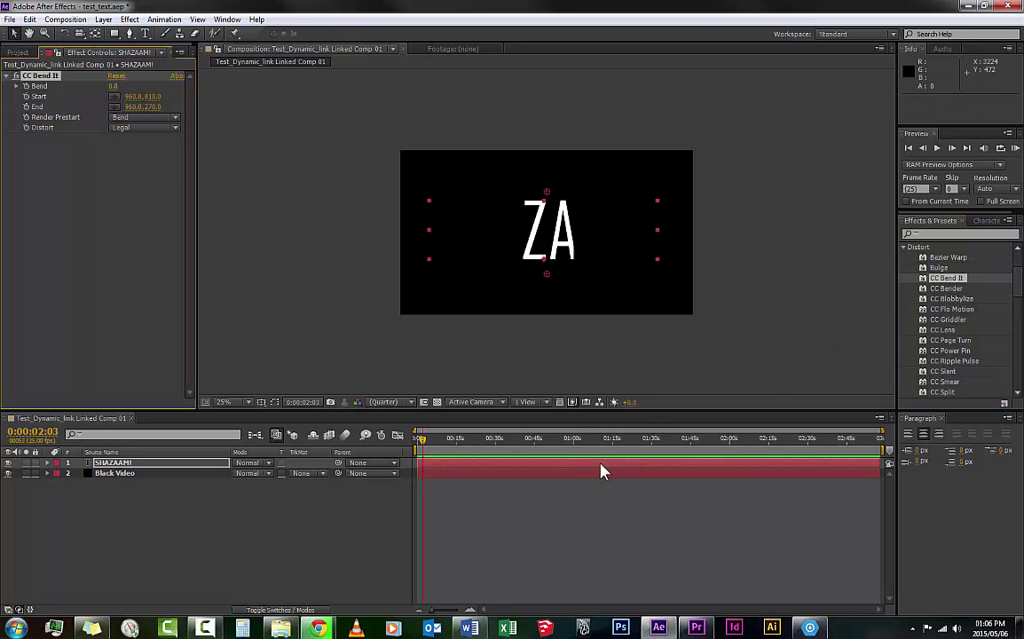
Step: Set CC Bend It's Bend amount to -14
scroll(578, 258, up, 2)
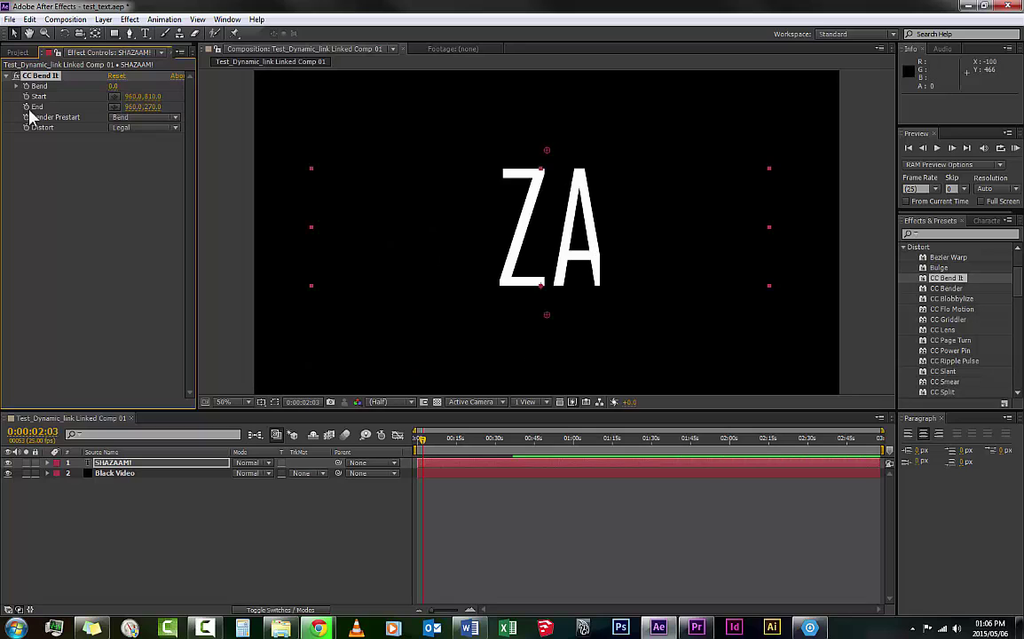
mouse_move(112, 86)
mouse_down()
mouse_move(103, 79)
mouse_move(114, 92)
mouse_up()
key(ctrl+z)
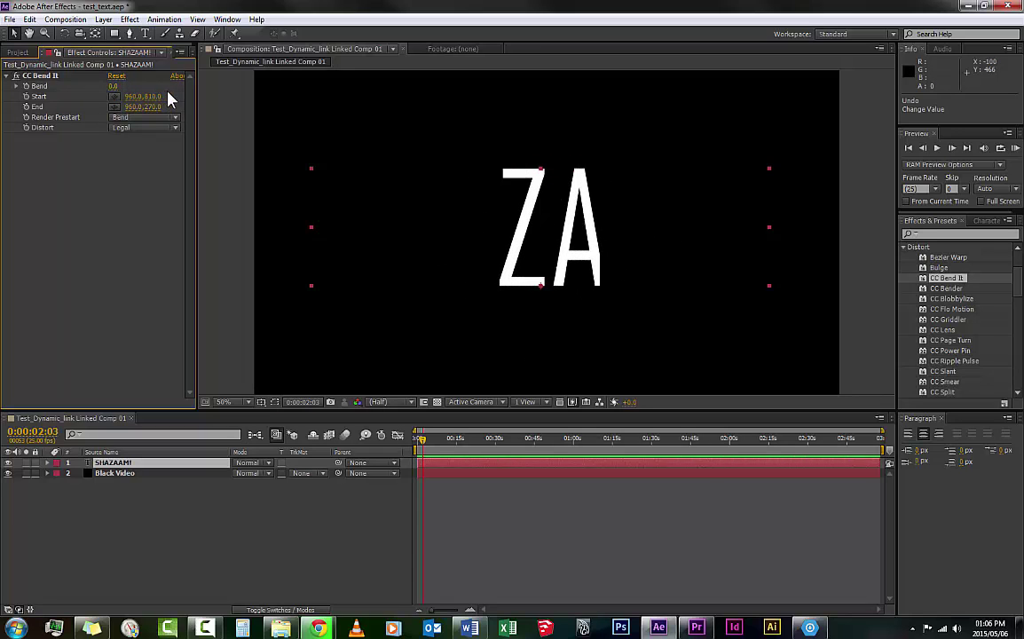
drag(112, 86, 113, 86)
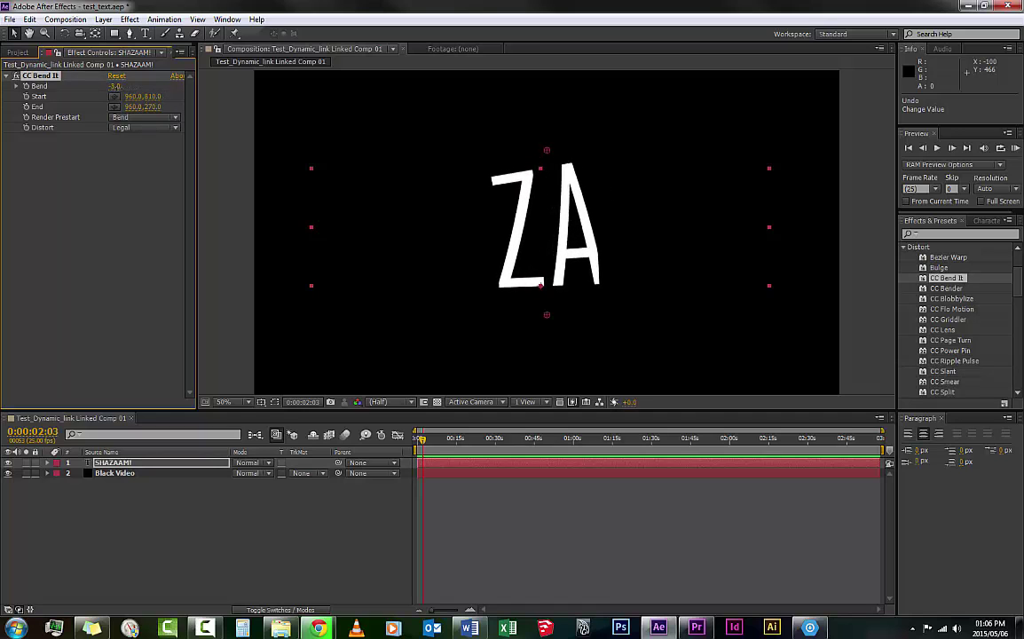
click(134, 473)
click(133, 462)
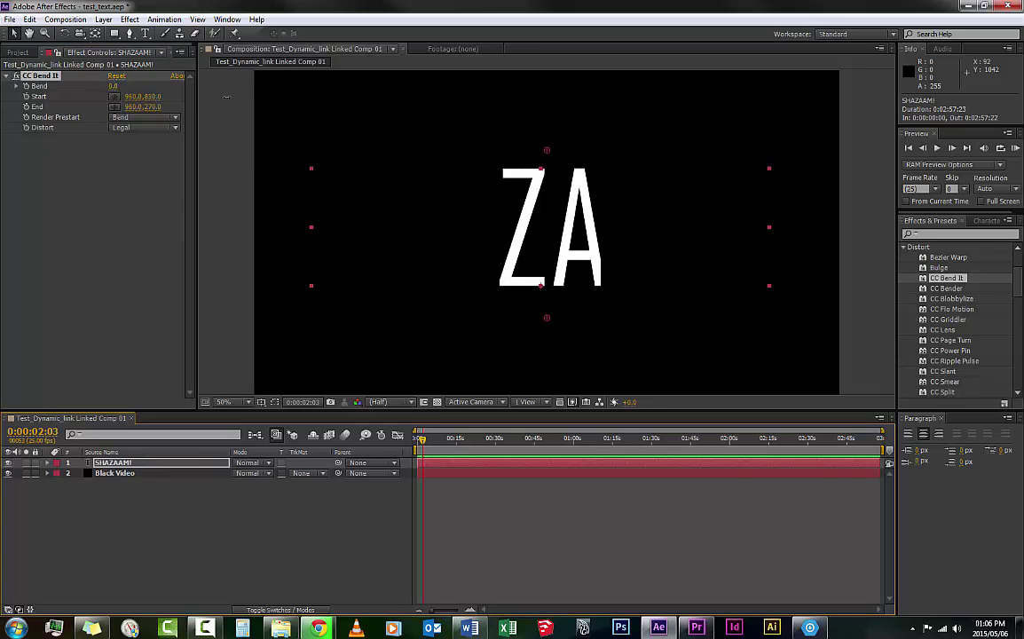
Step: Experiment with CC Bend It's Start and End points to reshape the title
drag(155, 98, 644, 122)
key(ctrl+z)
drag(133, 97, 604, 155)
key(ctrl+z)
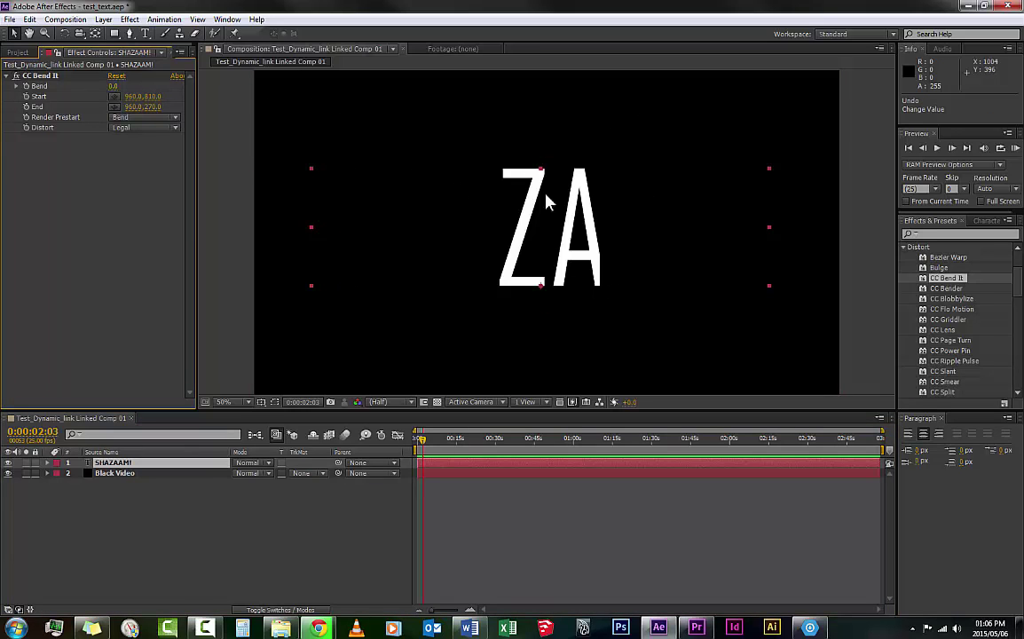
click(73, 80)
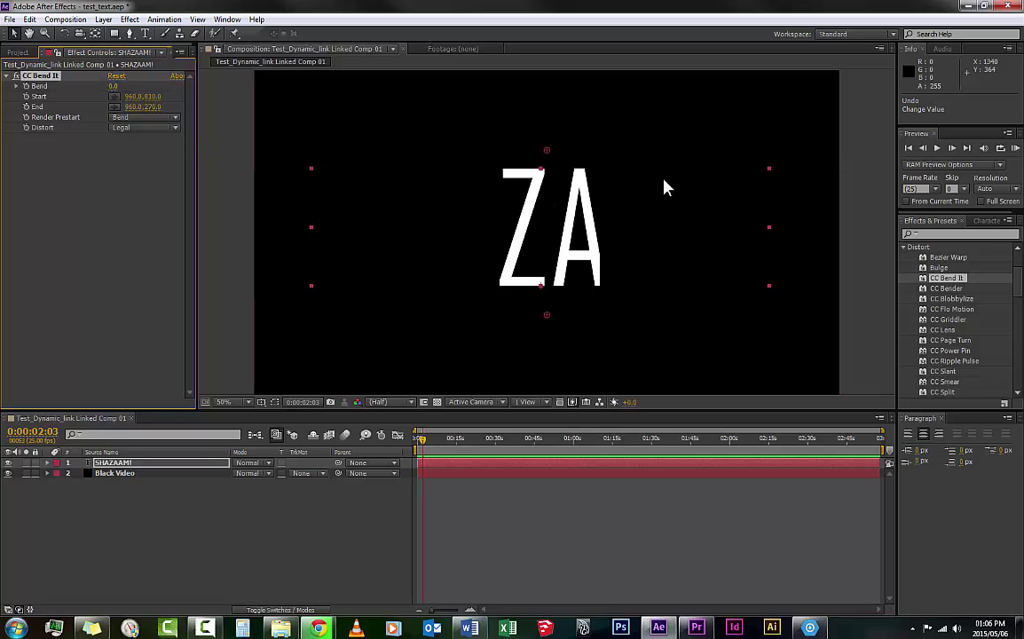
drag(547, 155, 544, 71)
mouse_move(546, 314)
mouse_down()
mouse_move(555, 322)
mouse_move(544, 411)
mouse_up()
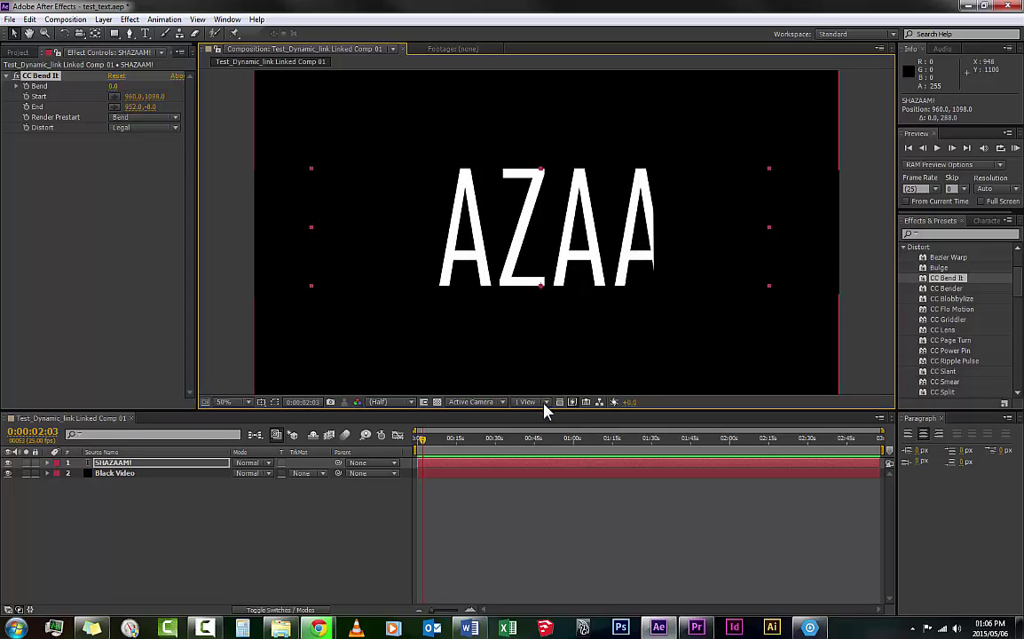
Step: Delete CC Bend It and apply CC Bender to the SHAZAAM! layer
click(41, 76)
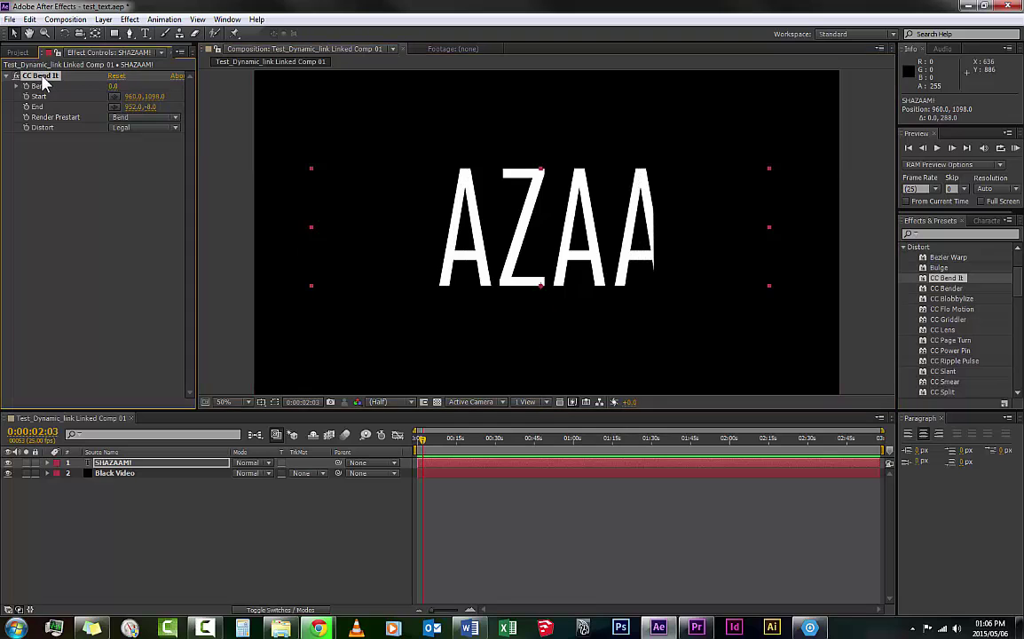
key(Delete)
drag(956, 295, 153, 470)
mouse_move(113, 86)
mouse_down()
mouse_move(142, 87)
mouse_move(88, 87)
mouse_move(114, 92)
mouse_up()
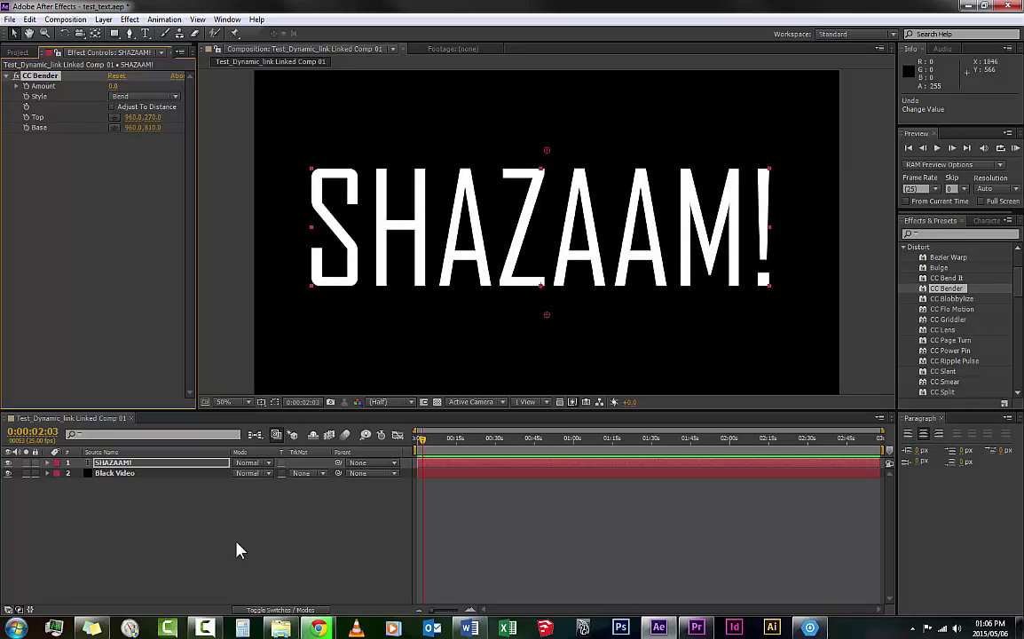
click(113, 463)
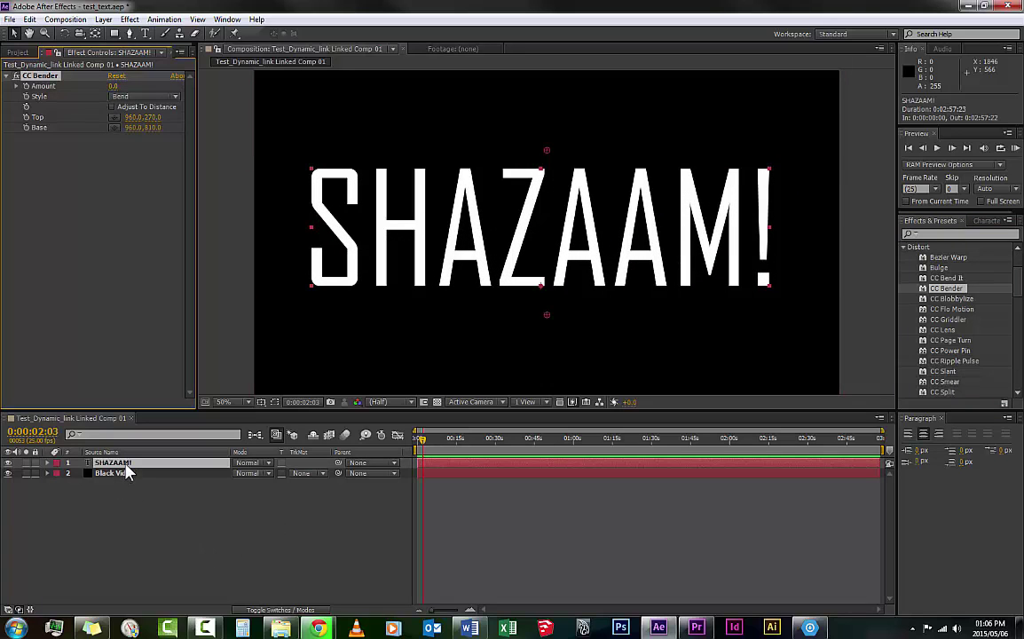
click(46, 77)
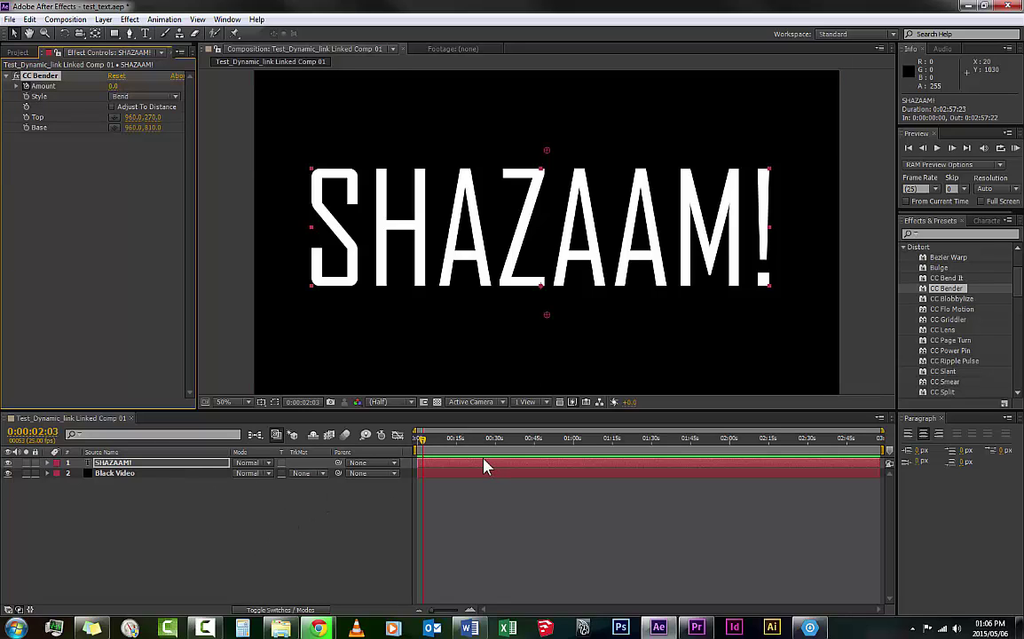
click(148, 467)
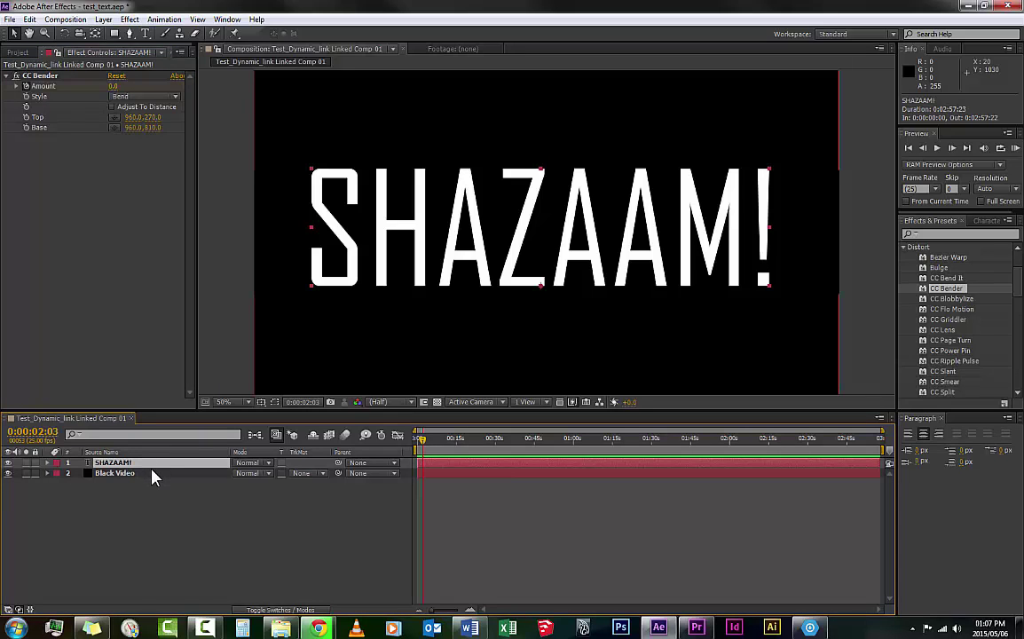
Step: Set CC Bender's Amount to 1.0 at frame 0 and add an expression to Amount
key(u)
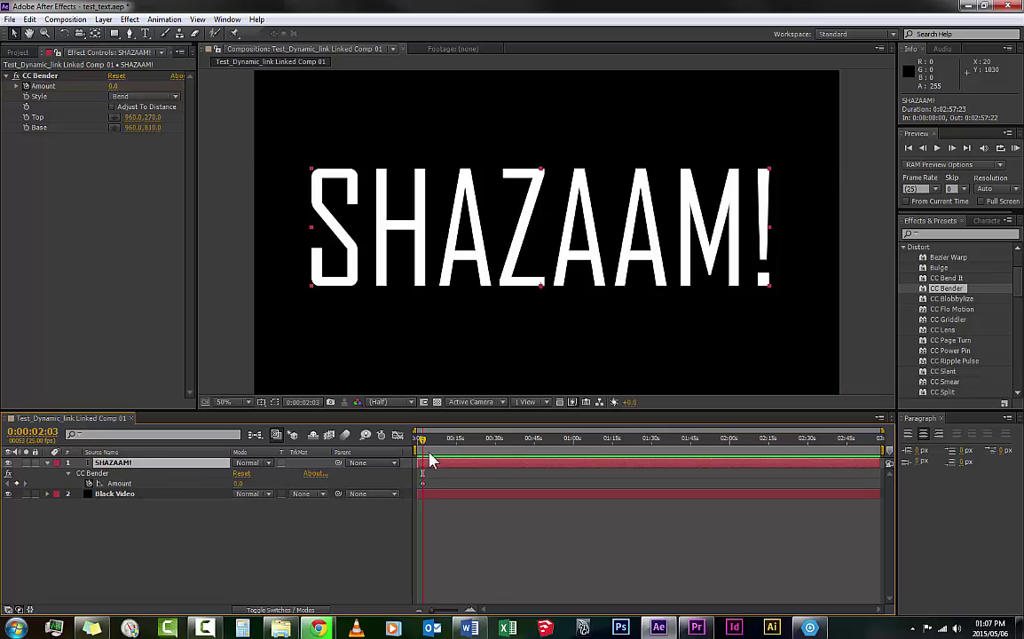
mouse_move(424, 438)
mouse_down()
mouse_move(453, 439)
mouse_move(427, 438)
mouse_up()
click(418, 483)
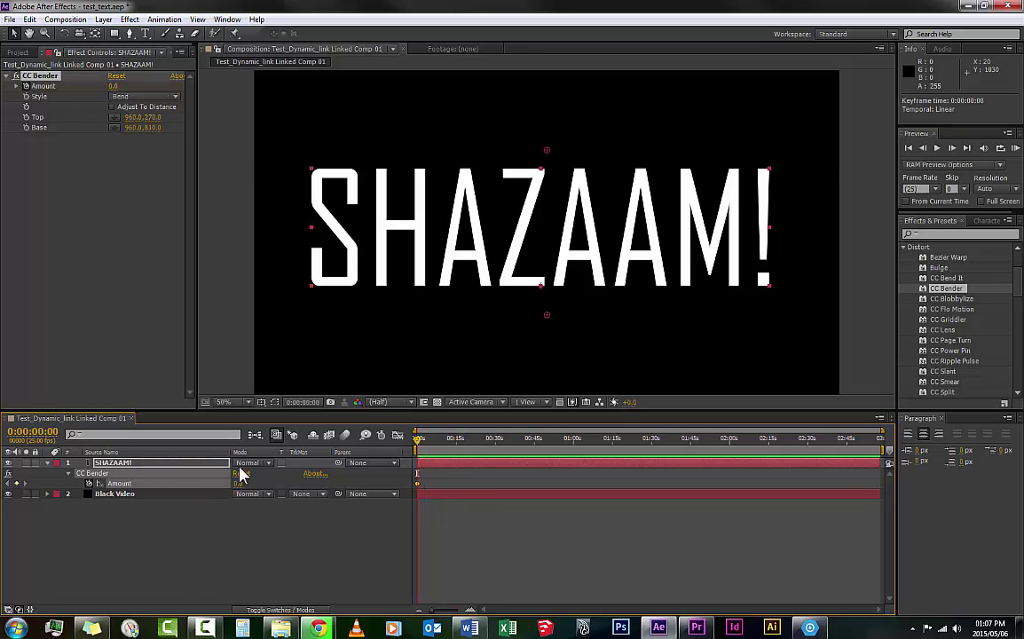
key(Home)
mouse_move(237, 483)
mouse_down()
mouse_move(284, 482)
mouse_move(234, 483)
mouse_up()
drag(113, 86, 155, 151)
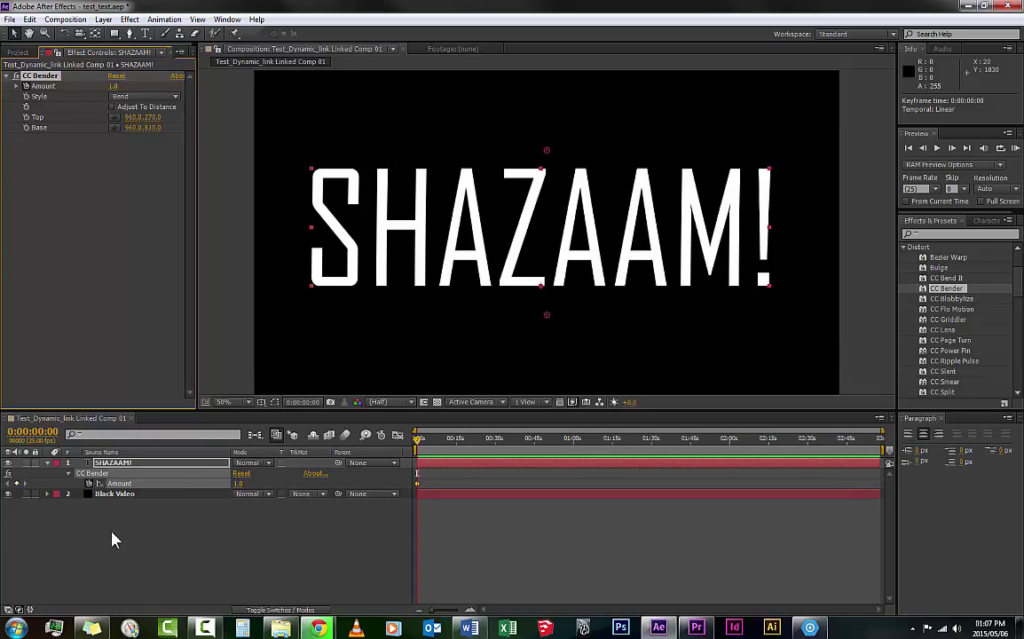
alt+click(89, 484)
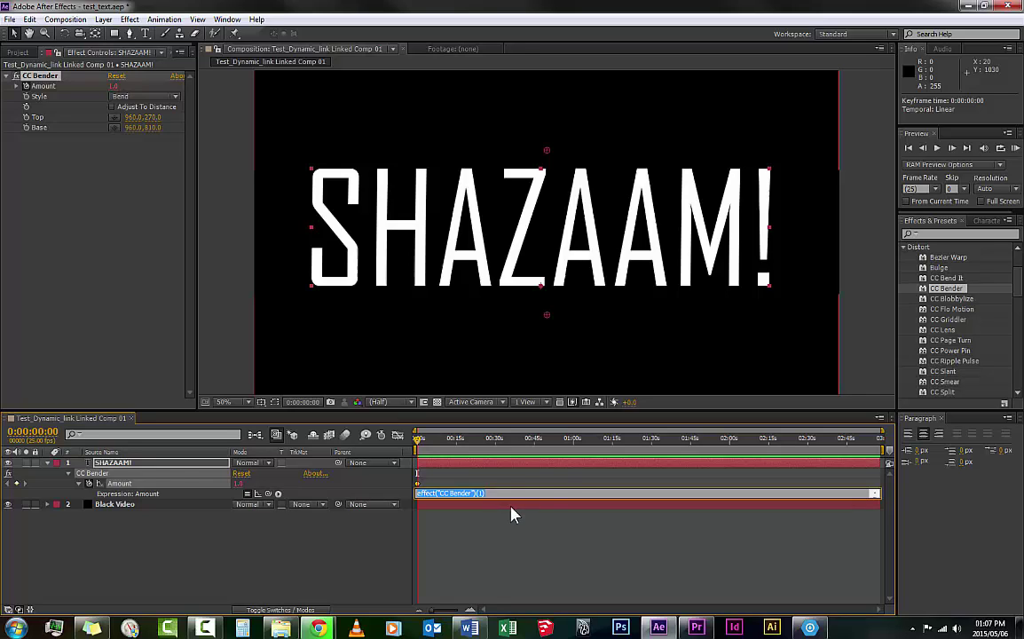
click(488, 531)
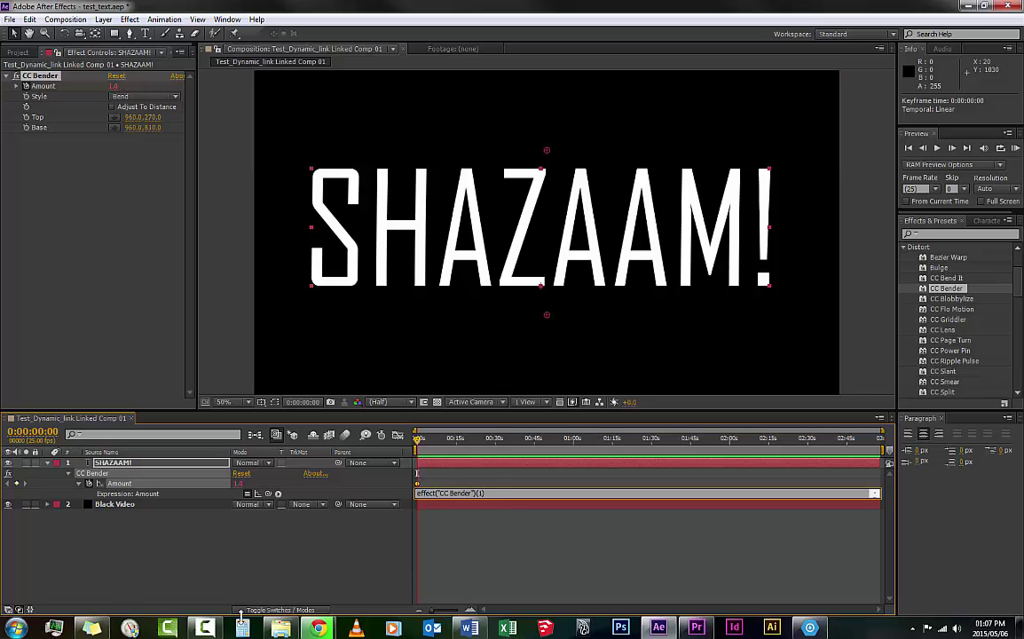
Step: Create an enlarged sticky note containing loopOut(type="cycle") and select all its text
click(93, 629)
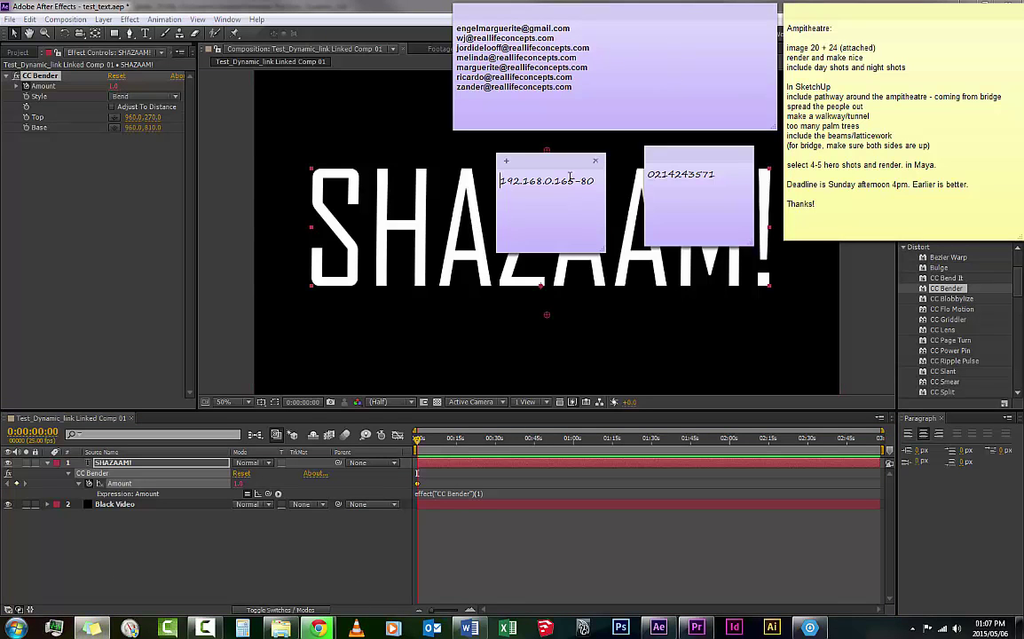
click(506, 161)
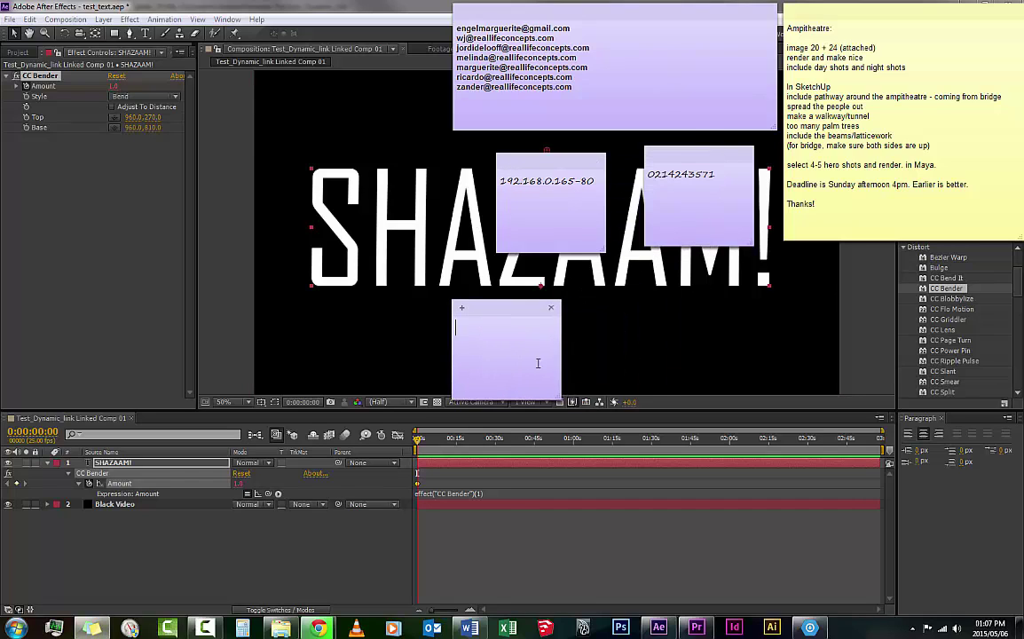
drag(561, 401, 754, 494)
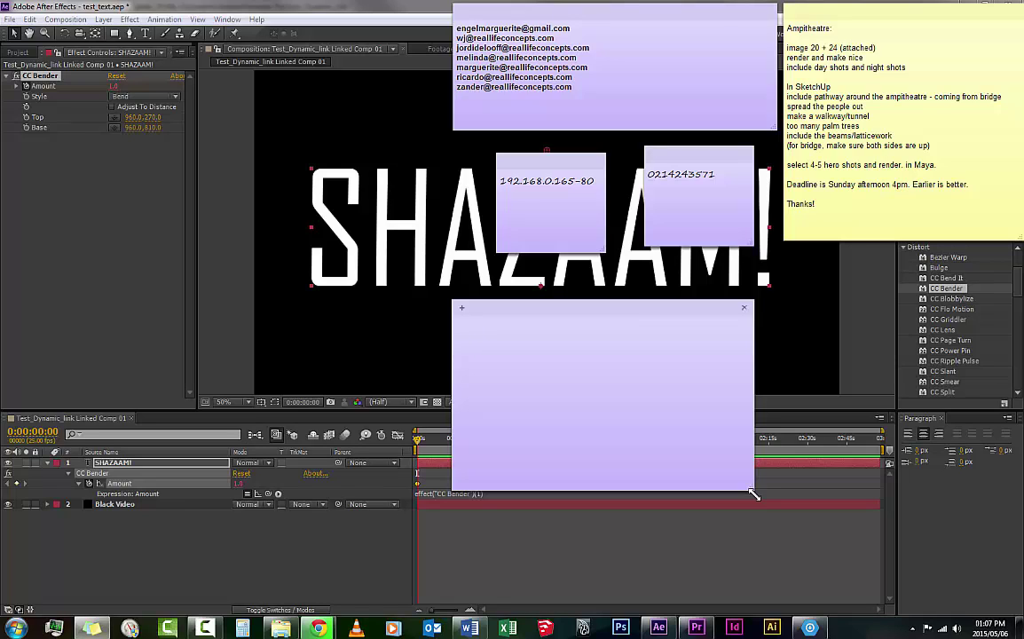
text(oopOut()
text(type=)
text(cycle)
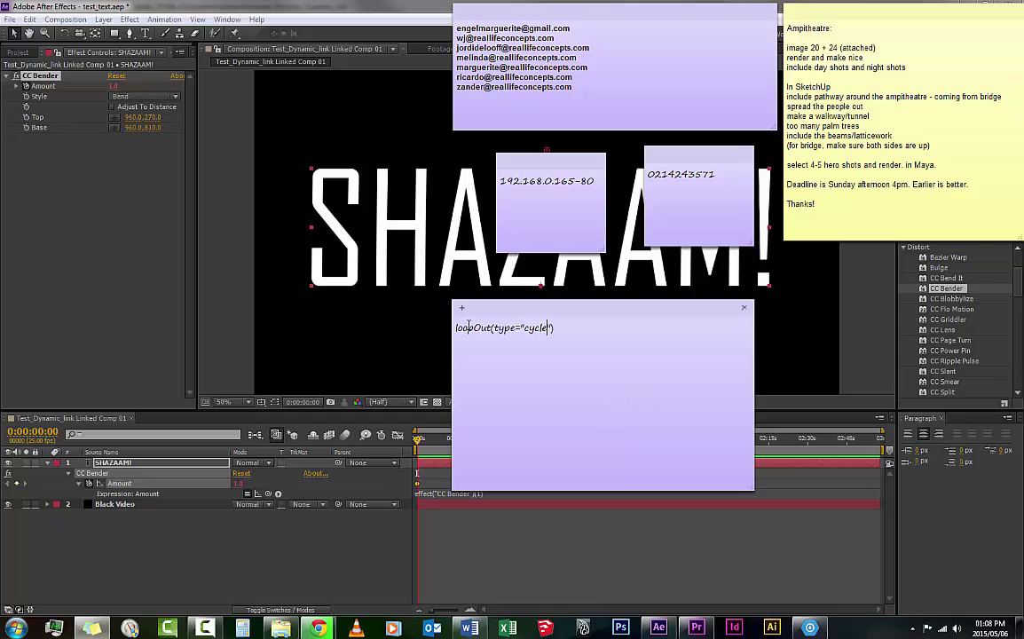
key(ctrl+a)
key(ctrl+c)
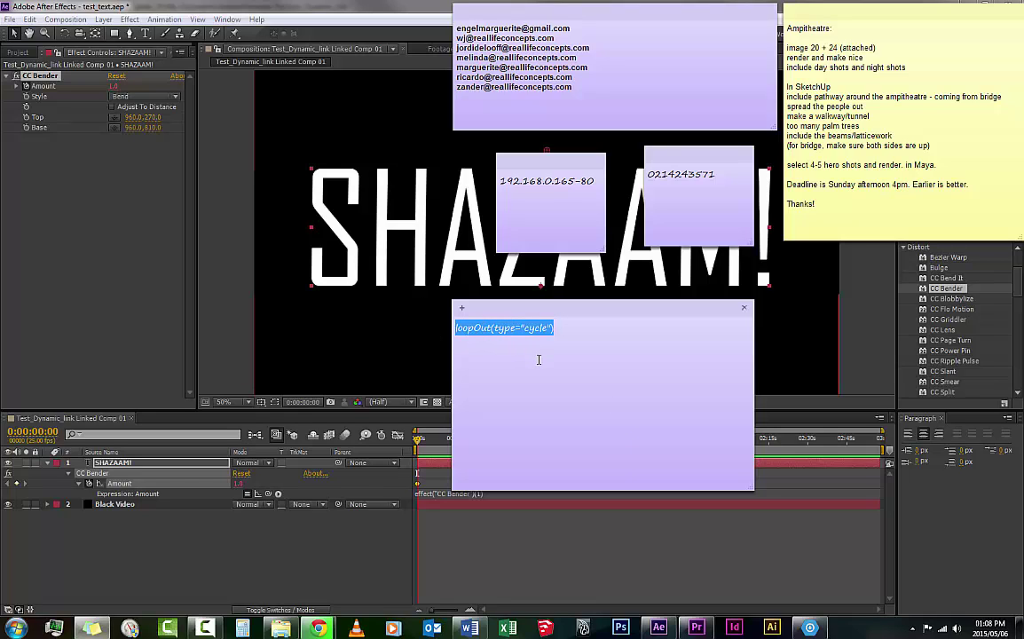
Step: Paste loopOut(type="cycle") over the Amount expression and scrub to preview the looping bend
click(76, 609)
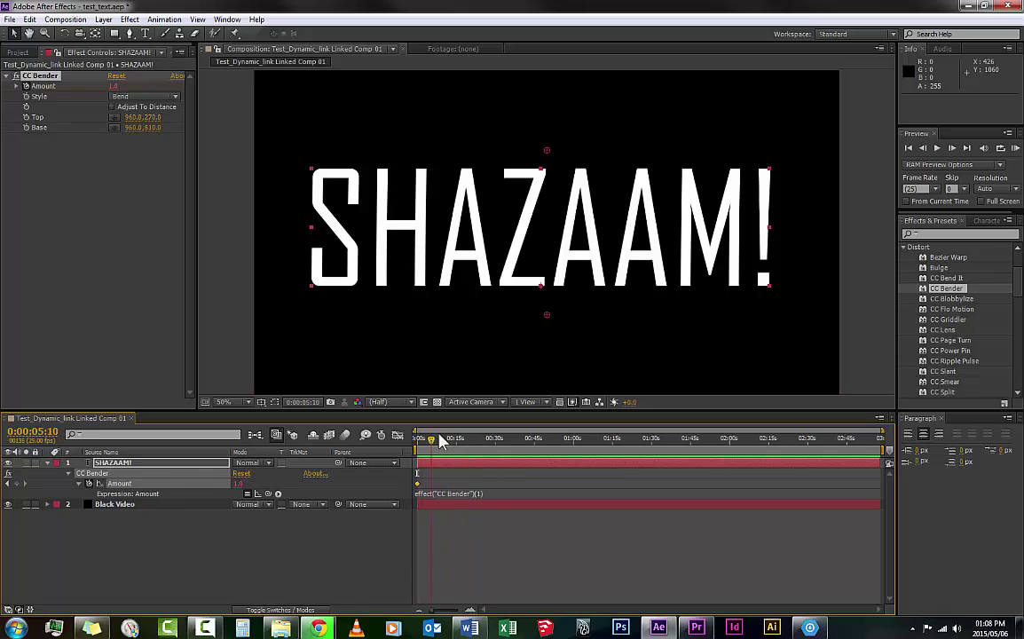
click(424, 495)
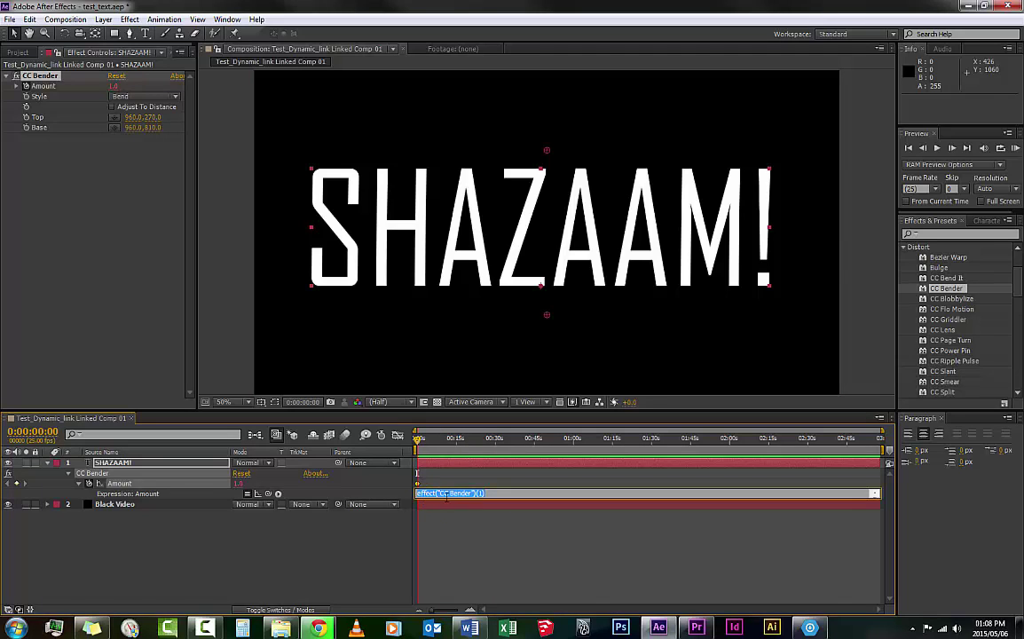
key(ctrl+v)
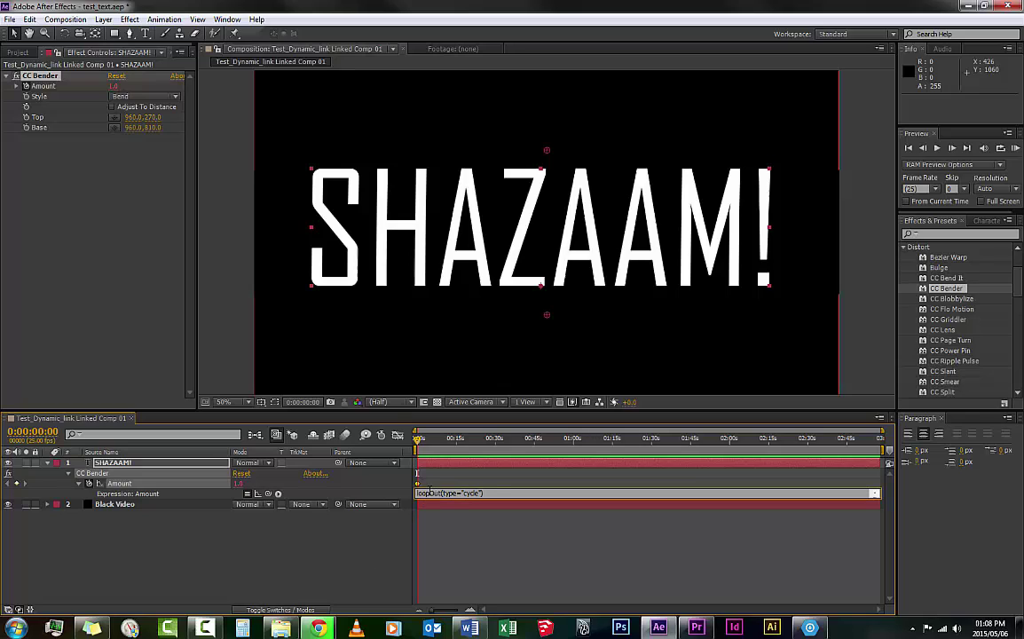
drag(417, 493, 484, 494)
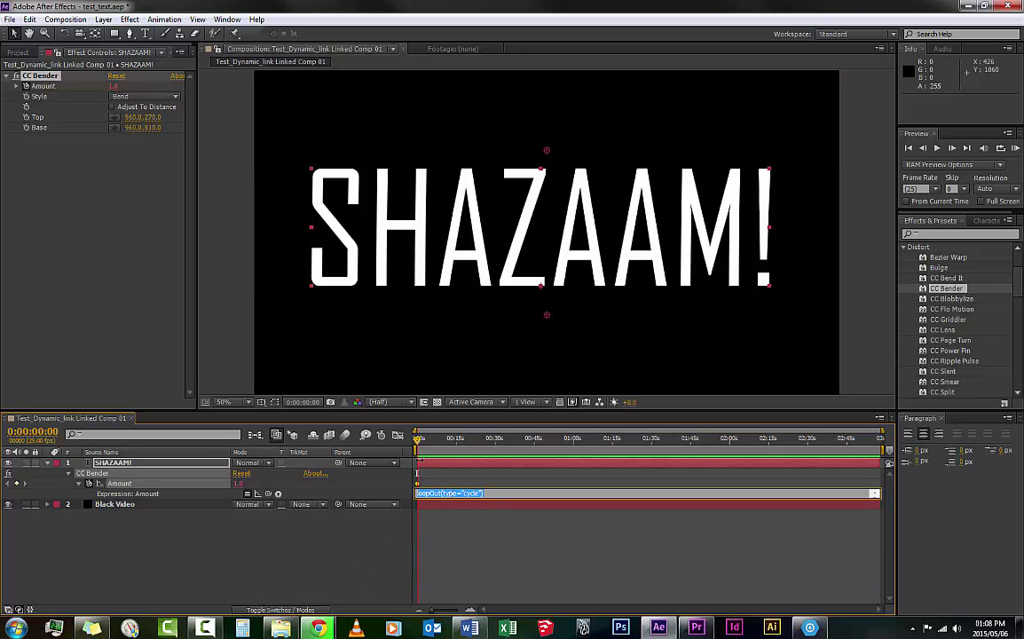
click(419, 441)
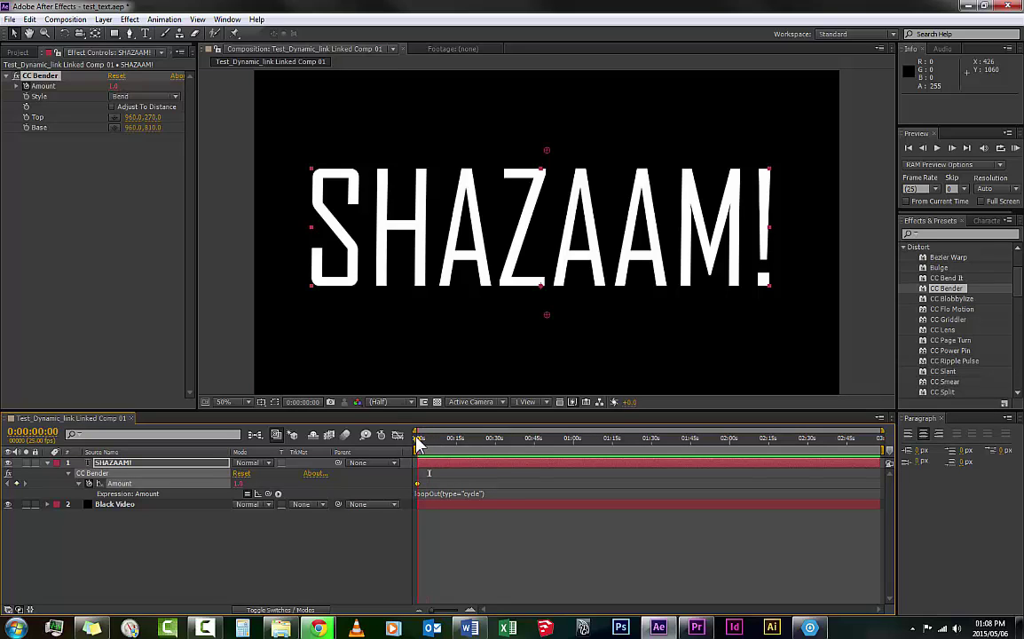
mouse_move(419, 444)
mouse_down()
mouse_move(437, 444)
mouse_move(414, 447)
mouse_up()
Step: Keyframe CC Bender Amount at 31 around 0:00:07:18 and -31 at the composition start
click(239, 484)
text(0)
key(Return)
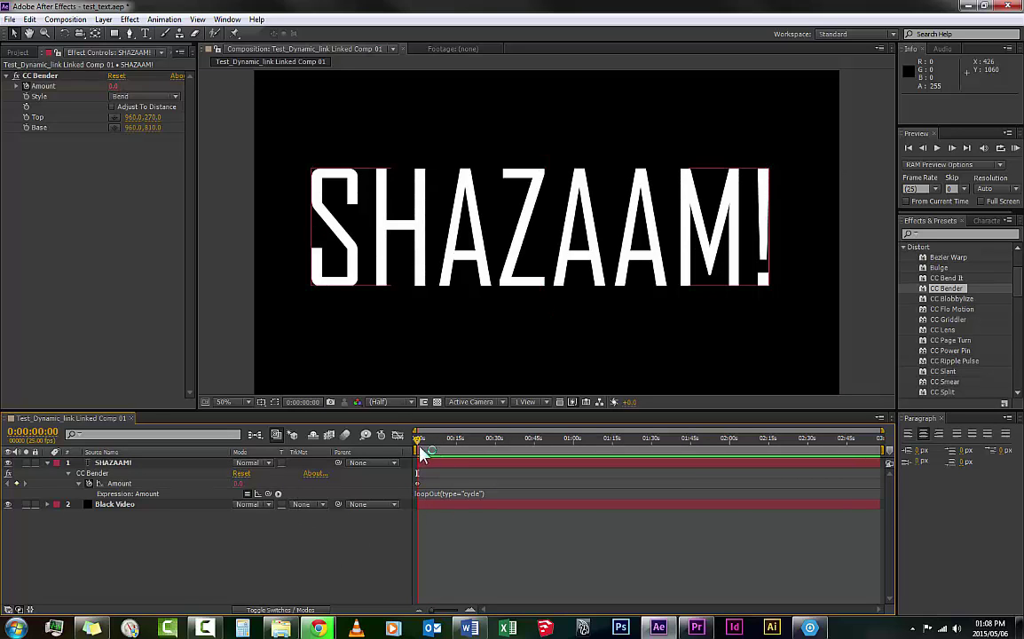
key(space)
drag(238, 483, 265, 483)
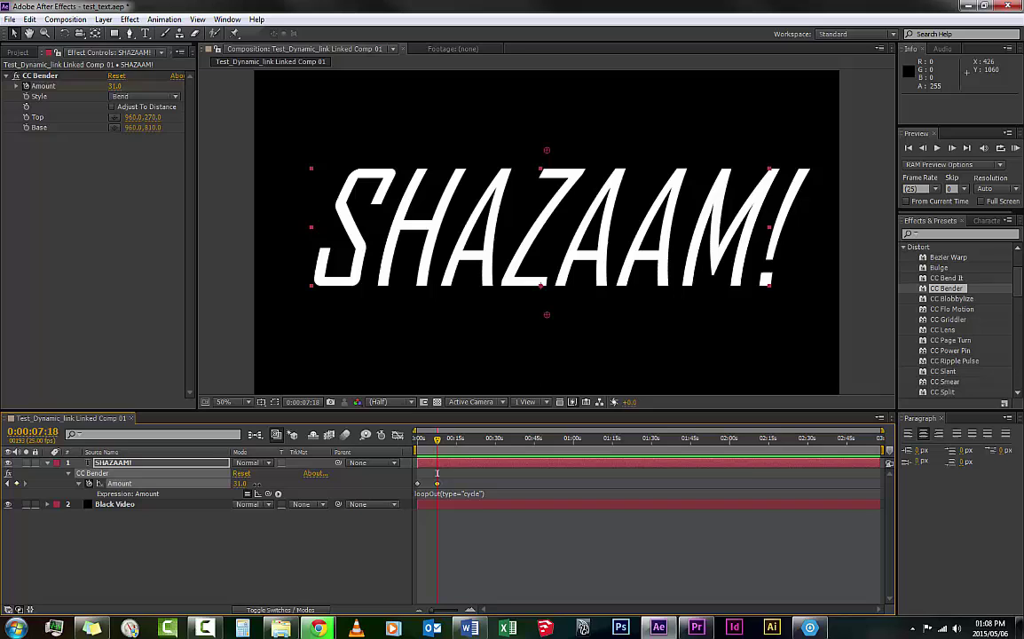
click(243, 484)
key(Return)
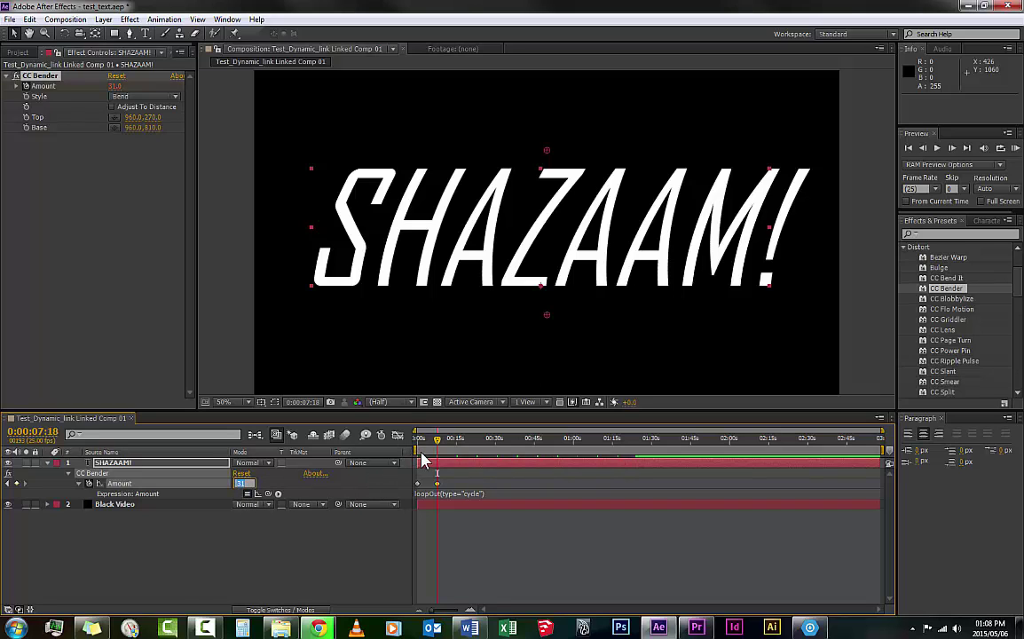
key(Home)
click(239, 485)
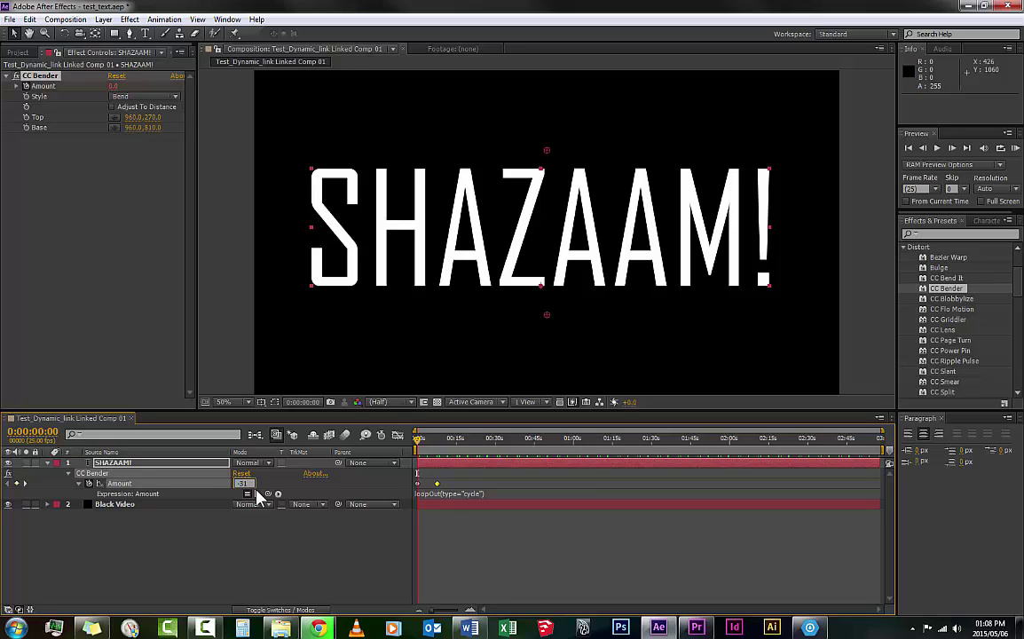
key(Return)
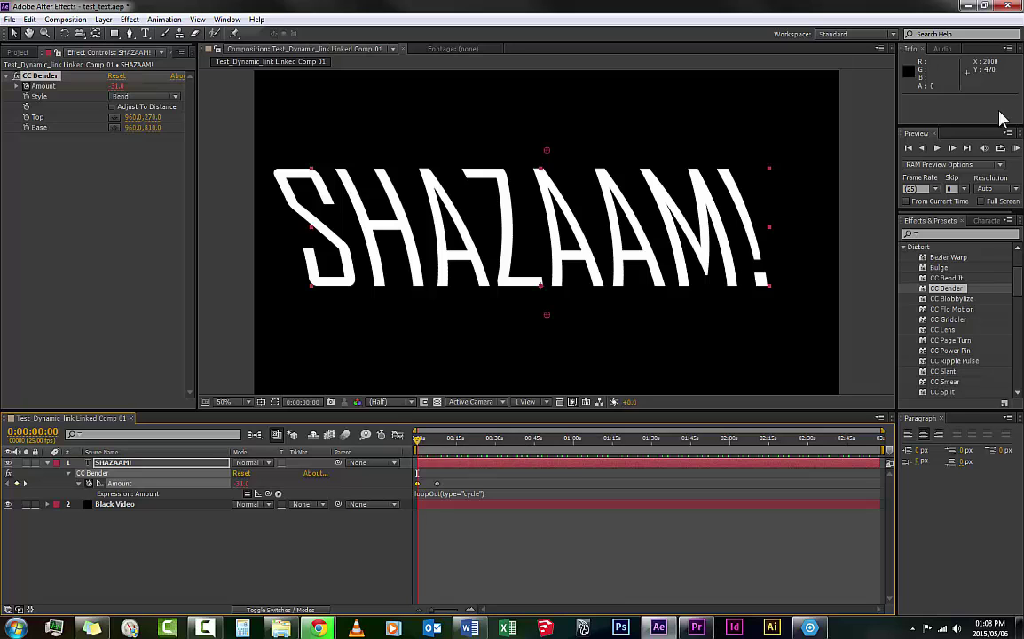
Step: Preview the bend, then pull the 31 Amount keyframe earlier toward 0:00:02:03
click(937, 149)
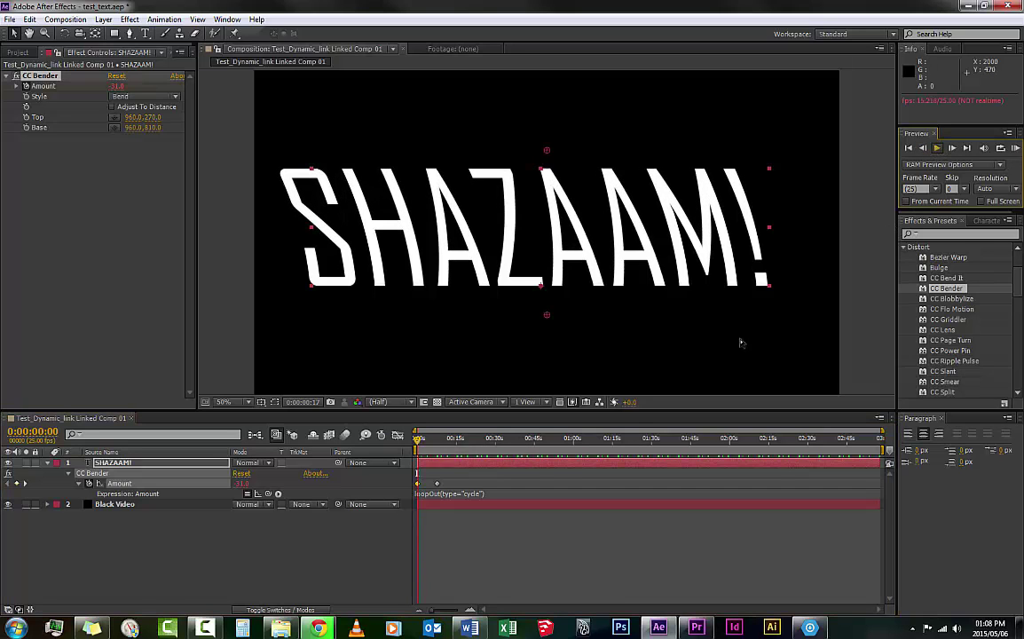
key(space)
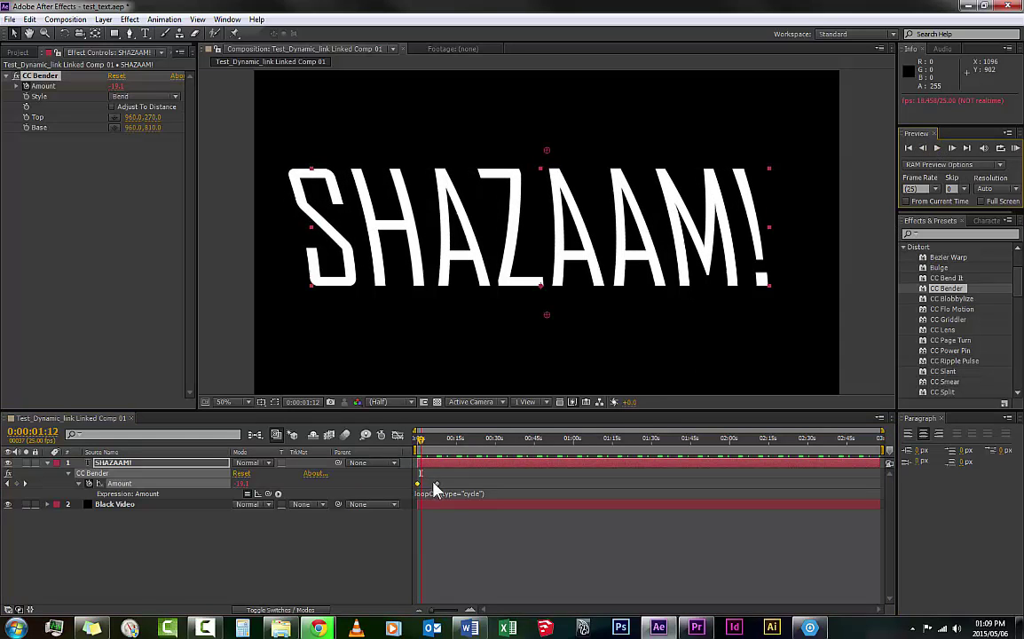
drag(435, 483, 423, 484)
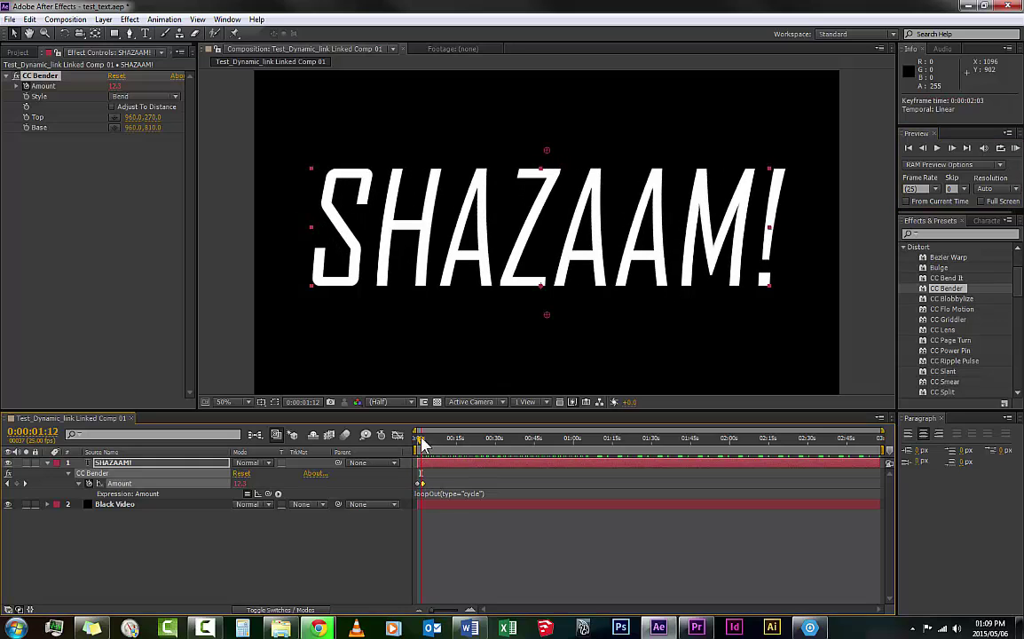
Step: Zoom the timeline to the first 16 seconds, then preview and scrub the faster bend
click(419, 438)
drag(878, 452, 421, 452)
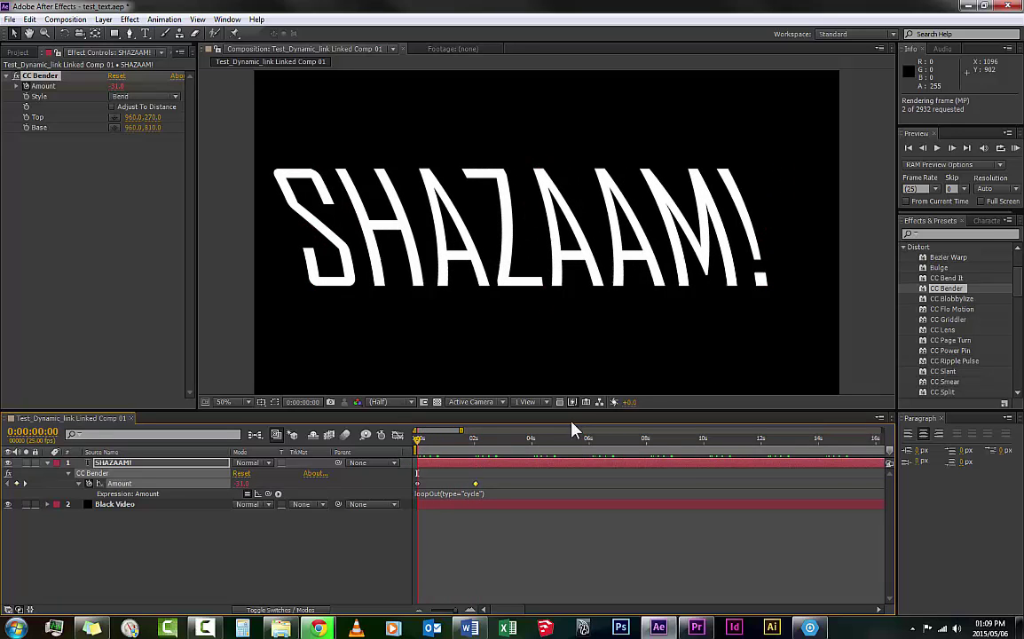
click(937, 150)
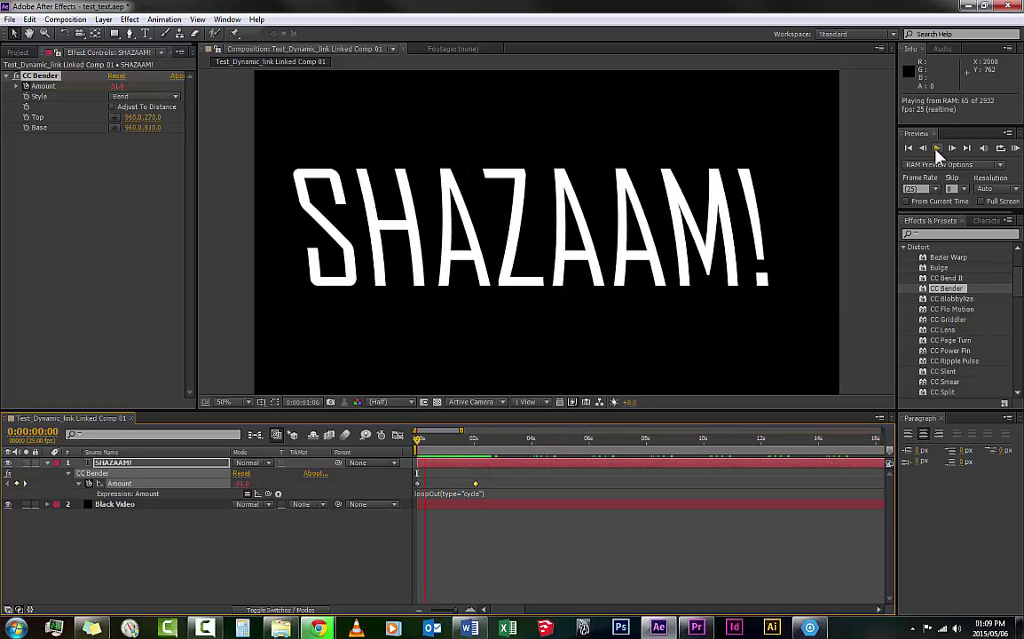
click(937, 149)
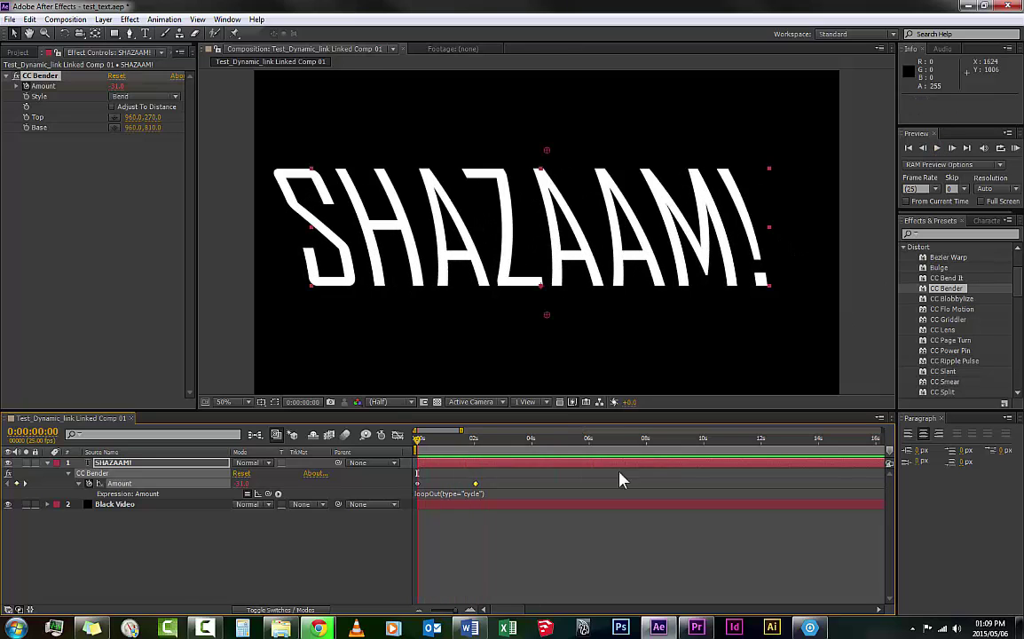
click(937, 149)
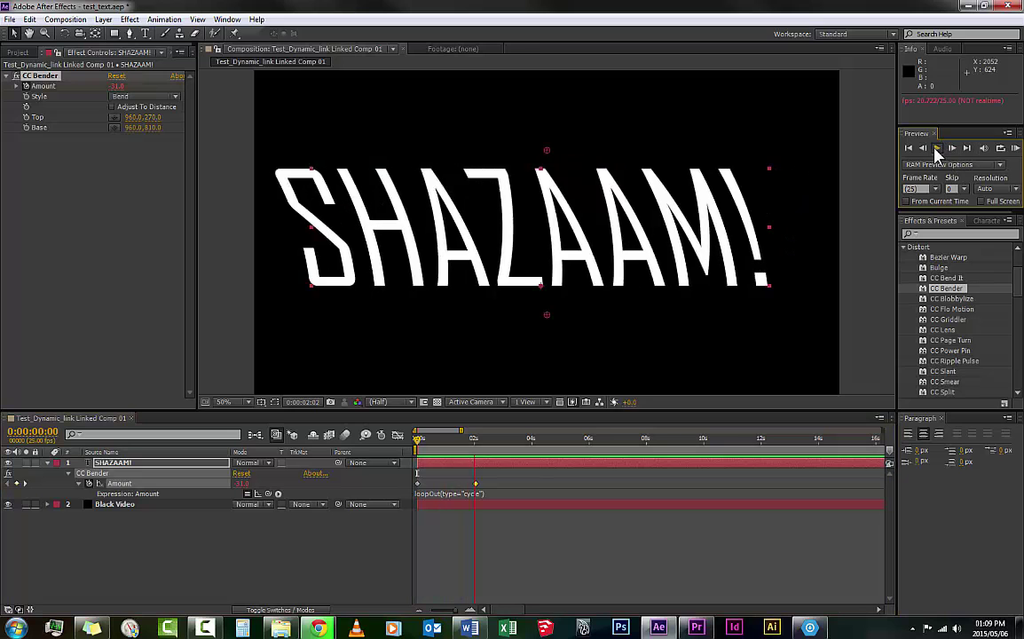
click(500, 439)
drag(475, 440, 434, 487)
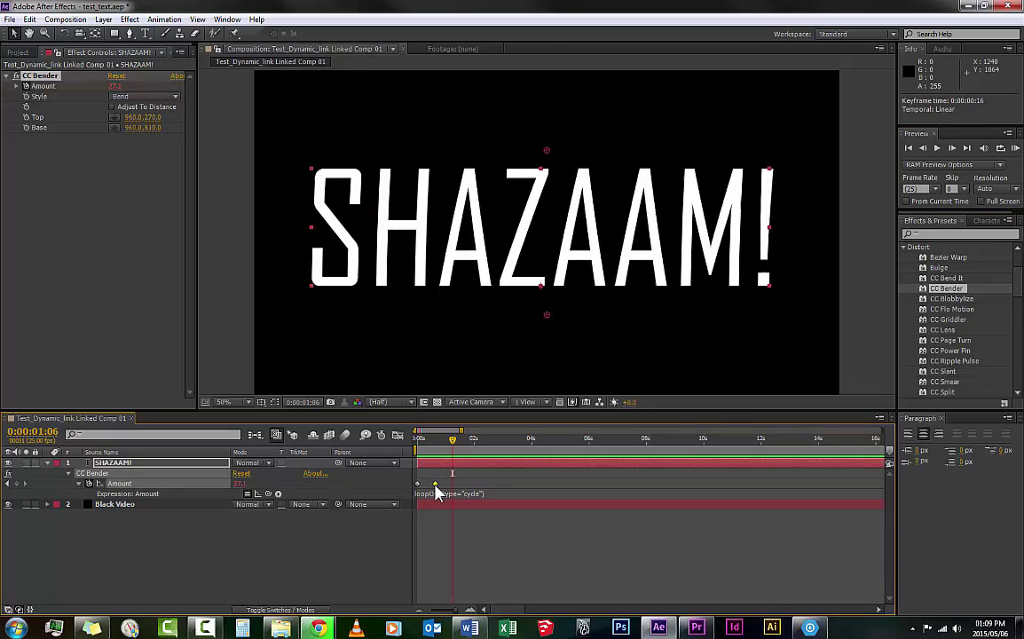
Step: Paste a copy of the -31 Amount keyframe near 0:00:01:23 and preview the loop from the start
key(ctrl+c)
drag(452, 439, 443, 484)
key(ctrl+v)
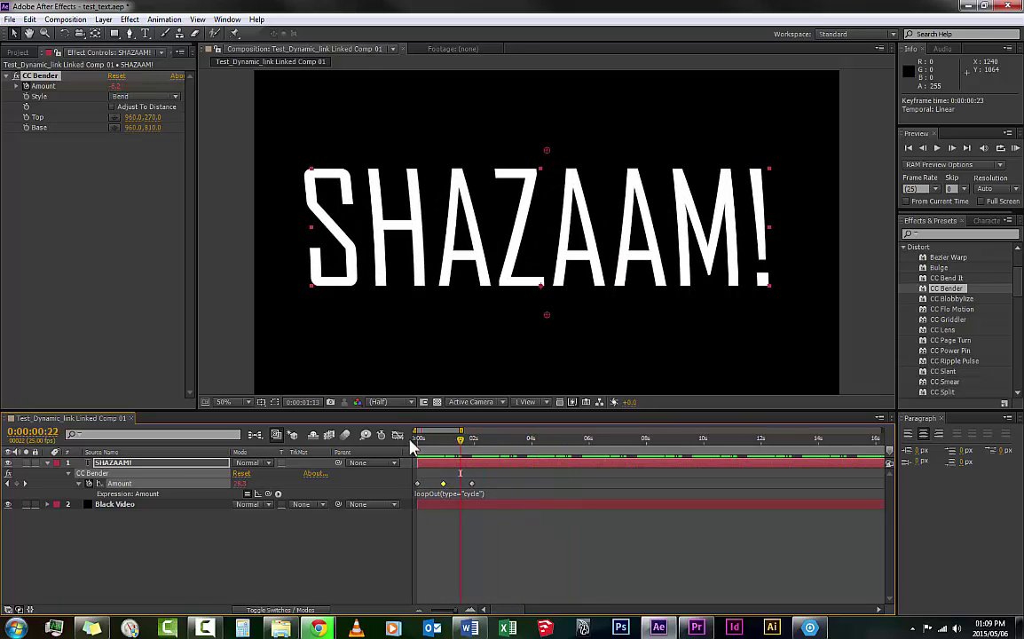
click(415, 438)
key(KP_0)
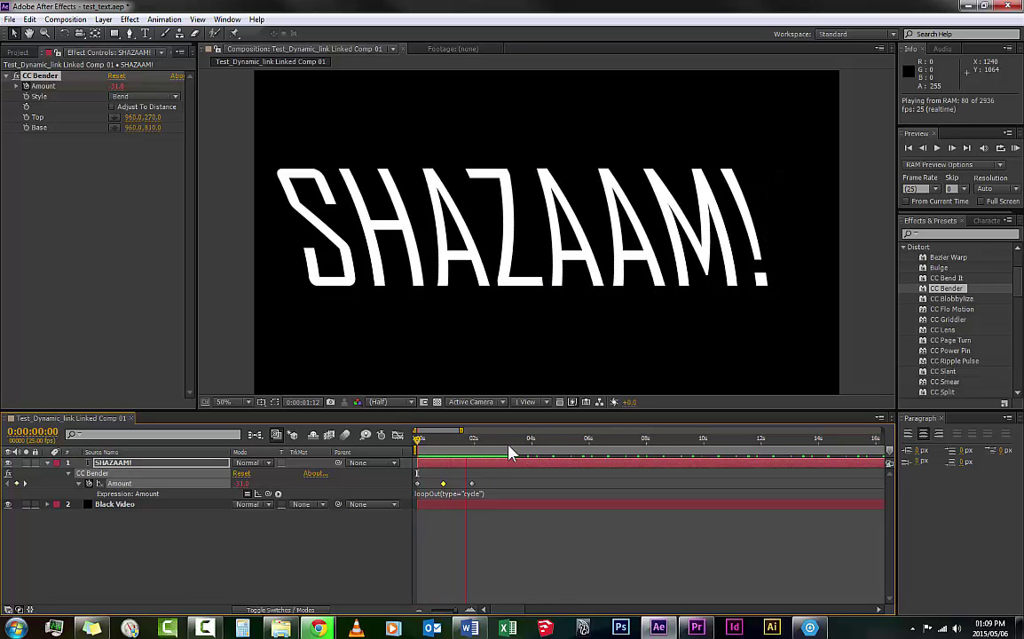
click(426, 529)
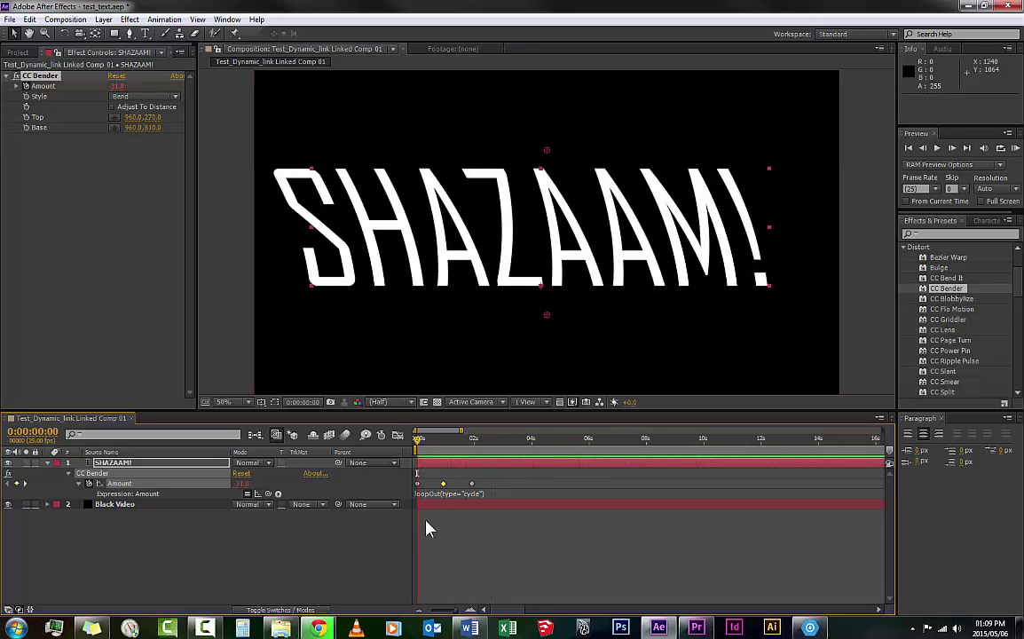
Step: Apply Distort > Liquify to the SHAZAAM! layer and reveal its animated properties with U
click(355, 541)
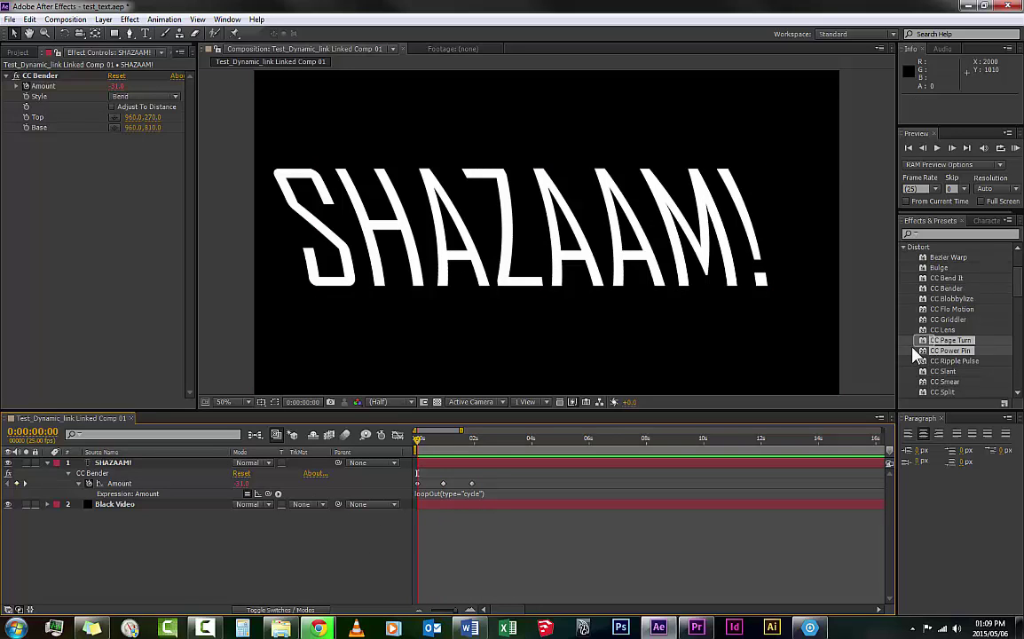
scroll(955, 364, down, 3)
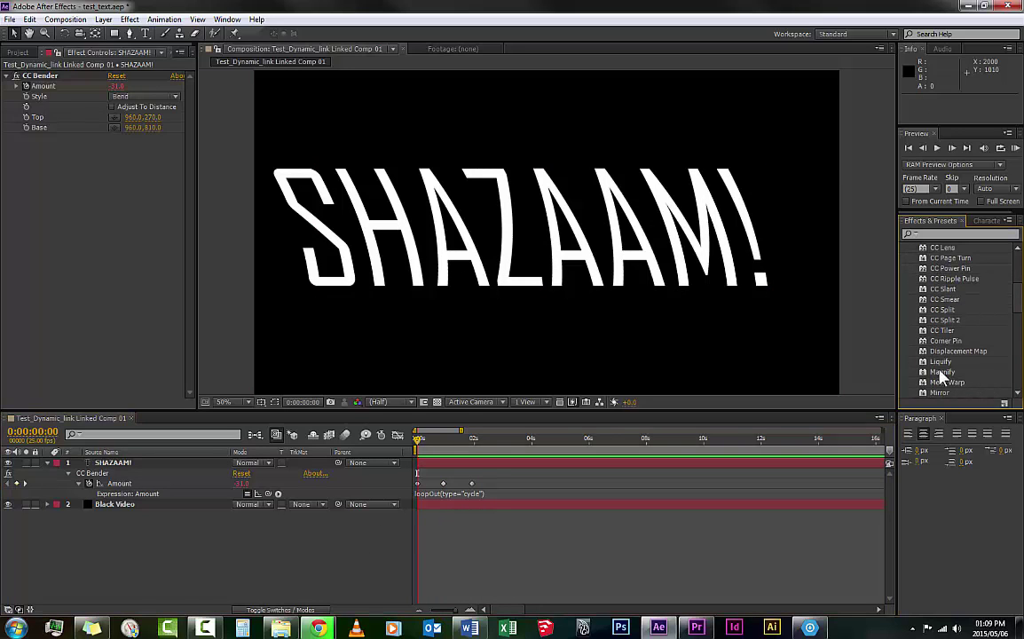
mouse_move(941, 362)
mouse_down()
mouse_move(263, 449)
mouse_move(174, 473)
mouse_up()
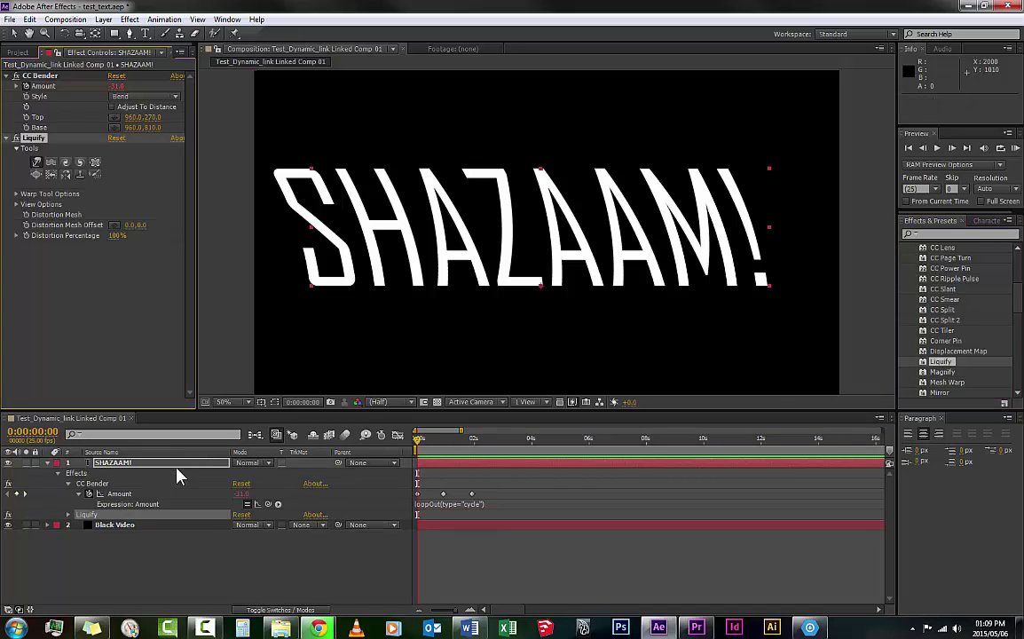
click(120, 464)
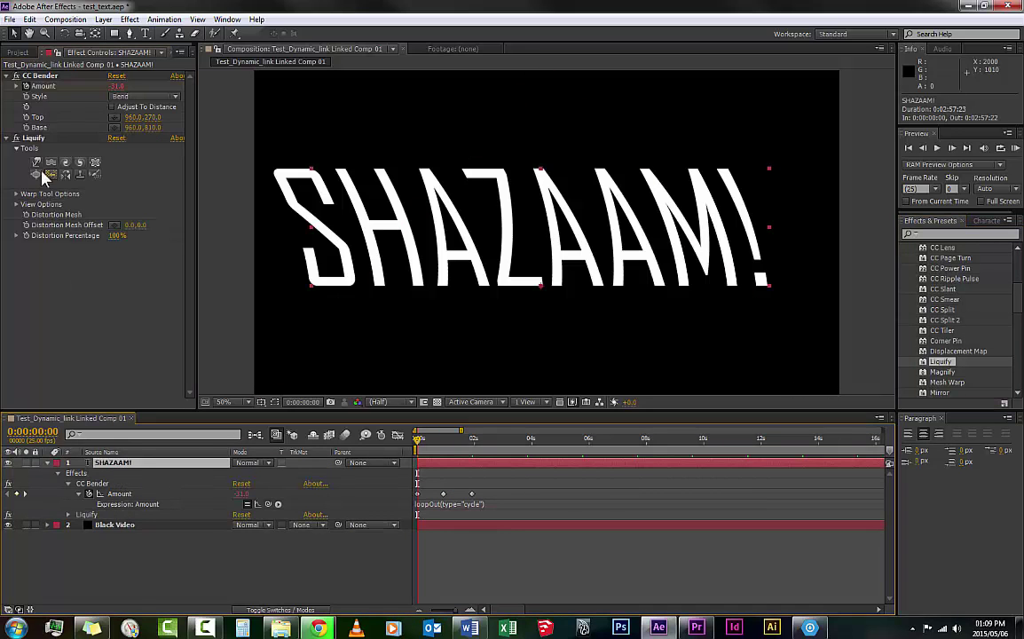
click(27, 217)
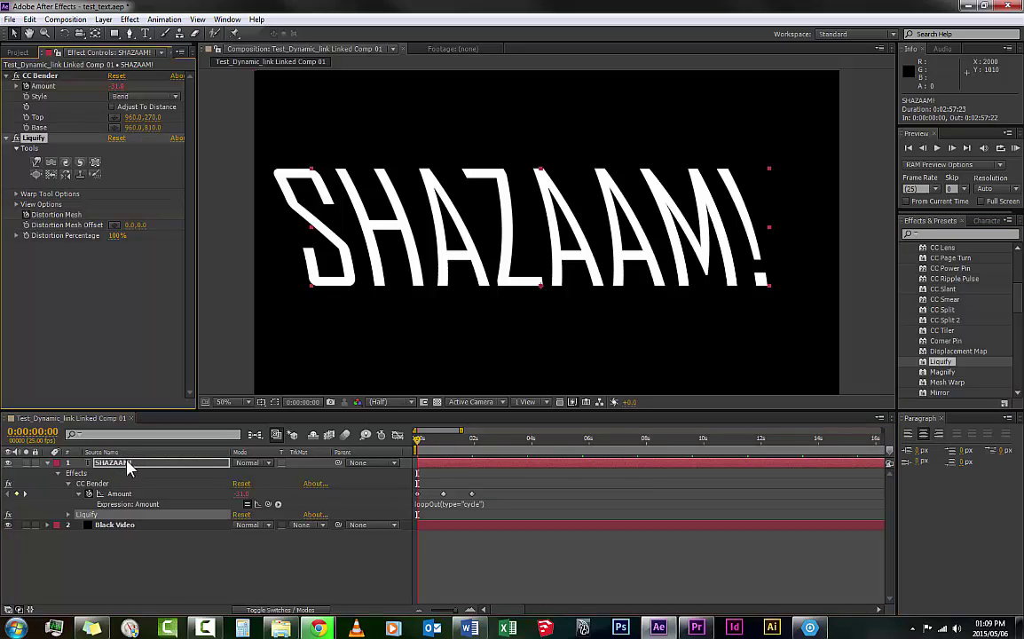
key(u)
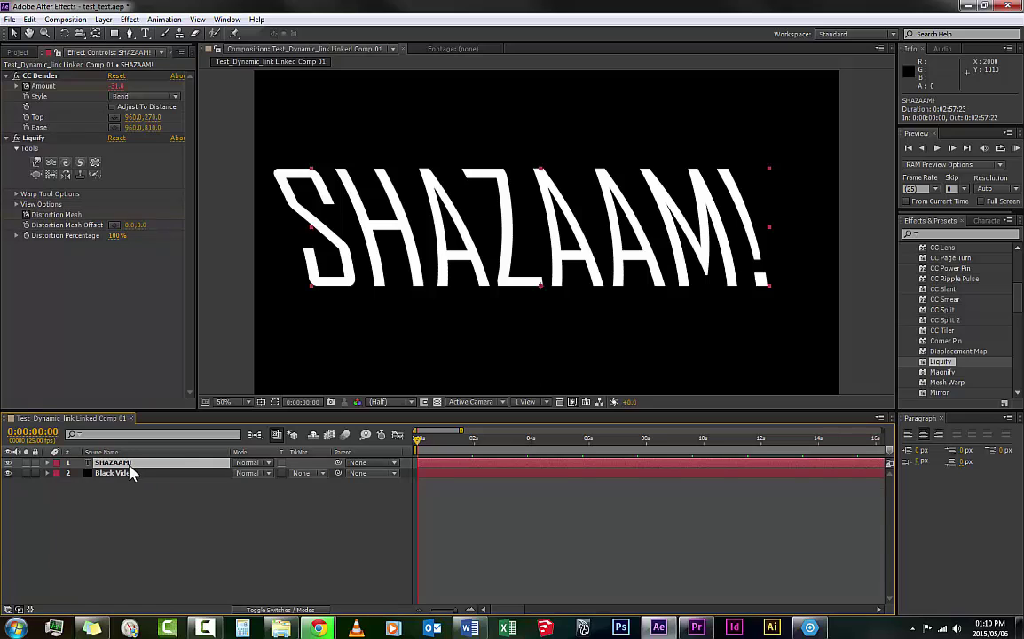
key(u)
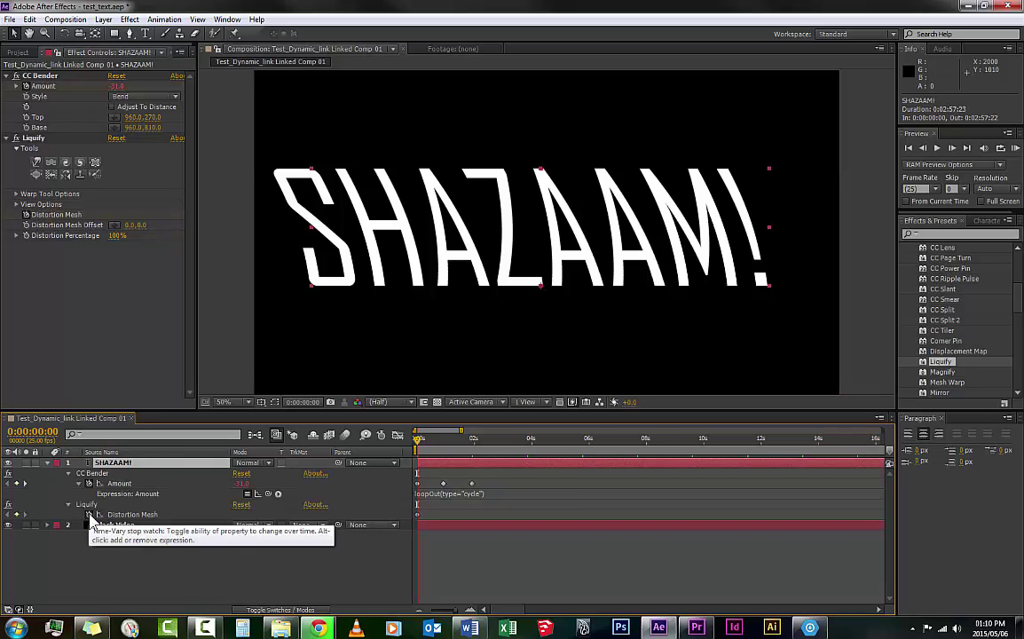
Step: Give Liquify's Distortion Mesh the expression effect("Liquify")(15), then RAM preview the composition
click(417, 515)
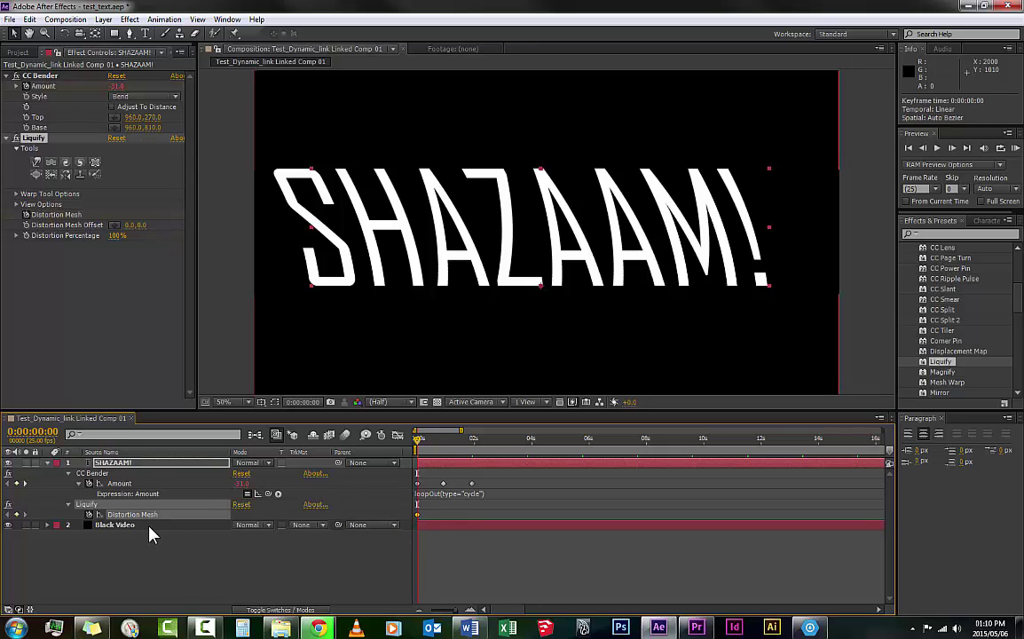
alt+click(89, 515)
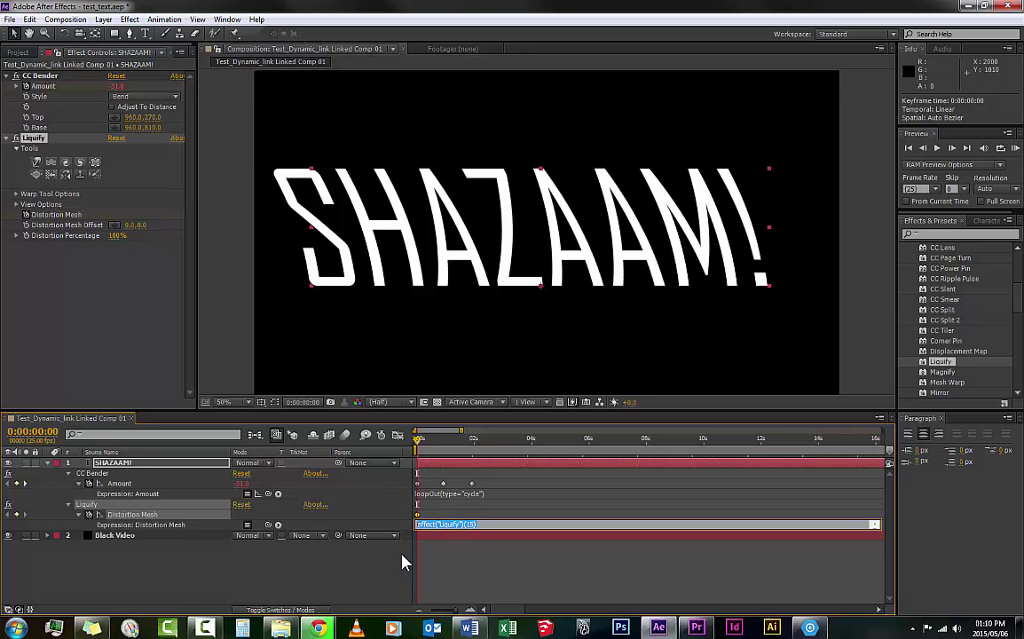
click(498, 493)
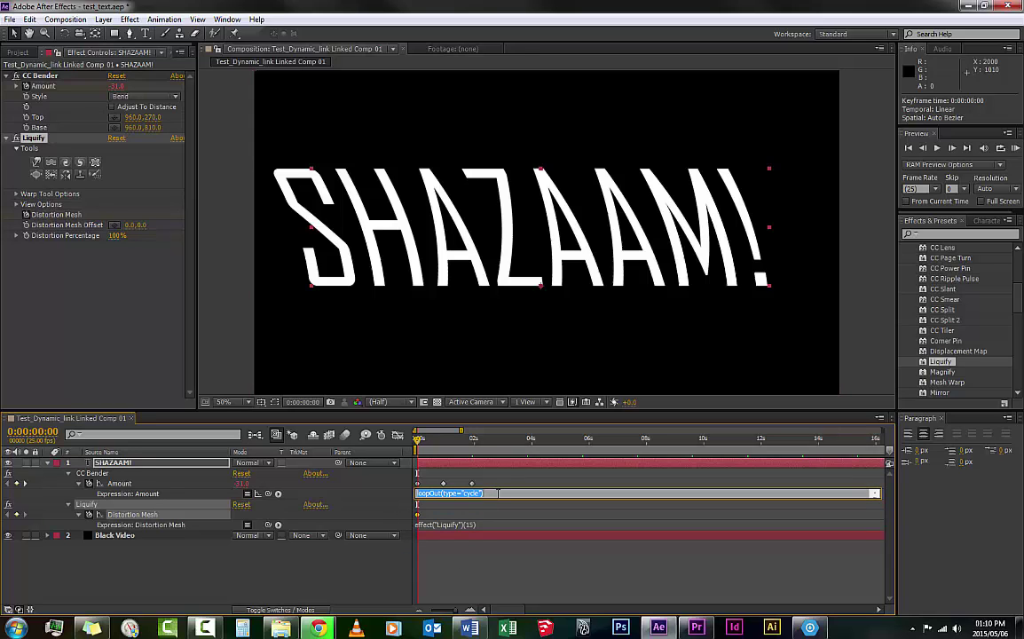
click(498, 494)
click(457, 521)
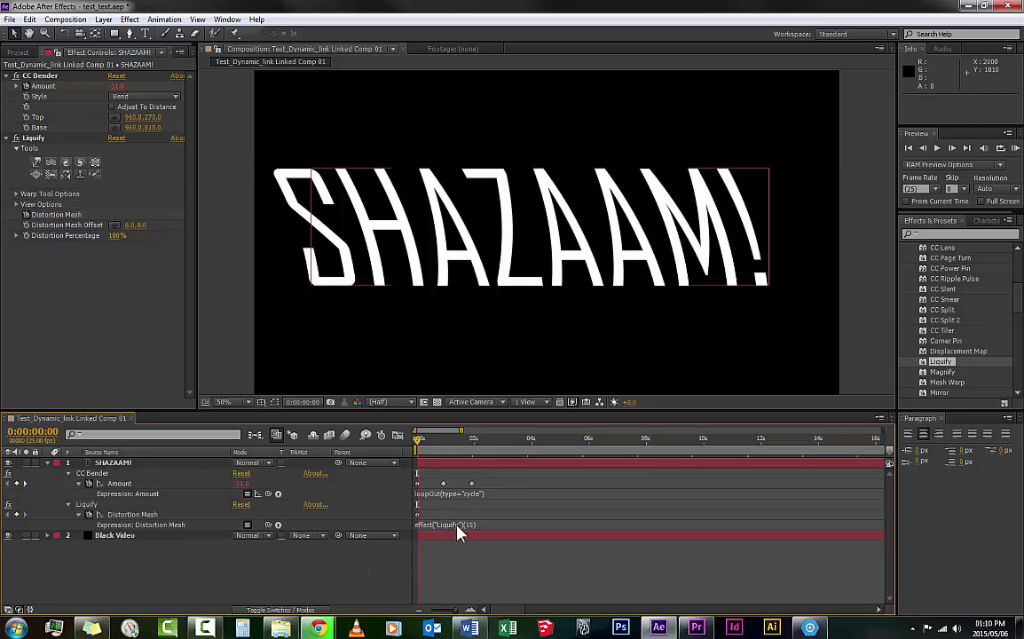
click(456, 524)
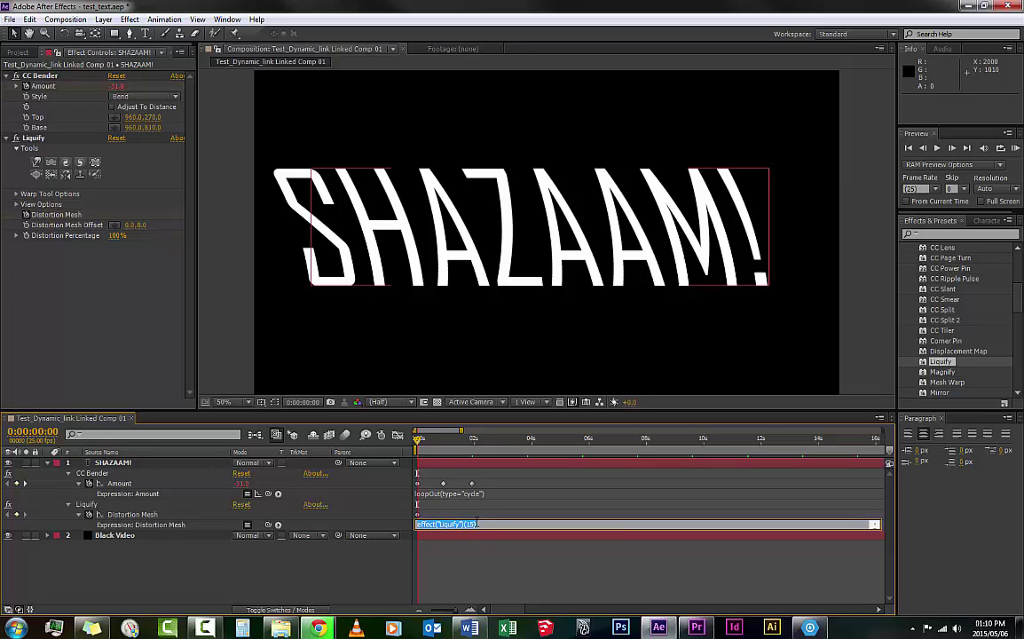
click(361, 566)
click(444, 451)
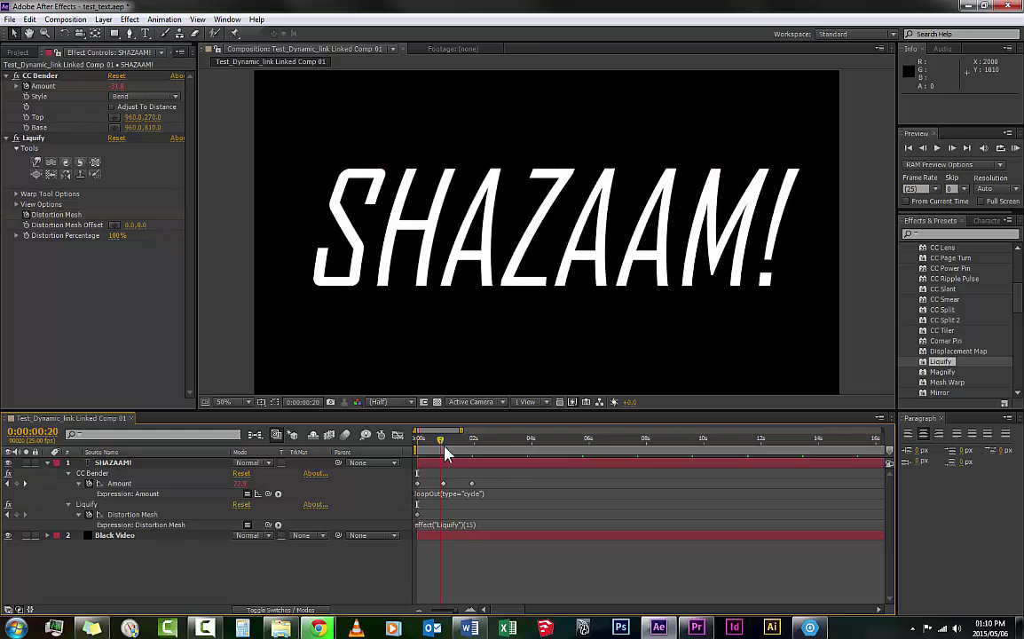
key(KP_0)
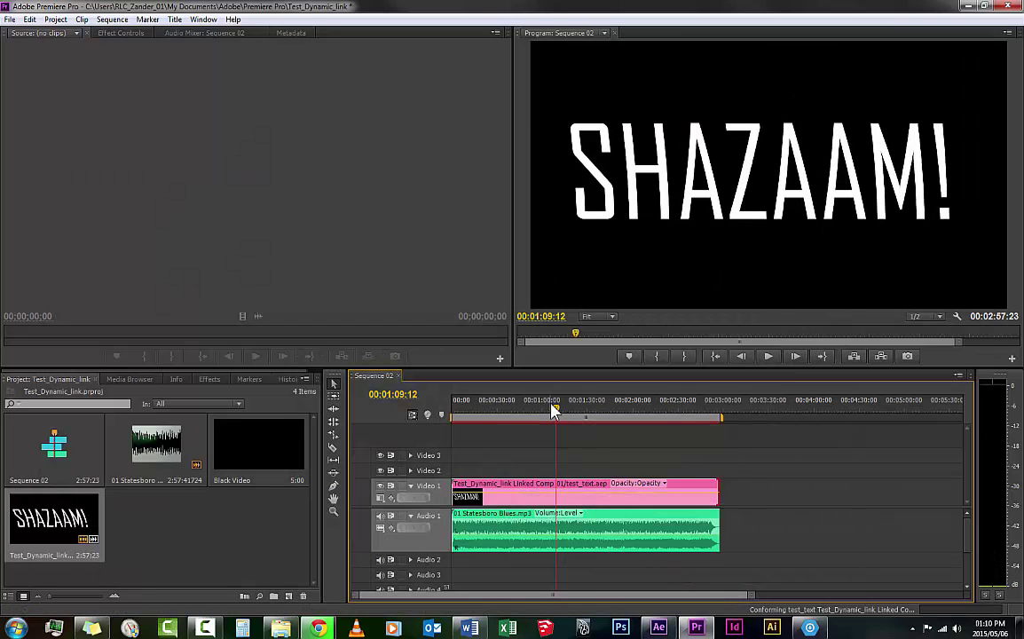
Step: Play Sequence 02 from 00:00:00:00 to watch the linked SHAZAAM! title bend
drag(553, 407, 457, 425)
key(0)
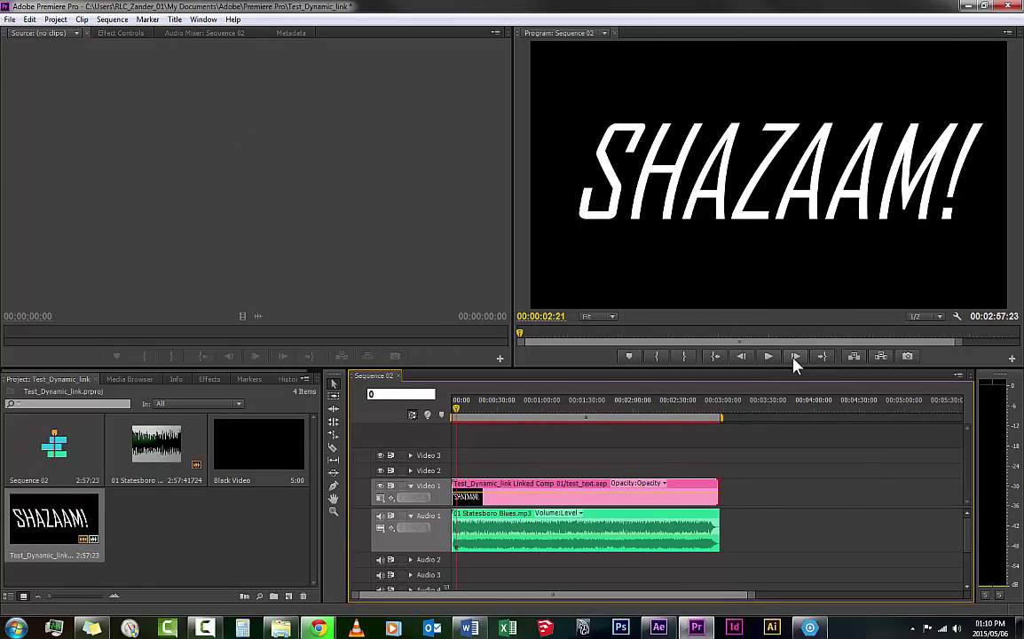
click(769, 355)
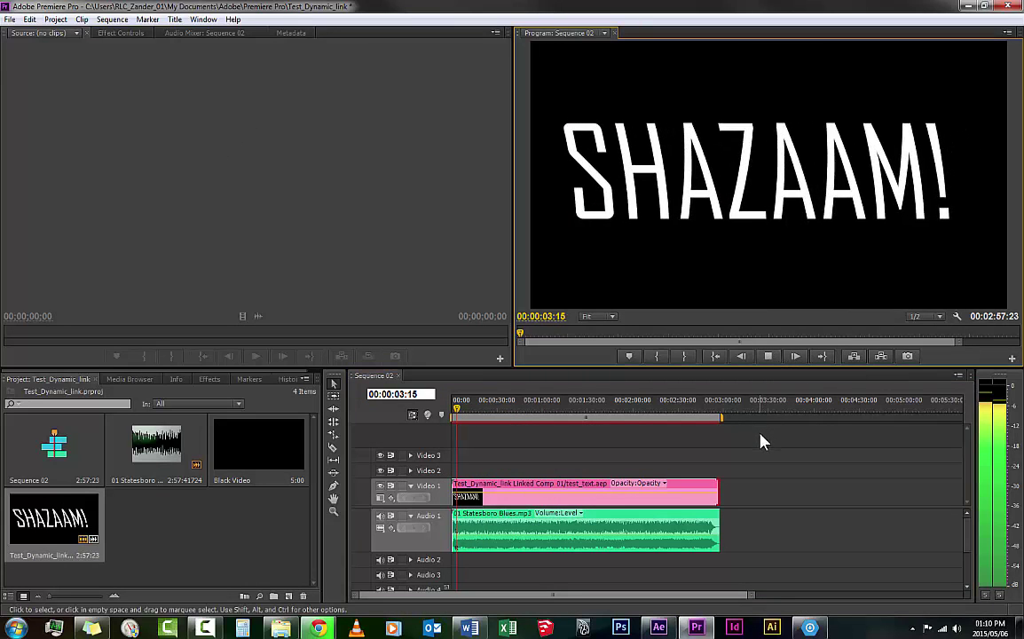